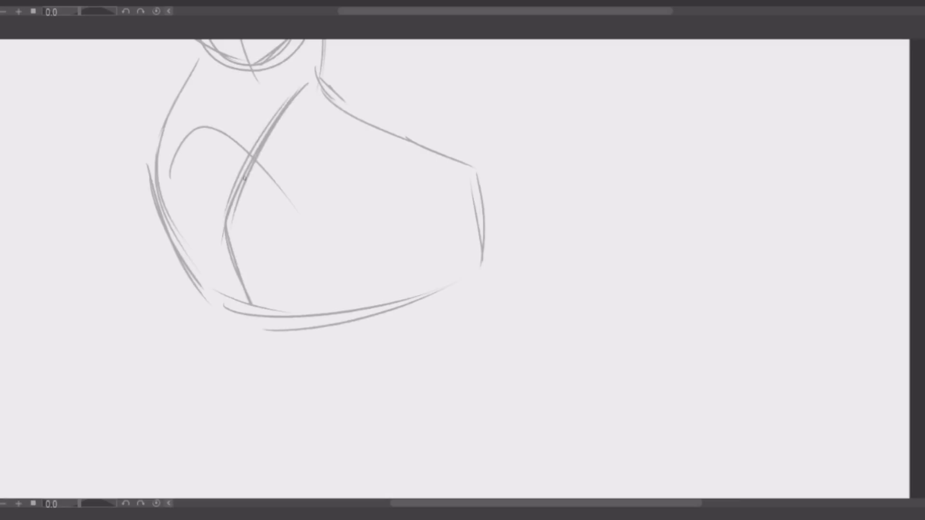
Sketch the near front leg, with a pointed elbow on the body and both leg edges running below the belly.
left_click_drag(331, 261, 358, 352)
left_click_drag(355, 286, 300, 345)
left_click_drag(260, 318, 276, 403)
left_click_drag(358, 326, 341, 405)
left_click_drag(253, 316, 277, 447)
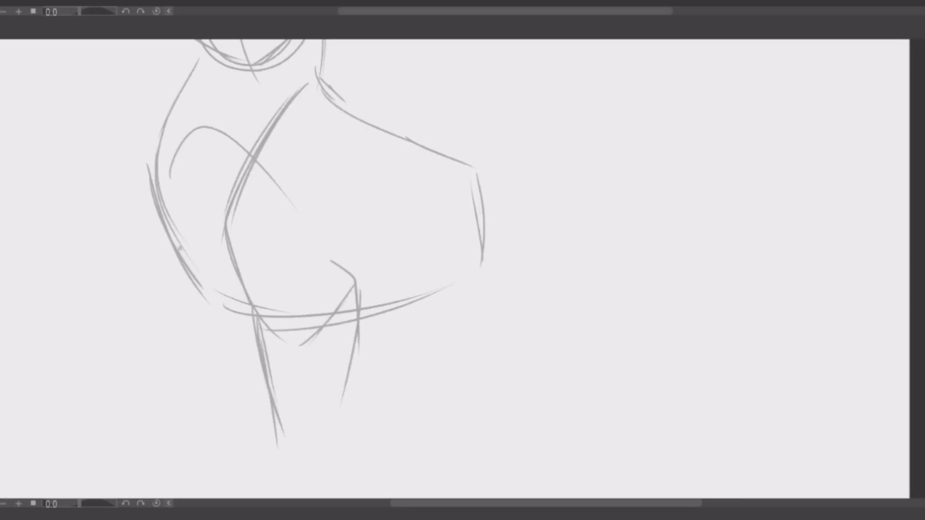
Sketch the lower chest curve, the far front leg's edge, a ground line and the near leg's ankle.
left_click_drag(176, 246, 260, 320)
mouse_move(227, 308)
left_mouse_down()
mouse_move(245, 407)
mouse_move(444, 413)
left_mouse_up()
scroll(337, 289, "down", 3)
left_click_drag(268, 357, 265, 395)
left_click_drag(241, 423, 333, 427)
mouse_move(325, 415)
left_mouse_down()
mouse_move(228, 418)
mouse_move(319, 415)
left_mouse_up()
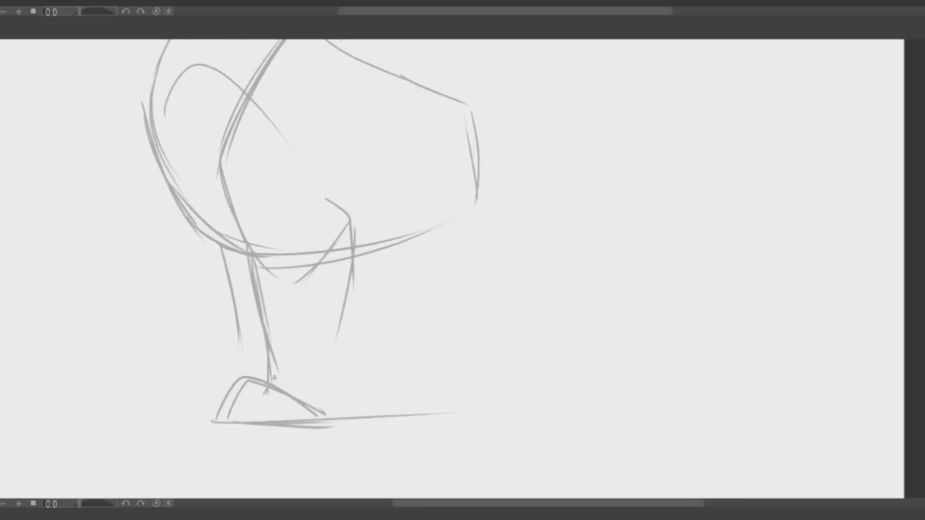
key("ctrl+z")
key("ctrl+z")
key("ctrl+z")
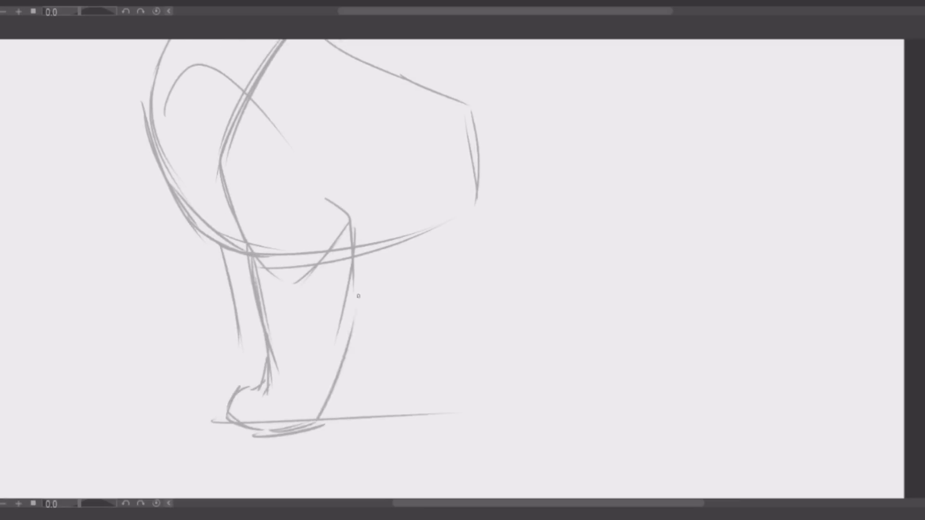
key("ctrl+z")
Sketch the rounded near front paw with its toe line and the far front leg's paw behind it.
left_click_drag(248, 386, 322, 388)
left_click_drag(245, 382, 285, 415)
left_click_drag(236, 327, 238, 366)
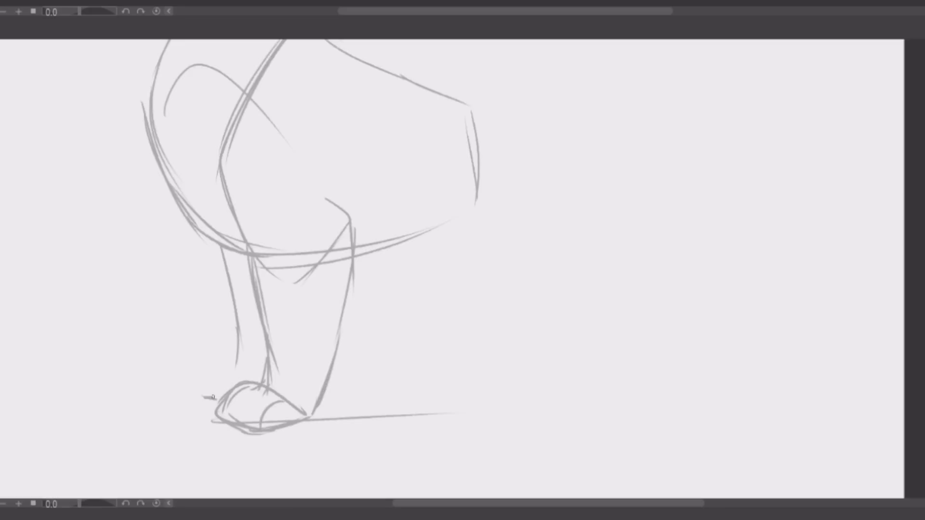
left_click_drag(196, 399, 248, 370)
Lasso both front legs including the elbow and squash them vertically to make them shorter.
mouse_move(188, 277)
left_mouse_down()
mouse_move(388, 355)
mouse_move(395, 265)
left_mouse_up()
key("ctrl+t")
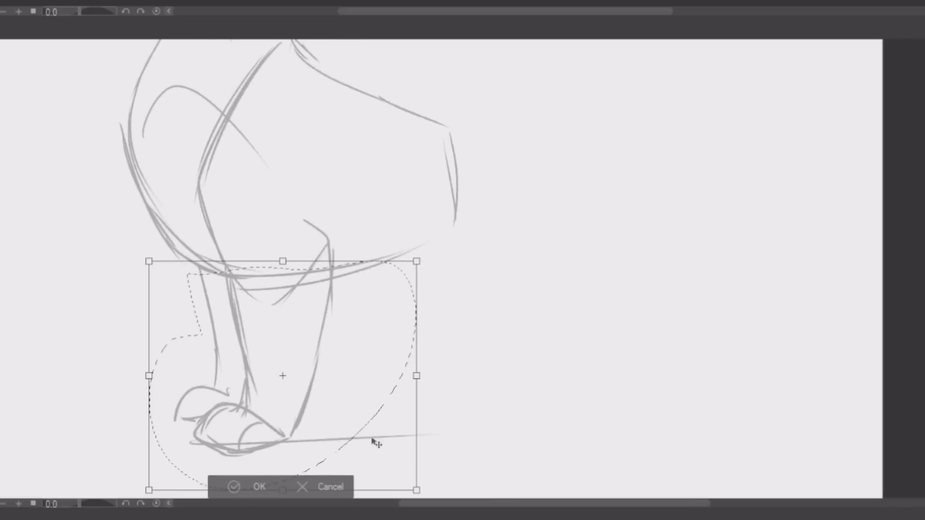
scroll(293, 428, "down", 2)
left_click_drag(293, 424, 436, 289)
key("Escape")
left_click_drag(304, 201, 345, 197)
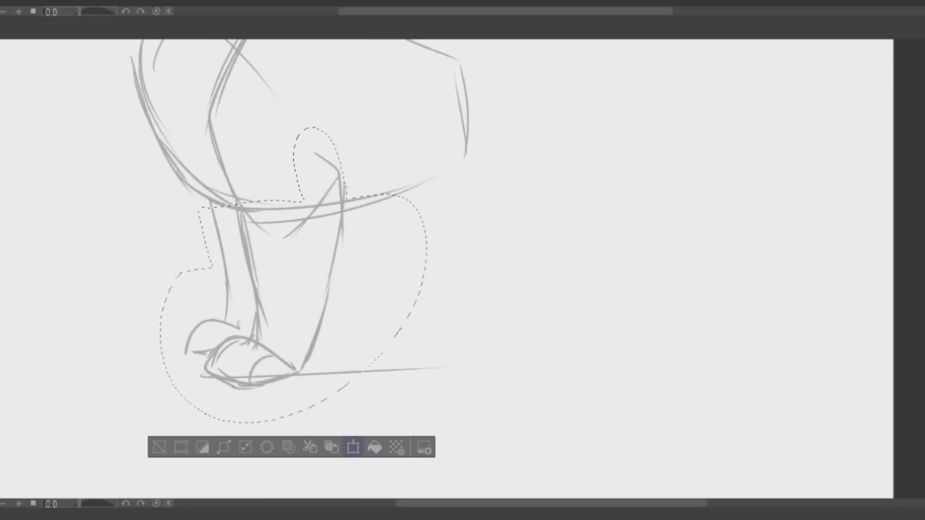
left_click(353, 447)
left_click_drag(294, 423, 296, 388)
mouse_move(297, 337)
left_mouse_down()
mouse_move(293, 314)
mouse_move(303, 345)
left_mouse_up()
left_click(261, 398)
Sketch the belly line and the near hind leg with its lower leg and rounded paw.
left_click_drag(235, 207, 412, 171)
left_click_drag(412, 174, 321, 215)
mouse_move(406, 251)
left_mouse_down()
mouse_move(439, 303)
mouse_move(446, 350)
left_mouse_up()
left_click_drag(383, 285, 392, 356)
mouse_move(446, 350)
left_mouse_down()
mouse_move(371, 344)
mouse_move(424, 371)
left_mouse_up()
Erase the front paws and lower legs, and resketch the near front leg with a flatter, rounded paw.
key("e")
mouse_move(116, 337)
left_mouse_down()
mouse_move(154, 347)
mouse_move(110, 318)
left_mouse_up()
left_click_drag(159, 270, 145, 368)
left_click_drag(227, 310, 209, 362)
left_click_drag(135, 363, 203, 372)
left_click_drag(129, 277, 124, 338)
left_click_drag(206, 349, 126, 368)
left_click_drag(125, 375, 239, 371)
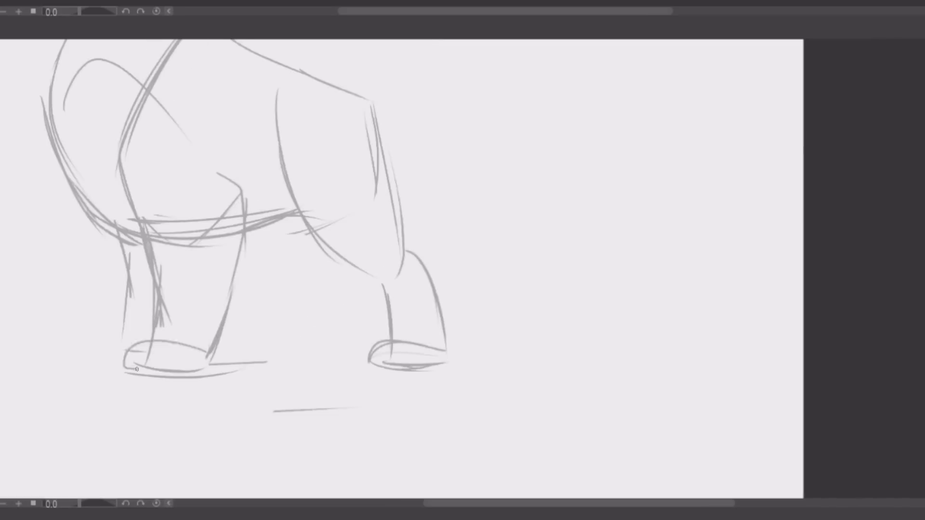
Sketch the second hind leg beneath the belly, with its thigh, bent hock, paw and ground line.
mouse_move(357, 104)
left_mouse_down()
mouse_move(343, 262)
mouse_move(292, 349)
left_mouse_up()
mouse_move(219, 337)
left_mouse_down()
mouse_move(359, 332)
mouse_move(376, 345)
left_mouse_up()
mouse_move(253, 352)
left_mouse_down()
mouse_move(299, 338)
mouse_move(279, 284)
left_mouse_up()
left_click_drag(327, 94, 281, 277)
left_click_drag(344, 289, 289, 356)
left_click_drag(284, 299, 253, 337)
left_click_drag(289, 217, 376, 419)
Sketch a large bushy tail sweeping up and back from the rump with a rounded tip.
left_click_drag(400, 275, 694, 89)
mouse_move(469, 332)
left_mouse_down()
mouse_move(515, 318)
mouse_move(650, 240)
left_mouse_up()
left_click_drag(694, 92, 674, 248)
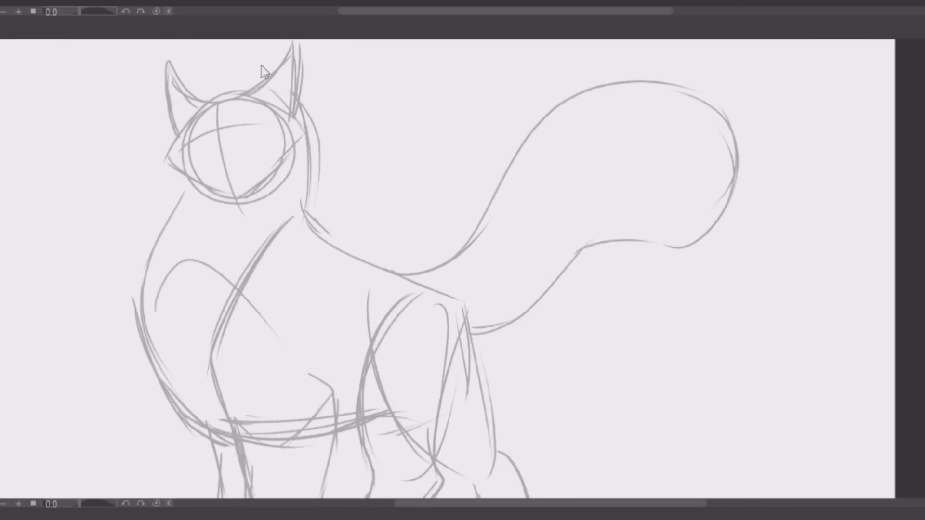
Draw both narrowed eyes and the lower brow lines in dark line art over the faded head sketch.
left_click_drag(306, 117, 563, 183)
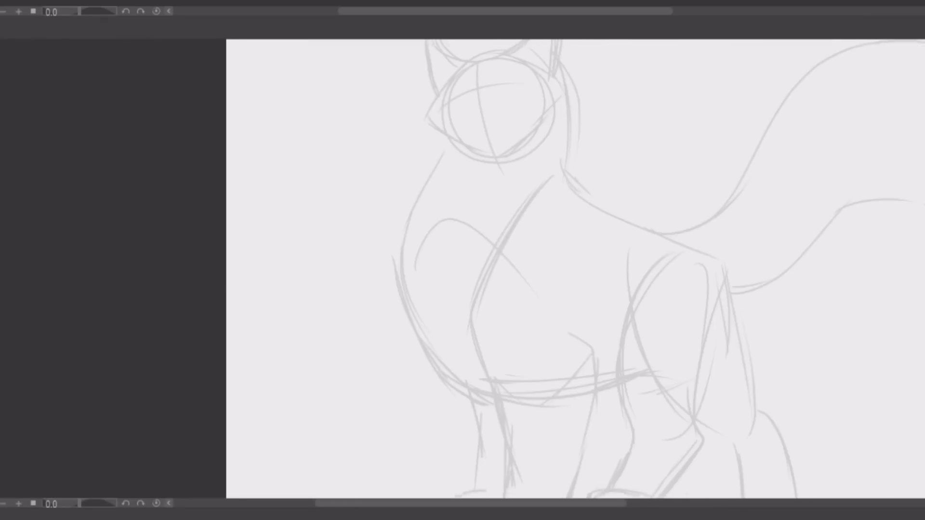
scroll(496, 144, "up", 5)
mouse_move(409, 162)
left_mouse_down()
mouse_move(458, 145)
mouse_move(398, 145)
mouse_move(470, 150)
left_mouse_up()
key("ctrl+z")
mouse_move(300, 184)
left_mouse_down()
mouse_move(353, 169)
mouse_move(293, 190)
mouse_move(318, 192)
left_mouse_up()
key("ctrl+z")
left_click_drag(386, 147, 487, 112)
left_click_drag(281, 171, 345, 159)
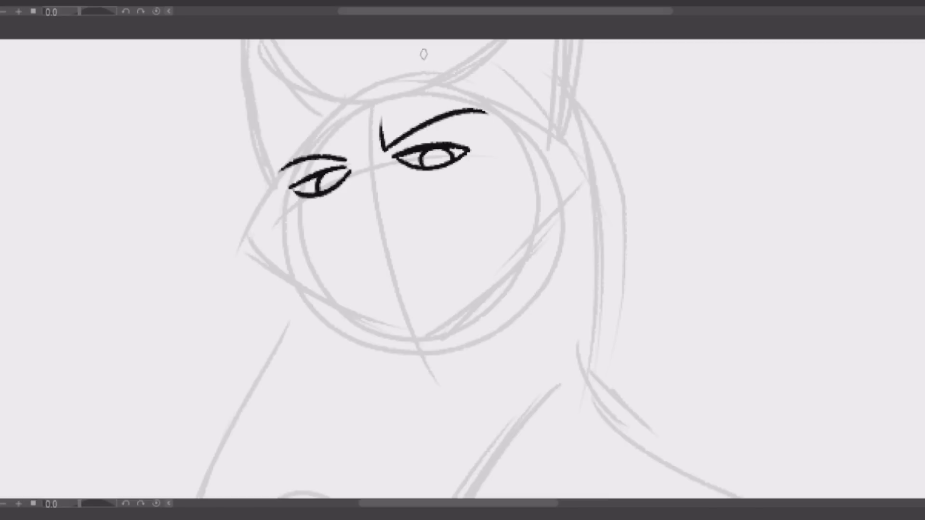
Complete the two angular brow shapes above the eyes.
left_click_drag(381, 126, 508, 109)
key("ctrl+z")
mouse_move(380, 140)
left_mouse_down()
mouse_move(459, 118)
mouse_move(503, 119)
left_mouse_up()
mouse_move(347, 159)
left_mouse_down()
mouse_move(279, 127)
mouse_move(267, 189)
left_mouse_up()
left_click_drag(364, 177, 335, 216)
key("ctrl+z")
Lasso and transform each eye in turn, making it slightly smaller beneath its brow, and clear the selection.
mouse_move(498, 139)
left_mouse_down()
mouse_move(491, 129)
mouse_move(487, 161)
left_mouse_up()
key("ctrl+t")
key("Return")
left_click_drag(326, 209, 272, 193)
key("ctrl+t")
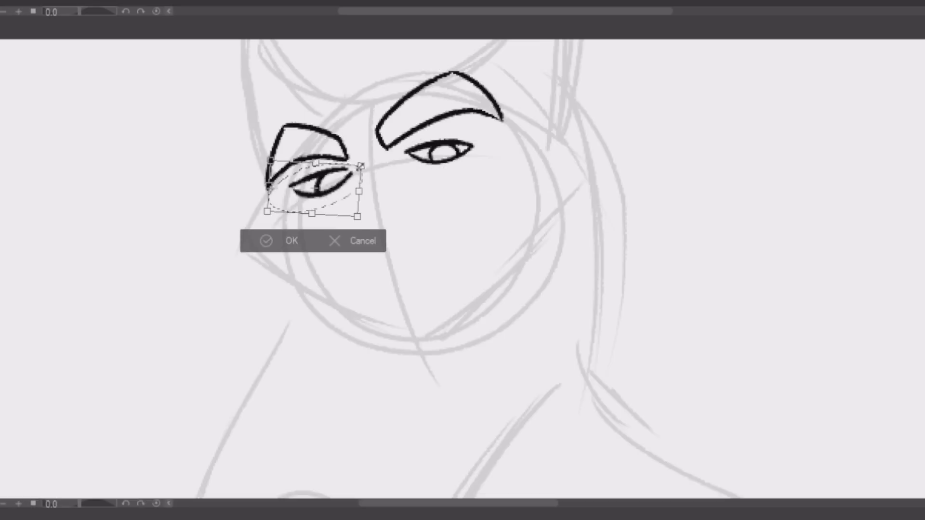
mouse_move(359, 166)
left_mouse_down()
mouse_move(332, 205)
mouse_move(378, 246)
mouse_move(424, 222)
left_mouse_up()
key("Return")
key("ctrl+d")
Draw the angular nose with its bridge lines and the frowning mouth below it.
left_click(348, 165)
left_click_drag(362, 224, 424, 206)
left_click_drag(389, 248, 424, 209)
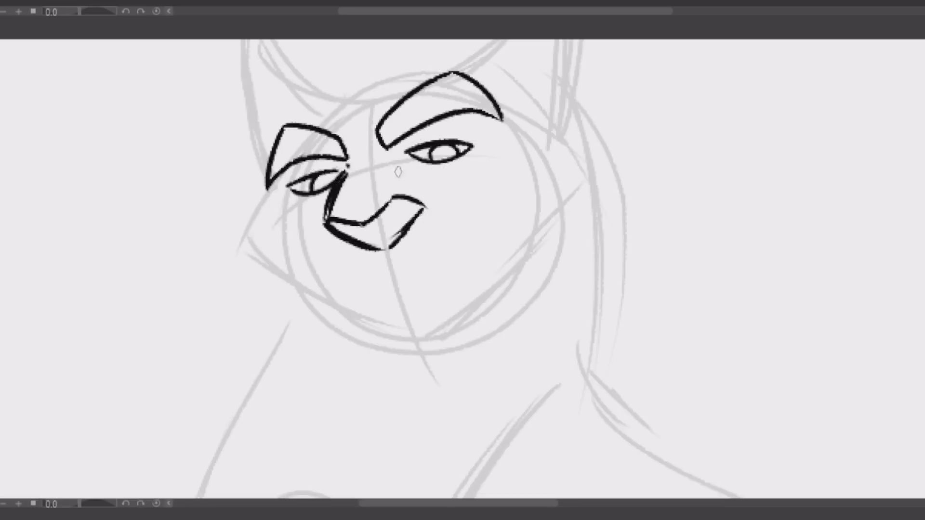
left_click_drag(354, 170, 395, 155)
left_click_drag(407, 171, 430, 198)
left_click_drag(385, 251, 393, 272)
left_click_drag(375, 306, 438, 294)
Draw the muzzle sides, the near cheekbone line and the chin with fur tufts at both ends.
mouse_move(327, 197)
left_mouse_down()
mouse_move(297, 263)
mouse_move(349, 318)
mouse_move(347, 401)
left_mouse_up()
left_click_drag(359, 362, 372, 400)
key("ctrl+z")
key("ctrl+z")
left_click_drag(351, 327, 346, 401)
left_click_drag(359, 363, 372, 400)
left_click_drag(379, 397, 489, 375)
left_click_drag(482, 349, 524, 349)
left_click_drag(497, 322, 524, 351)
left_click_drag(431, 179, 491, 289)
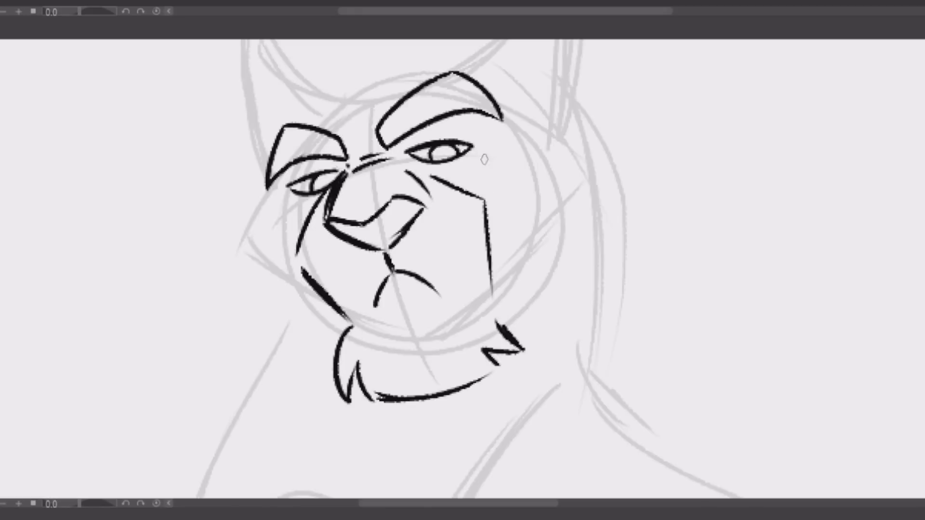
Outline the head with spiky cheek fur on both sides and a rounded crown.
mouse_move(282, 102)
left_mouse_down()
mouse_move(241, 193)
mouse_move(230, 333)
left_mouse_up()
mouse_move(241, 287)
left_mouse_down()
mouse_move(302, 378)
mouse_move(332, 345)
left_mouse_up()
left_click_drag(501, 327, 545, 306)
mouse_move(206, 214)
left_mouse_down()
mouse_move(386, 29)
mouse_move(614, 270)
mouse_move(520, 338)
left_mouse_up()
left_click_drag(703, 60, 508, 267)
Draw both tall pointed ears, with an inner fold on the near ear and base lines joining the head.
mouse_move(248, 256)
left_mouse_down()
mouse_move(320, 221)
mouse_move(427, 135)
mouse_move(389, 362)
left_mouse_up()
mouse_move(425, 141)
left_mouse_down()
mouse_move(386, 202)
mouse_move(423, 164)
left_mouse_up()
left_click_drag(338, 206, 272, 263)
left_click_drag(114, 288, 0, 153)
left_click_drag(38, 377, 0, 279)
left_click_drag(57, 219, 139, 278)
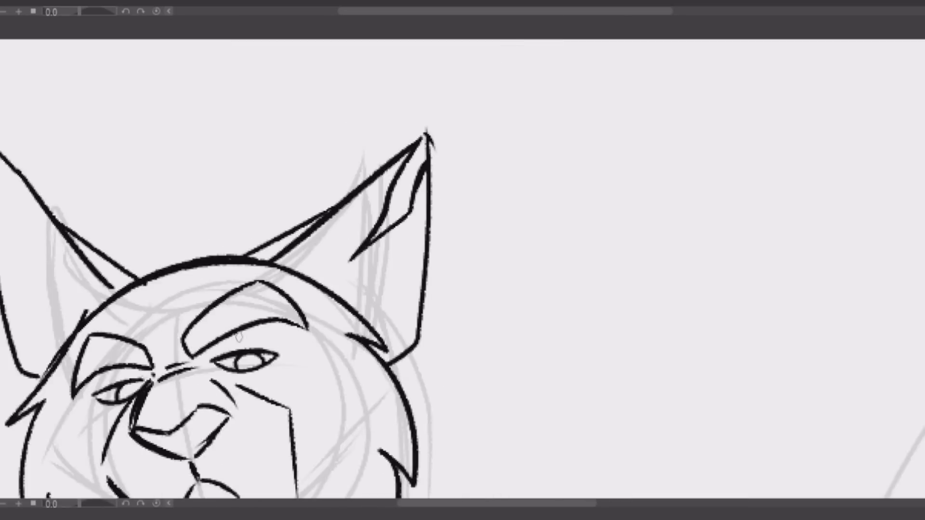
Add inner contour lines along the bridge of the nose.
mouse_move(140, 414)
left_mouse_down()
mouse_move(229, 385)
mouse_move(187, 364)
left_mouse_up()
key("ctrl+z")
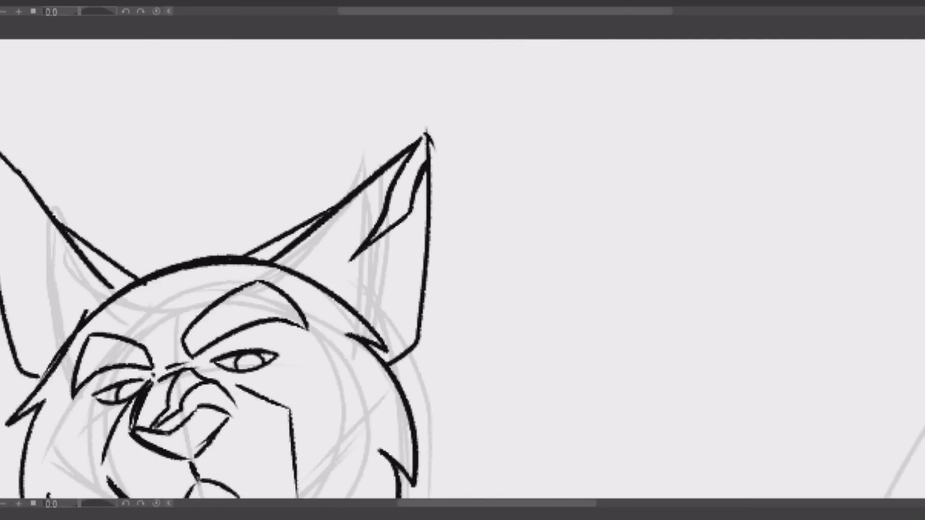
key("ctrl+0")
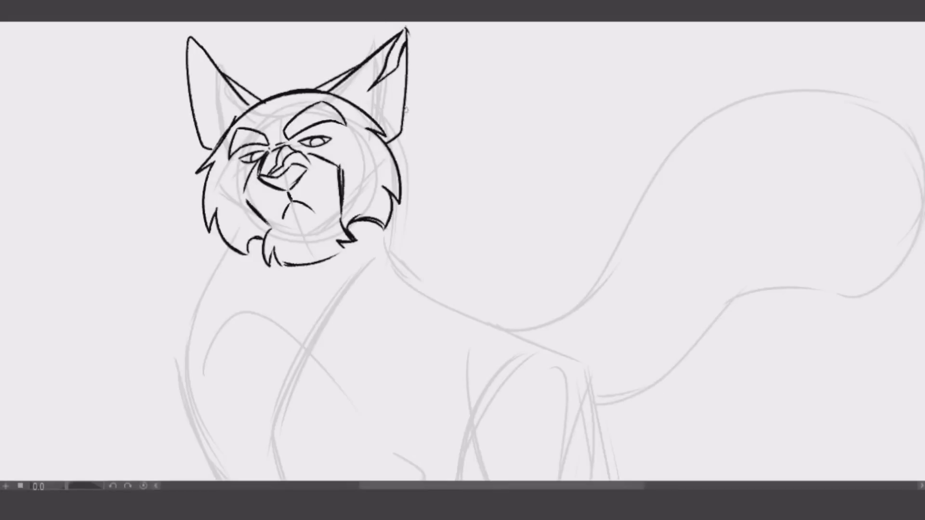
Draw the back of the mane as large jagged spikes from behind the near ear down to the back.
mouse_move(337, 97)
left_mouse_down()
mouse_move(508, 166)
mouse_move(559, 214)
left_mouse_up()
mouse_move(554, 218)
left_mouse_down()
mouse_move(484, 287)
mouse_move(501, 332)
left_mouse_up()
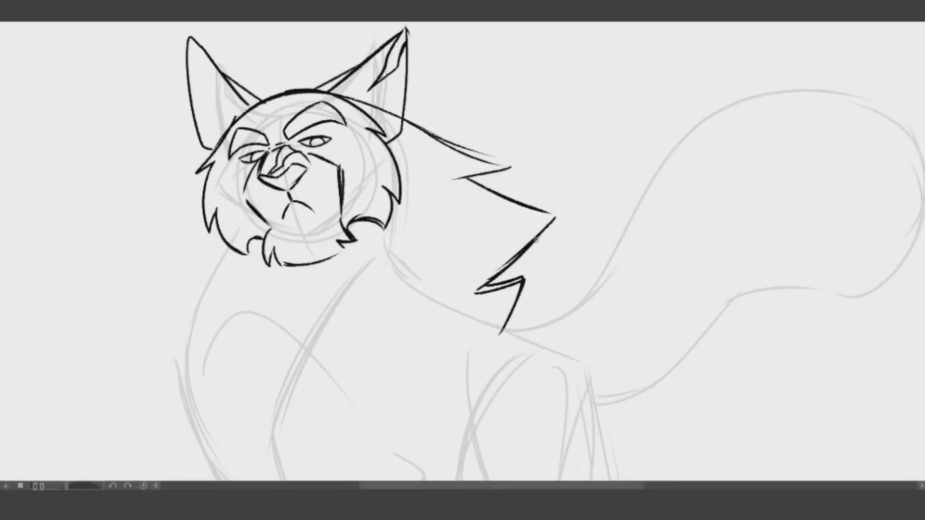
left_click_drag(455, 150, 498, 161)
left_click_drag(506, 167, 562, 213)
left_click_drag(463, 260, 530, 206)
Draw the front chest mane as curved fur spikes from below the cheek down to the front legs.
left_click_drag(272, 154, 180, 359)
left_click_drag(180, 357, 349, 460)
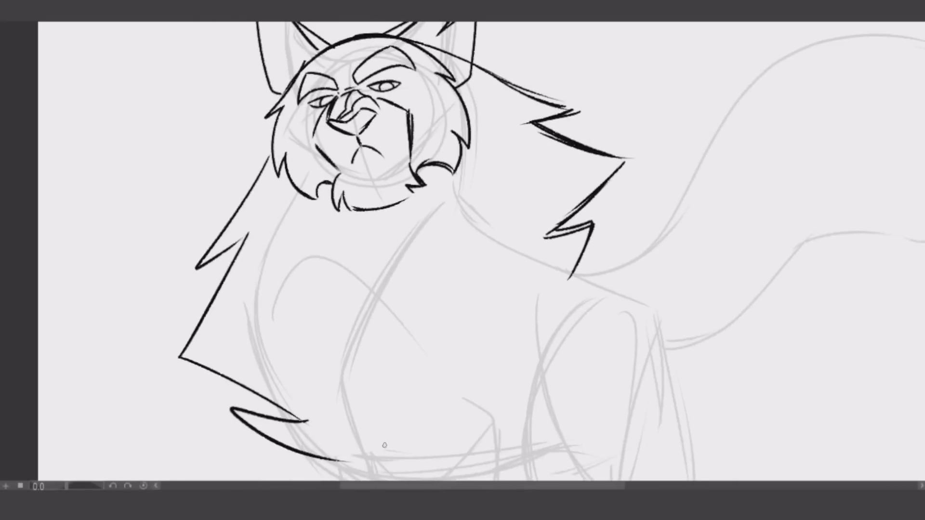
key("ctrl+0")
scroll(463, 261, "up", 5)
left_click_drag(332, 208, 277, 299)
mouse_move(289, 265)
left_mouse_down()
mouse_move(359, 414)
mouse_move(375, 424)
left_mouse_up()
scroll(463, 260, "down", 2)
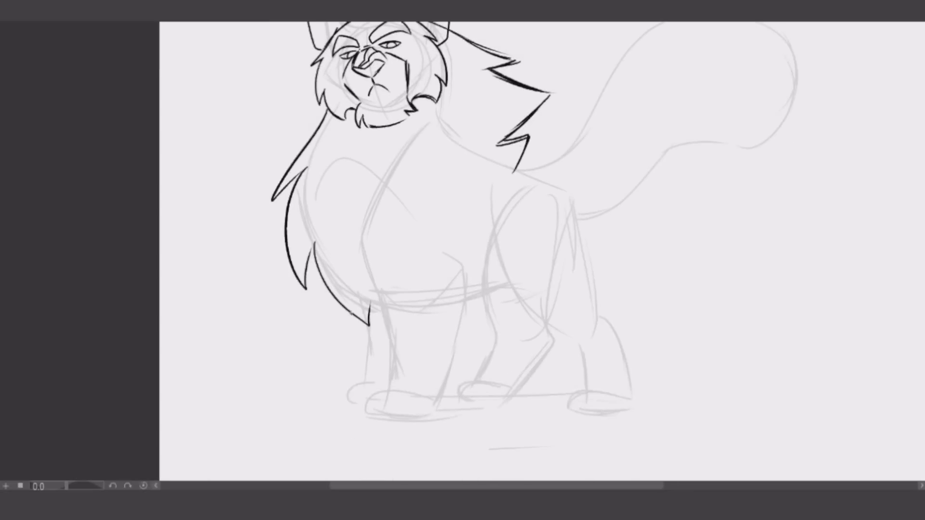
Draw the shoulder line from the neck, the elbow fur and the near front leg's edges with a fur spike.
scroll(463, 260, "up", 3)
scroll(462, 260, "up", 5)
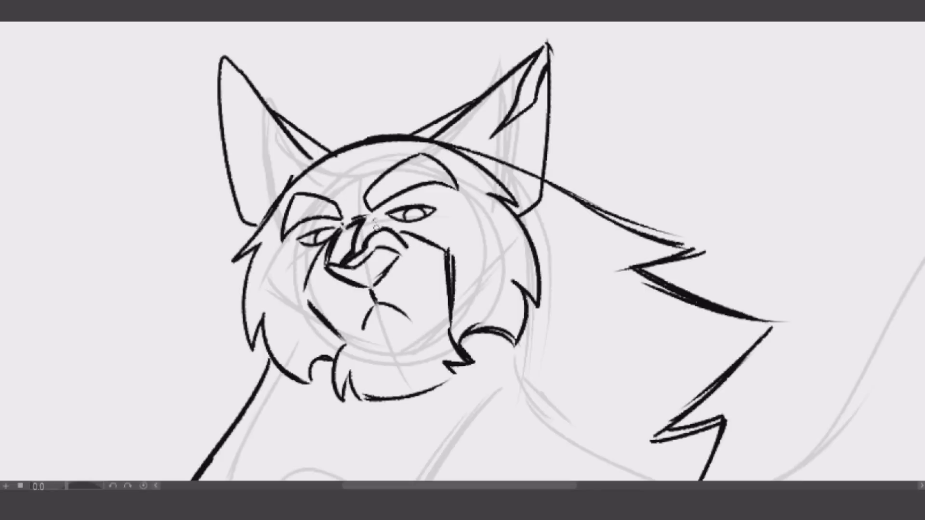
scroll(365, 222, "down", 5)
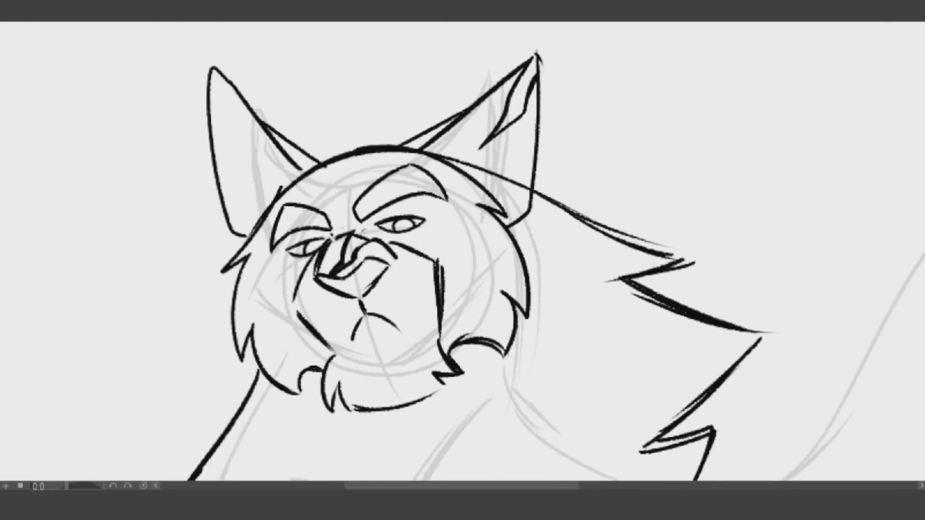
left_click_drag(444, 80, 393, 282)
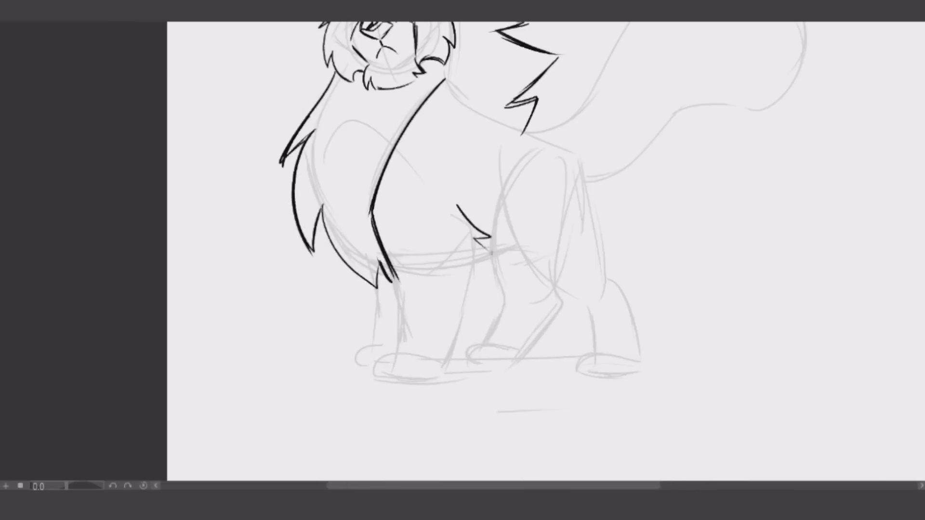
left_click_drag(505, 259, 443, 367)
key("ctrl+z")
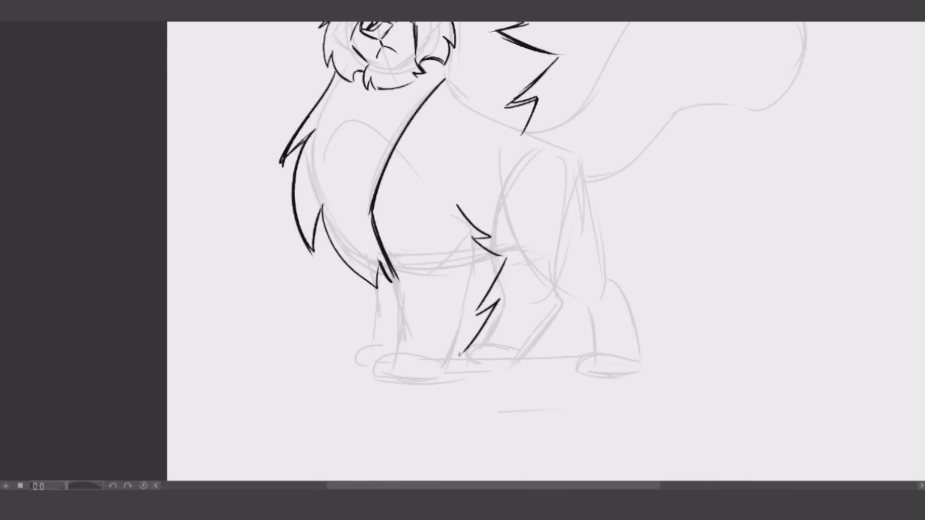
left_click_drag(505, 259, 447, 374)
left_click_drag(399, 278, 397, 343)
Draw the large near front paw with its sole, top edge and toe divisions.
scroll(419, 292, "up", 5)
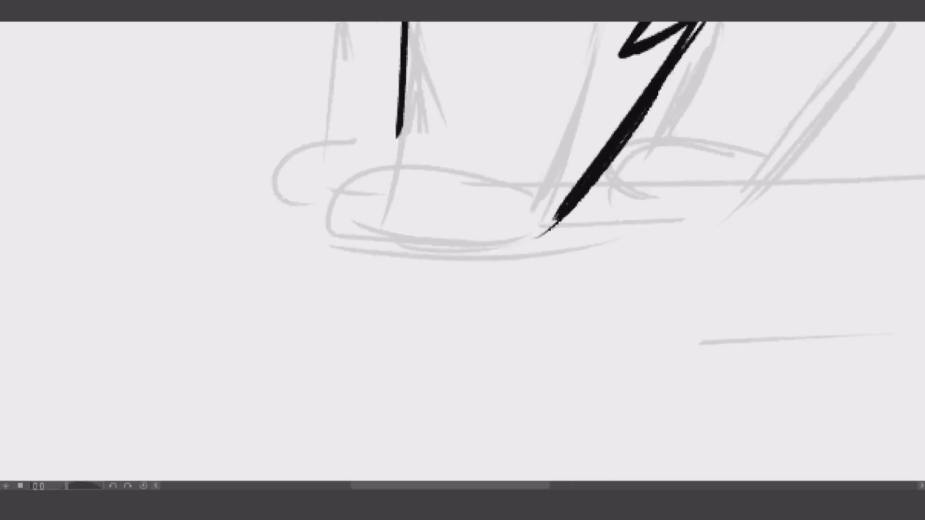
mouse_move(520, 219)
left_mouse_down()
mouse_move(383, 311)
mouse_move(466, 356)
mouse_move(718, 241)
left_mouse_up()
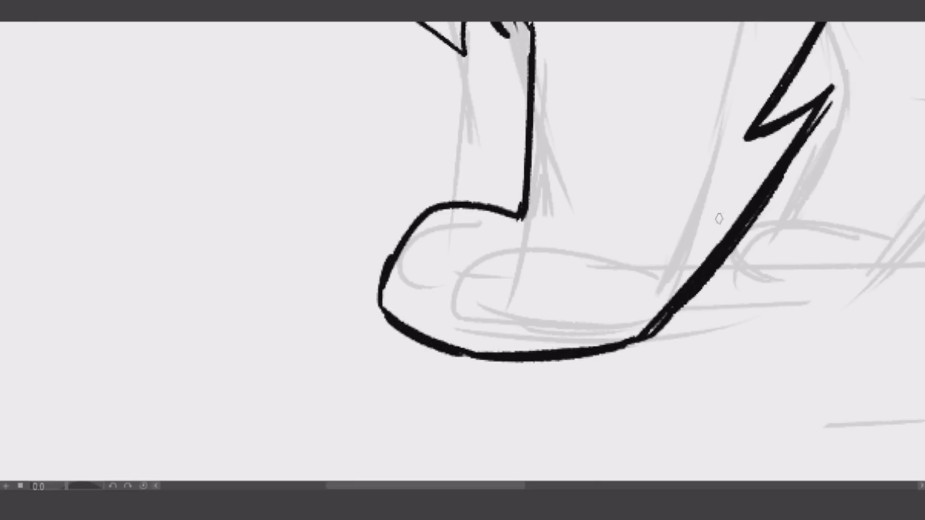
mouse_move(639, 333)
left_mouse_down()
mouse_move(600, 276)
mouse_move(433, 202)
left_mouse_up()
left_click_drag(528, 351, 595, 277)
left_click_drag(475, 213, 406, 324)
left_click_drag(546, 168, 503, 321)
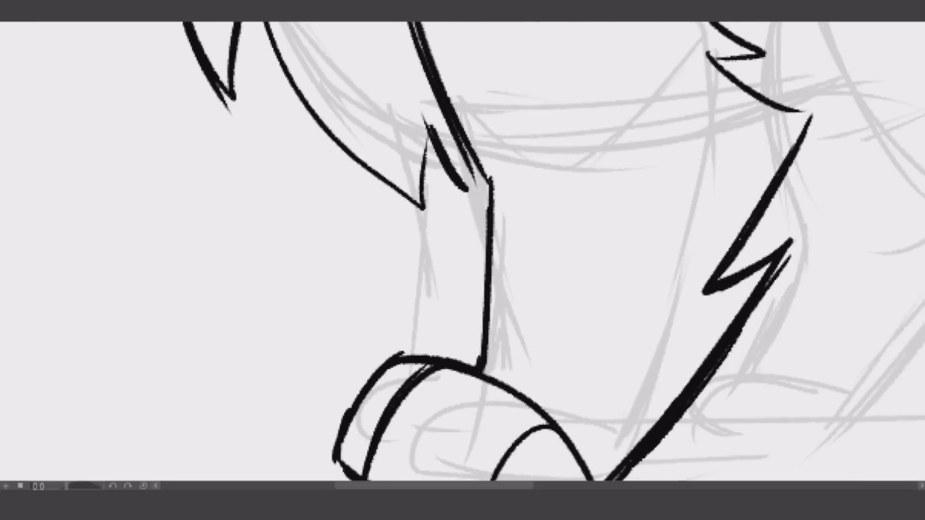
Close the chest fur tip over the near leg, and draw the far front leg and its paw.
left_click_drag(424, 208, 498, 211)
left_click_drag(381, 188, 405, 322)
left_click_drag(403, 308, 297, 402)
key("ctrl+z")
mouse_move(344, 413)
left_mouse_down()
mouse_move(297, 404)
mouse_move(433, 337)
left_mouse_up()
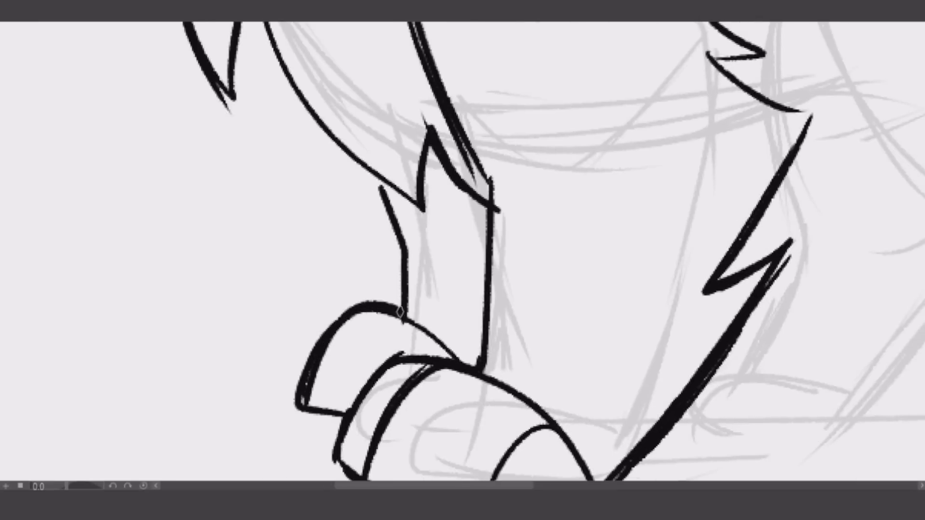
Draw the near hind leg's front edge from the belly and its back edge down past the hock.
scroll(424, 323, "down", 3)
left_click_drag(477, 309, 580, 402)
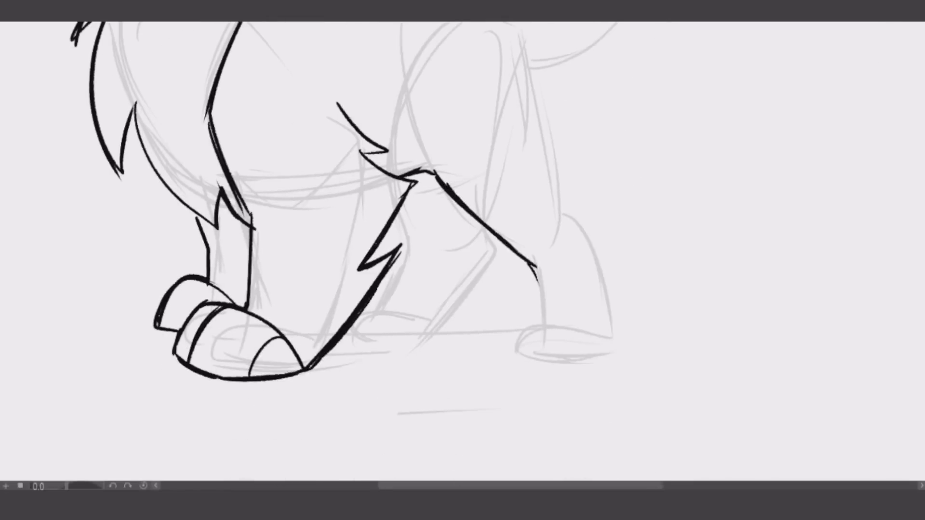
left_click_drag(537, 267, 542, 313)
left_click_drag(524, 60, 553, 180)
mouse_move(554, 176)
left_mouse_down()
mouse_move(588, 227)
mouse_move(611, 328)
left_mouse_up()
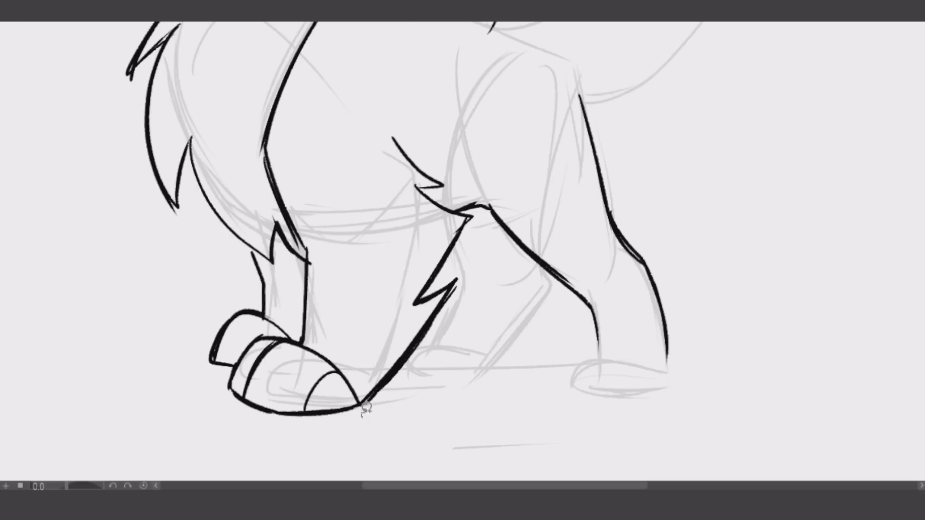
Lasso the near front paw and scale it down to fit the leg.
left_click_drag(299, 337, 293, 333)
key("ctrl+t")
left_click_drag(210, 333, 230, 348)
scroll(229, 353, "down", 5)
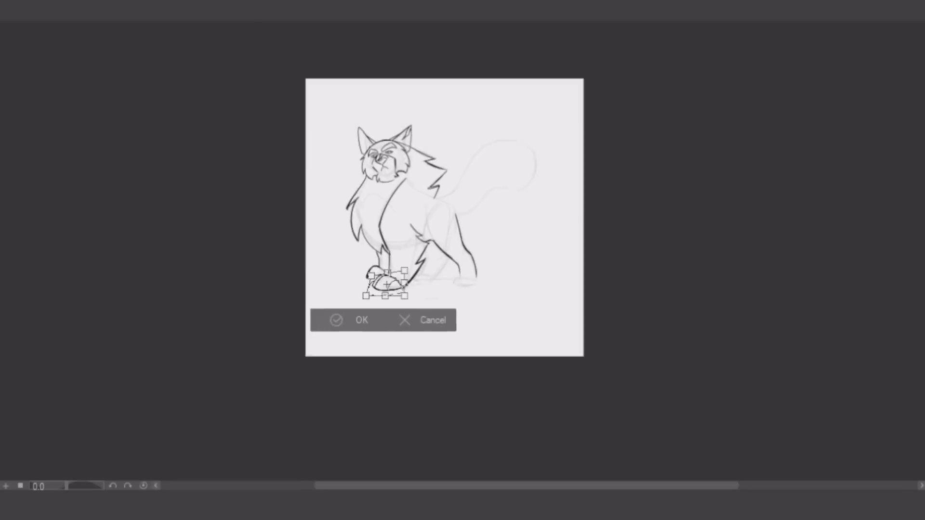
scroll(406, 287, "up", 1)
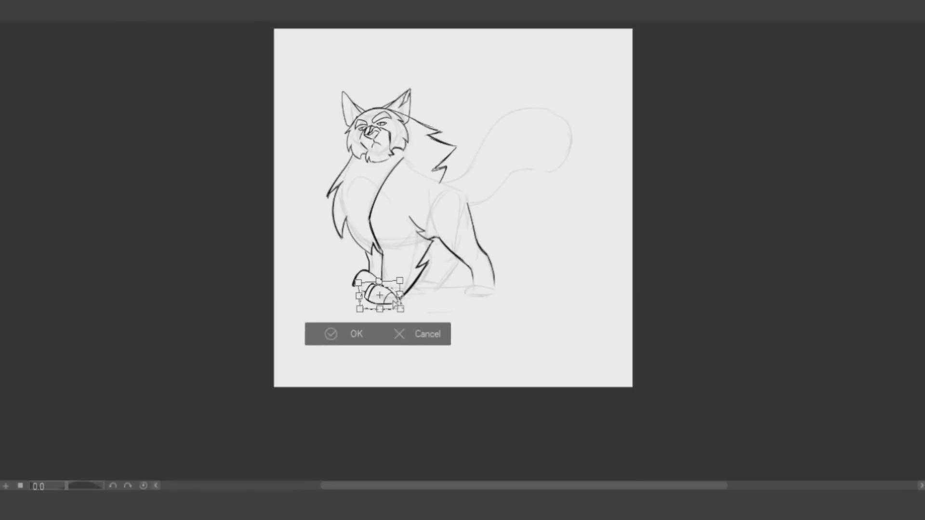
left_click(358, 335)
Redraw the far front paw with its rounded top, sole and toe line beside the near paw.
scroll(370, 299, "up", 5)
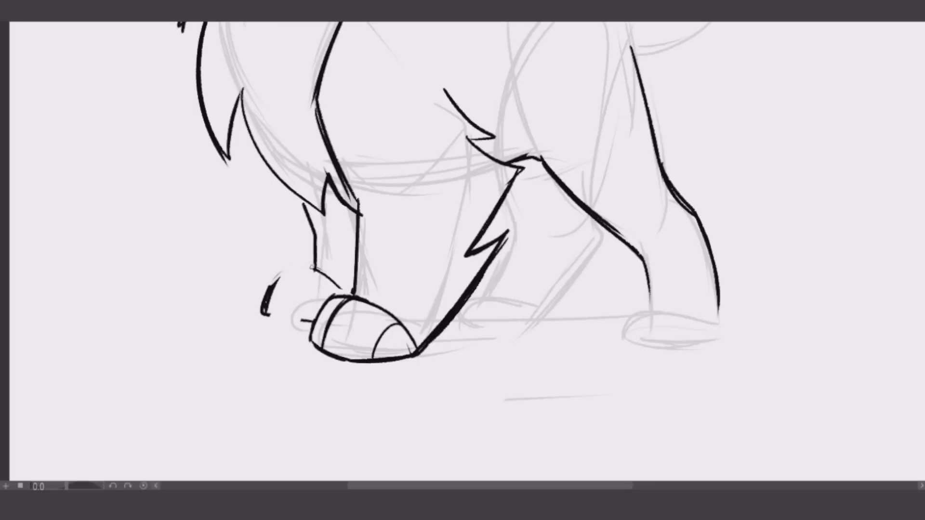
left_click_drag(264, 311, 308, 267)
left_click_drag(302, 317, 319, 285)
left_click_drag(319, 320, 264, 312)
Finish the near hind leg's heel and draw its paw with a flat sole, rounded top and toe line.
left_click_drag(621, 343, 702, 348)
left_click_drag(716, 285, 712, 339)
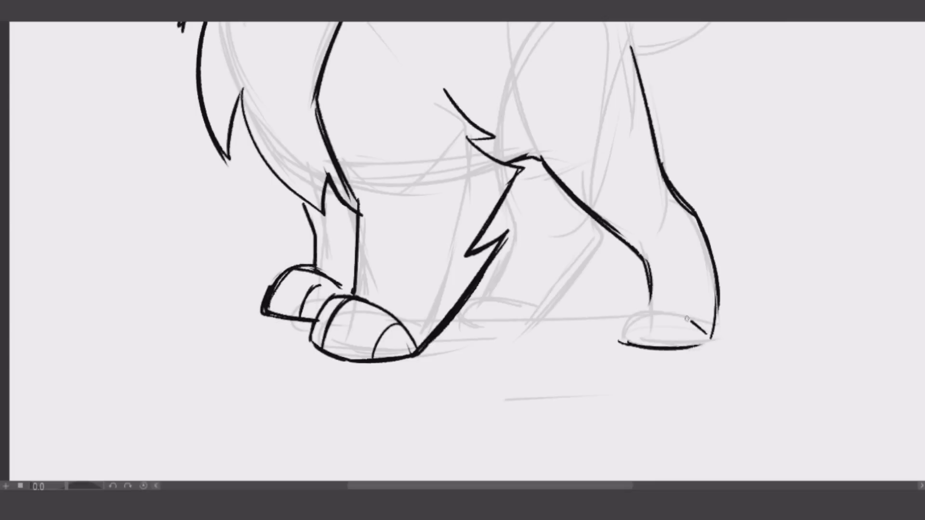
left_click_drag(614, 337, 706, 333)
left_click_drag(659, 345, 674, 316)
left_click_drag(617, 332, 689, 298)
Draw the far hind leg behind the near one, with its angled hock and flat-soled paw with a toe line.
left_click_drag(585, 210, 554, 313)
key("ctrl+z")
mouse_move(598, 241)
left_mouse_down()
mouse_move(552, 309)
mouse_move(480, 316)
left_mouse_up()
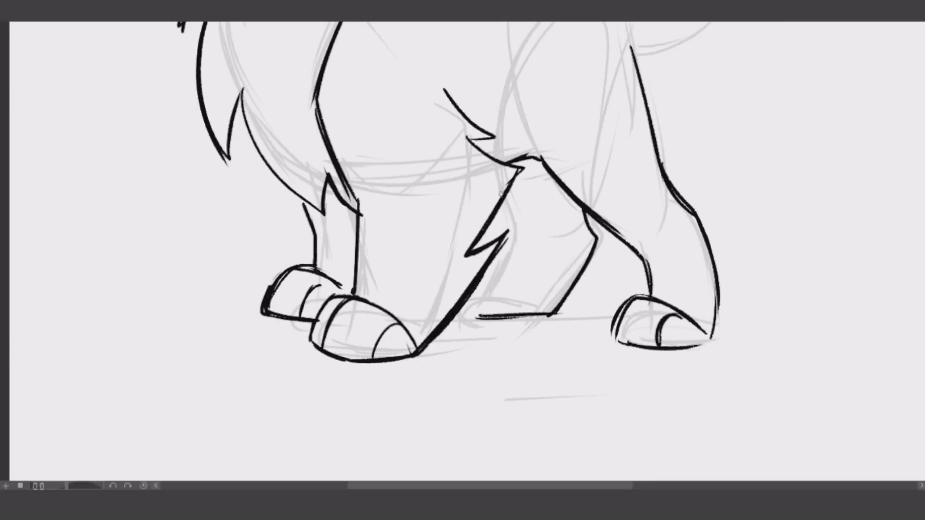
left_click_drag(505, 200, 519, 243)
left_click_drag(484, 276, 506, 264)
left_click_drag(552, 312, 510, 268)
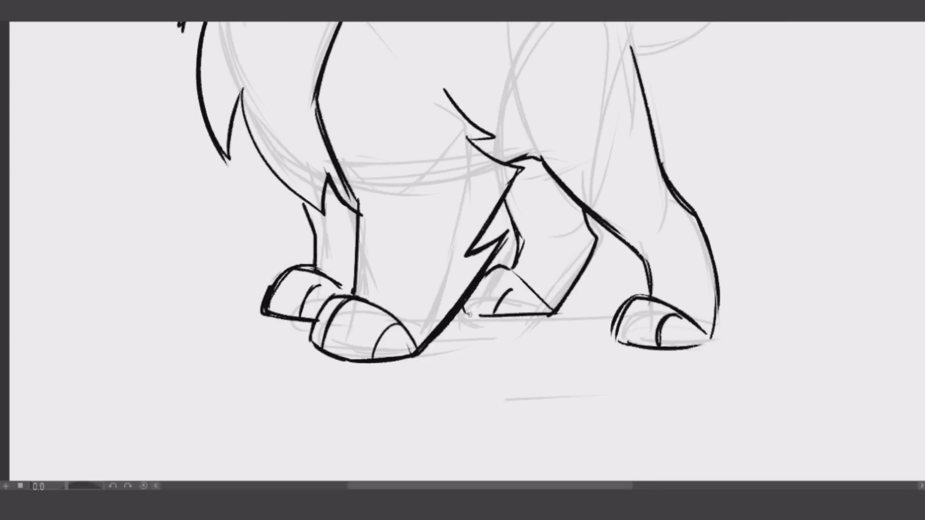
Draw the bushy tail rising from the rump, with a notch on its upper edge and a jagged tip.
scroll(469, 314, "down", 3)
scroll(289, 144, "up", 3)
left_click_drag(448, 262, 398, 280)
mouse_move(309, 239)
left_mouse_down()
mouse_move(492, 337)
mouse_move(520, 404)
left_mouse_up()
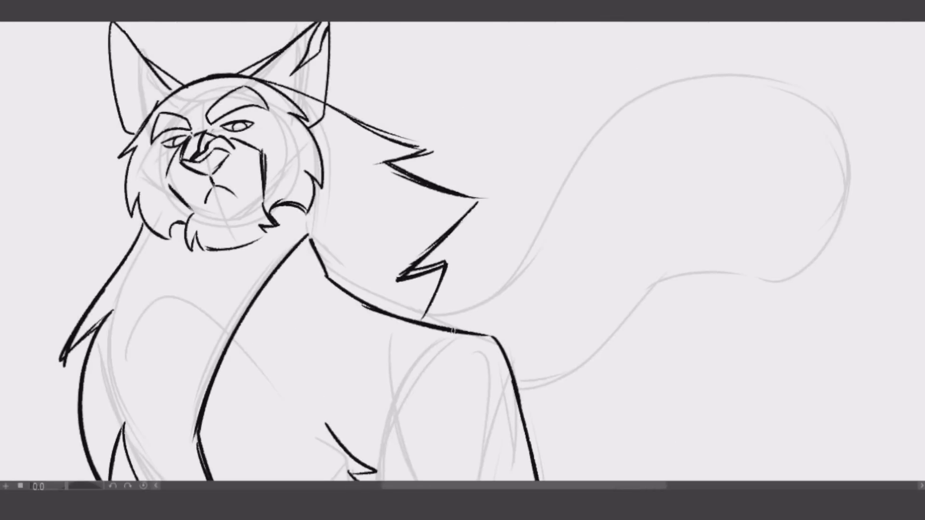
left_click_drag(455, 329, 781, 62)
left_click_drag(746, 70, 880, 209)
left_click_drag(819, 274, 883, 241)
left_click_drag(513, 373, 870, 250)
left_click_drag(831, 200, 869, 265)
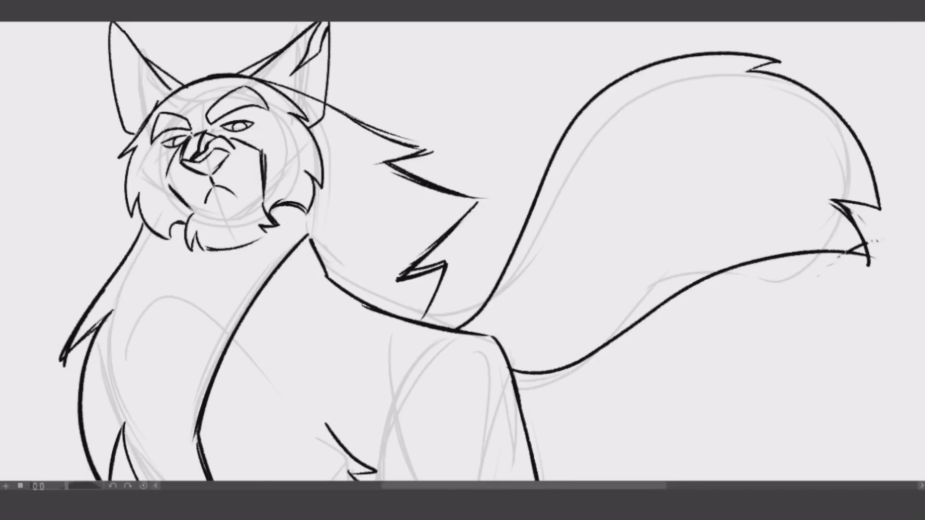
Draw the lower edge of a band along the back from neck to rump, with long tapered stripes down the shoulder.
left_click_drag(177, 22, 234, 99)
scroll(494, 175, "down", 5)
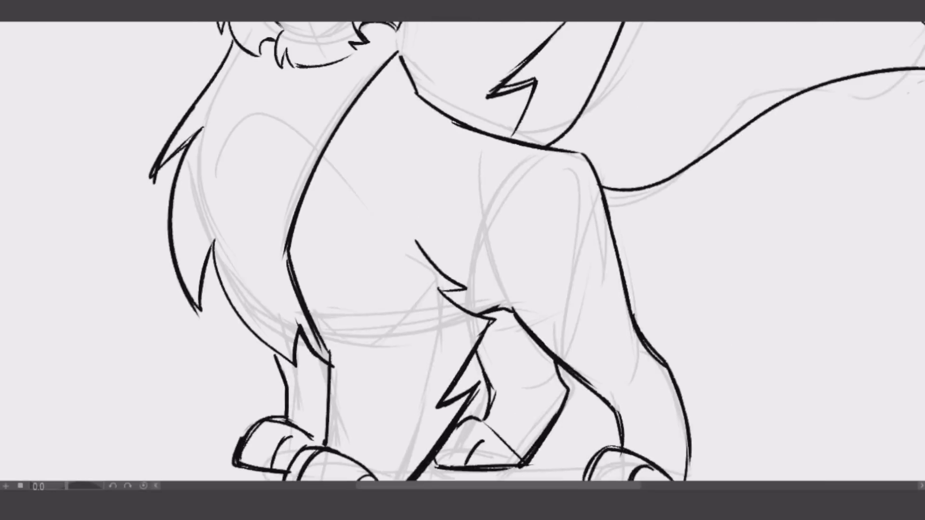
left_click_drag(357, 99, 542, 202)
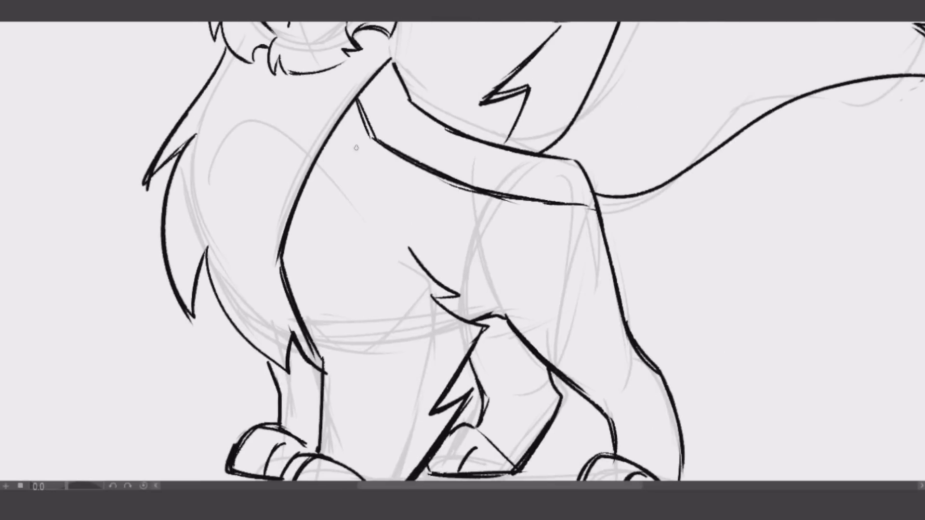
left_click_drag(369, 126, 352, 342)
mouse_move(409, 155)
left_mouse_down()
mouse_move(346, 339)
mouse_move(360, 188)
mouse_move(346, 338)
left_mouse_up()
key("ctrl+z")
left_click_drag(370, 131, 318, 270)
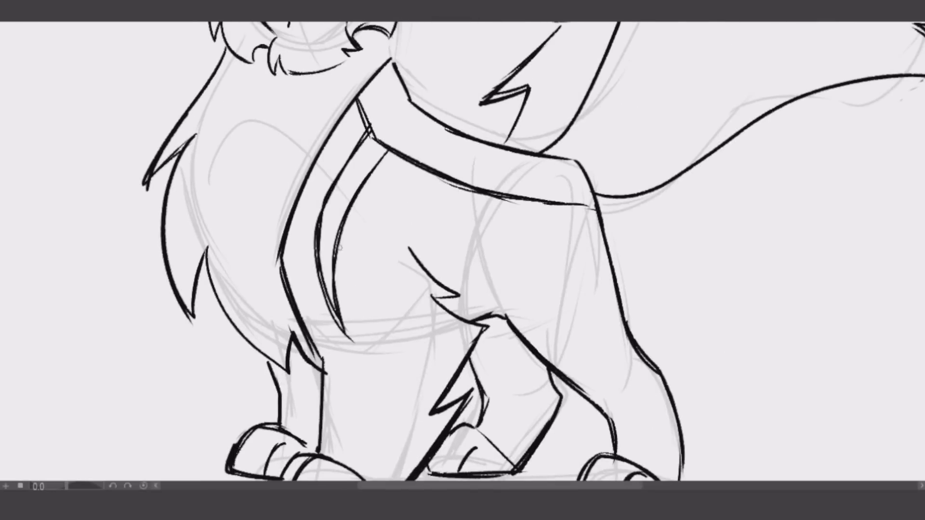
Draw the curved lines at the elbow and thigh front, plus tapered stripes on the flank and thigh, undoing the rearmost stripe.
mouse_move(381, 291)
left_mouse_down()
mouse_move(388, 268)
mouse_move(500, 245)
left_mouse_up()
left_click_drag(494, 255, 512, 322)
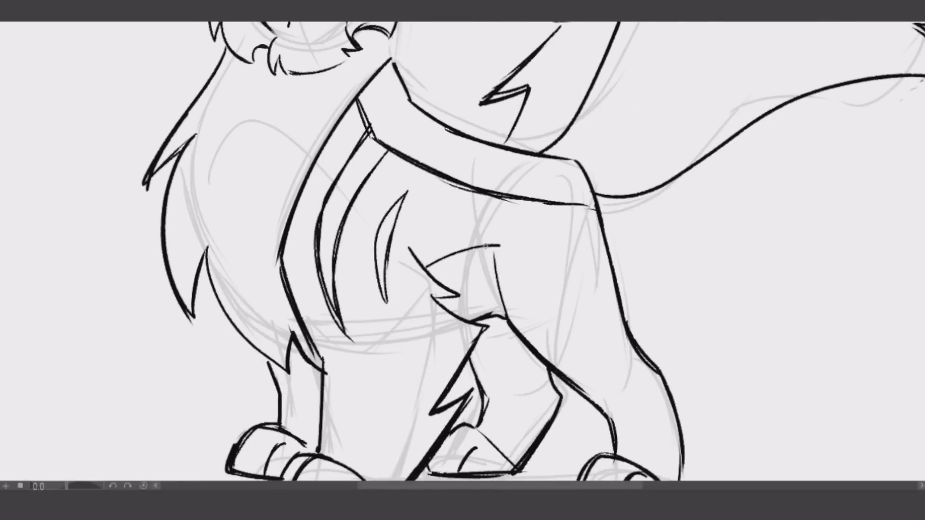
left_click_drag(522, 199, 568, 343)
left_click_drag(544, 204, 548, 292)
left_click_drag(587, 263, 618, 361)
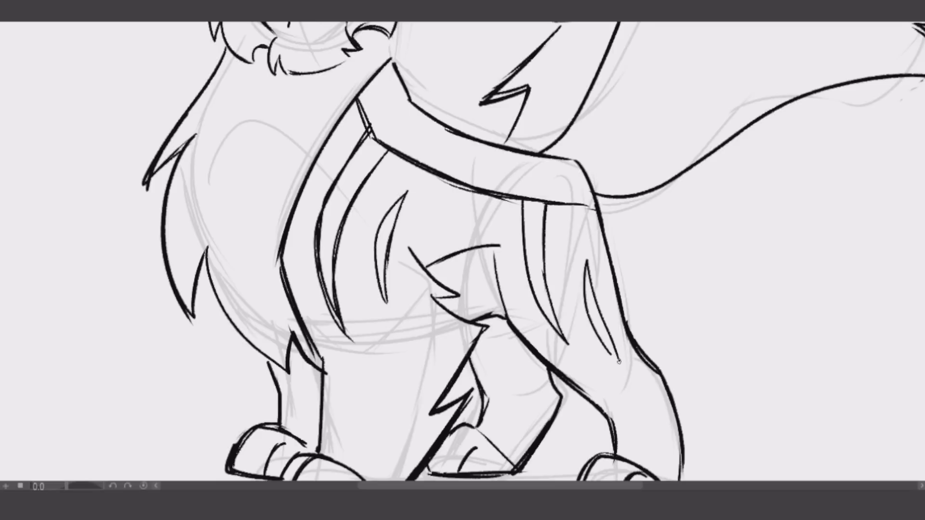
key("ctrl+z")
key("ctrl+z")
Try a short tapered stripe on the thigh just beneath the rump.
left_click_drag(469, 264, 407, 298)
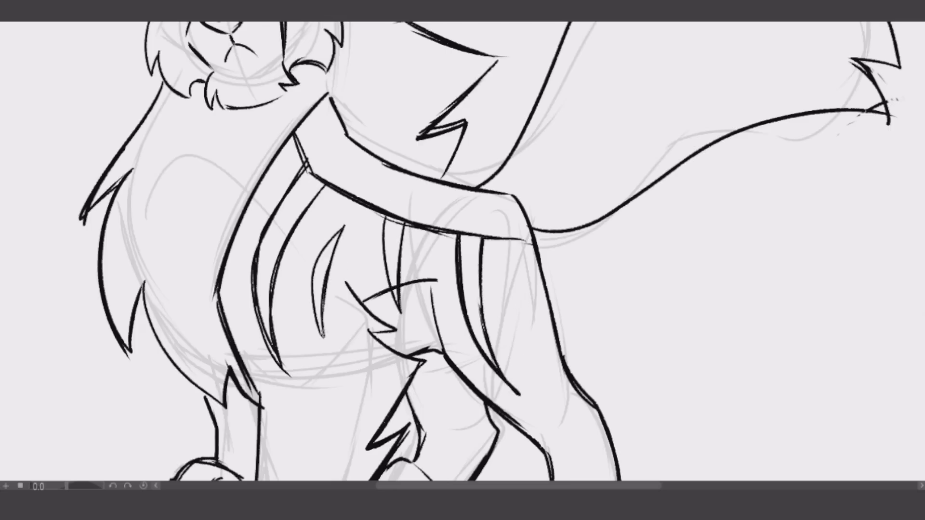
key("ctrl+minus")
key("ctrl+minus")
key("ctrl+minus")
key("ctrl+plus")
key("ctrl+plus")
key("ctrl+plus")
key("ctrl+z")
left_click_drag(470, 299, 466, 336)
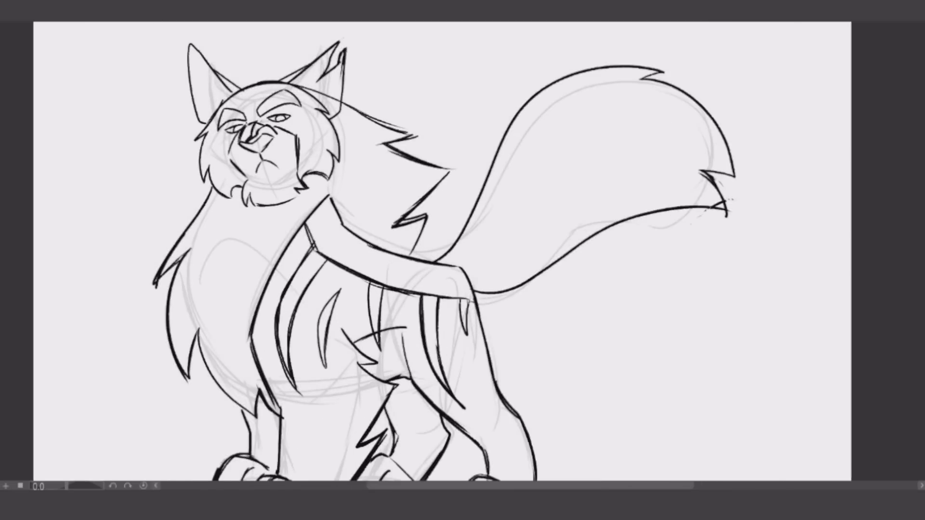
Open the back band into the stripes by clearing the crossing lines and redraw its lower edge between them.
mouse_move(315, 236)
left_mouse_down()
mouse_move(438, 309)
mouse_move(314, 255)
left_mouse_up()
left_click_drag(328, 261, 371, 280)
left_click_drag(384, 289, 381, 316)
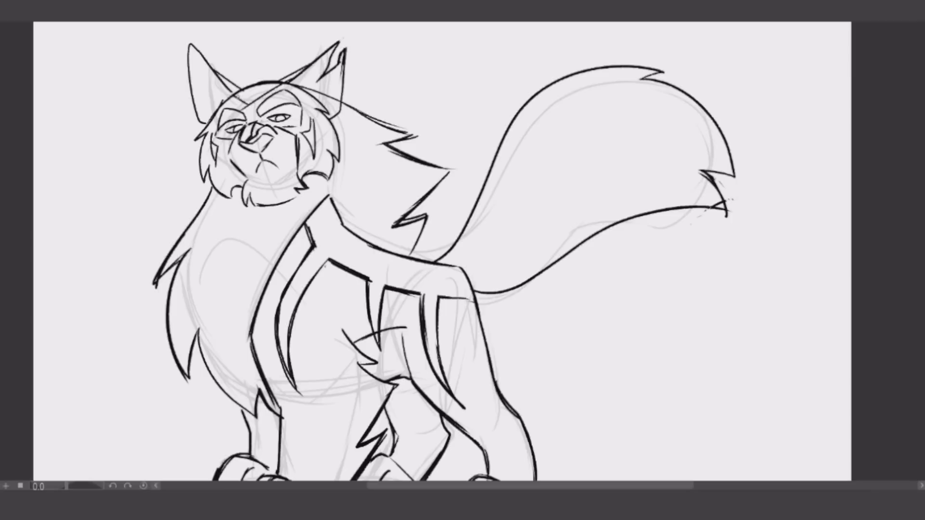
Draw a broad tapered stripe low behind the shoulder and try a pointed one on the rear of the thigh.
left_click_drag(314, 328, 343, 405)
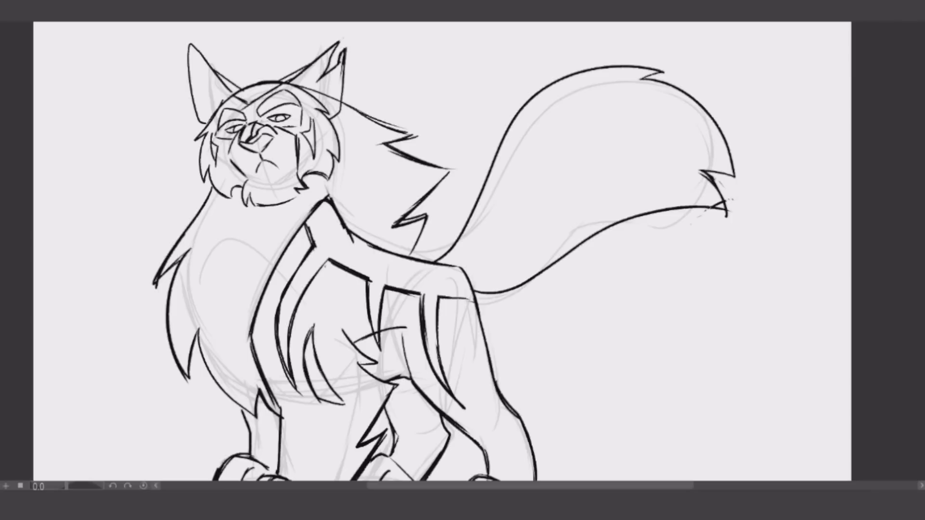
left_click_drag(304, 371, 316, 399)
left_click_drag(457, 312, 448, 194)
mouse_move(451, 194)
left_mouse_down()
mouse_move(453, 207)
mouse_move(460, 195)
mouse_move(455, 248)
left_mouse_up()
left_click_drag(332, 164, 322, 207)
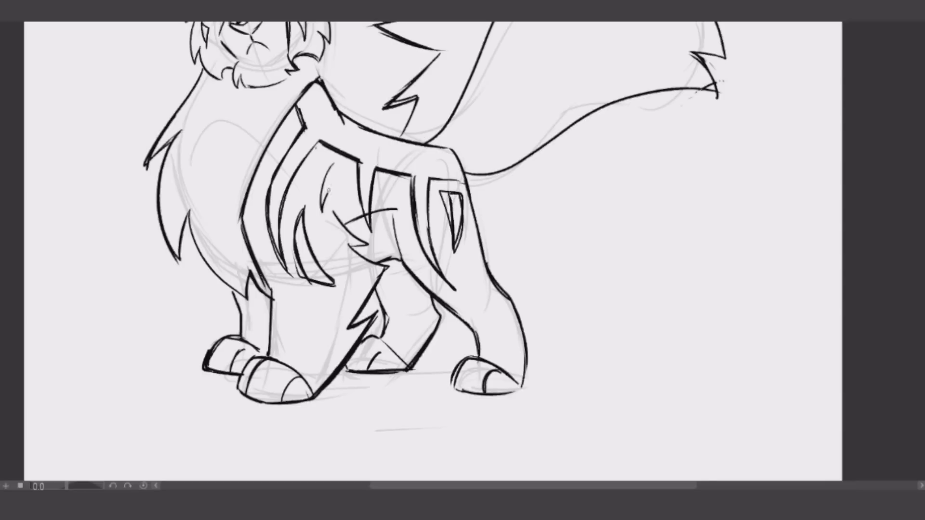
left_click_drag(463, 243, 521, 306)
key("ctrl+z")
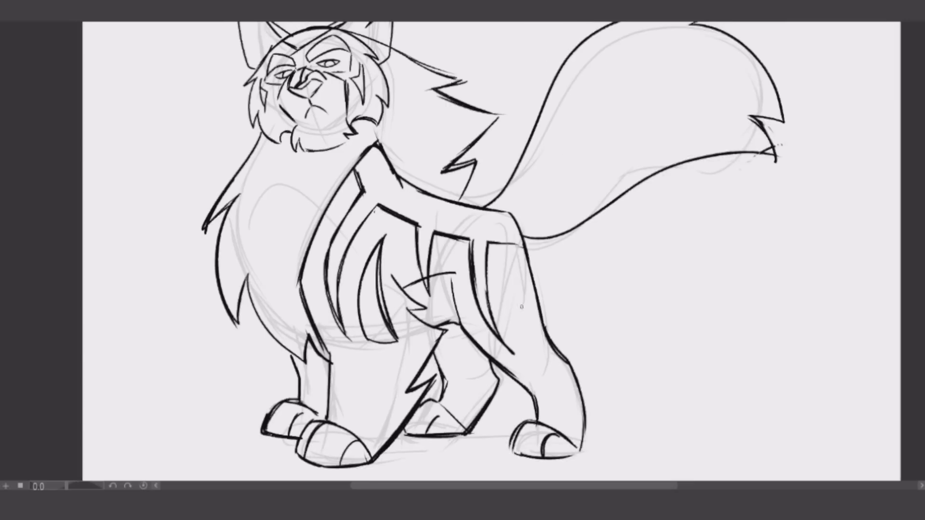
Hide the rough construction sketch and fade the line drawing to light grey as a tracing guide for the head.
key("ctrl+minus")
key("ctrl+minus")
key("ctrl+minus")
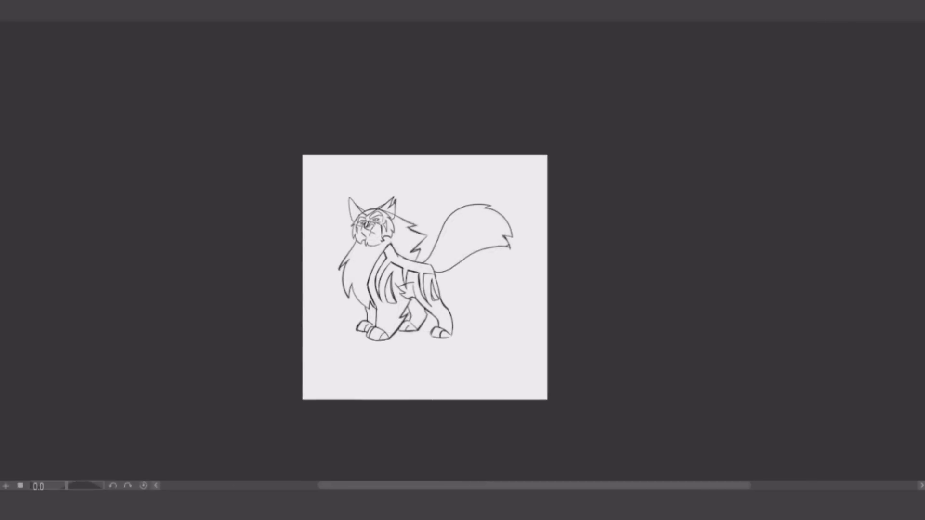
key("ctrl+plus")
key("ctrl+plus")
key("ctrl+plus")
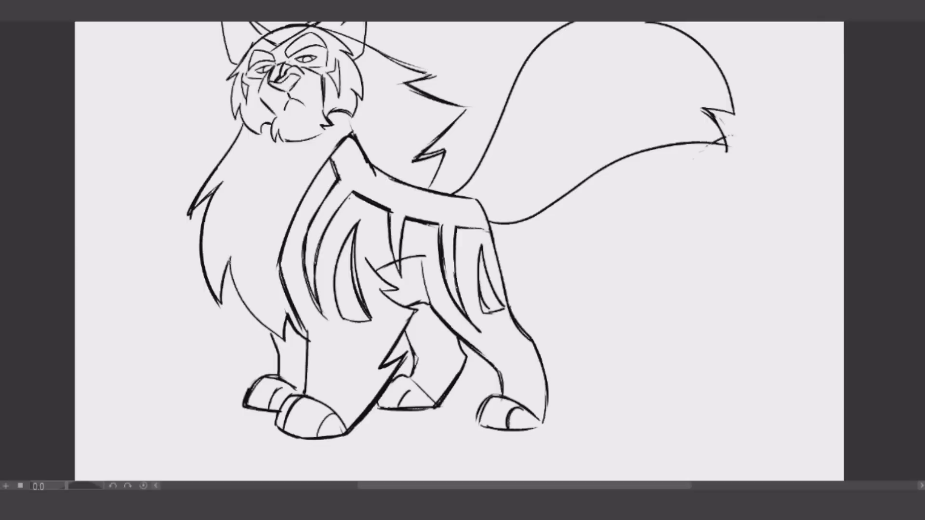
left_click_drag(433, 240, 512, 287)
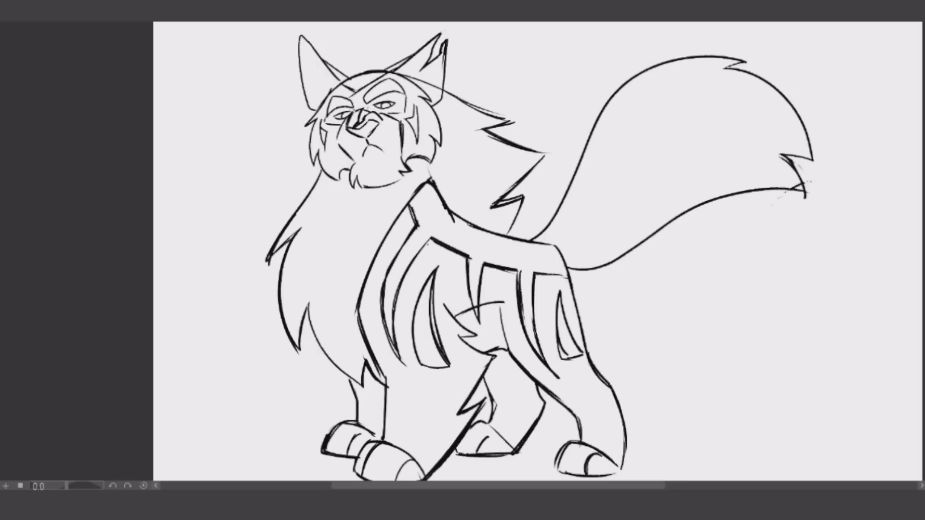
scroll(354, 92, "up", 5)
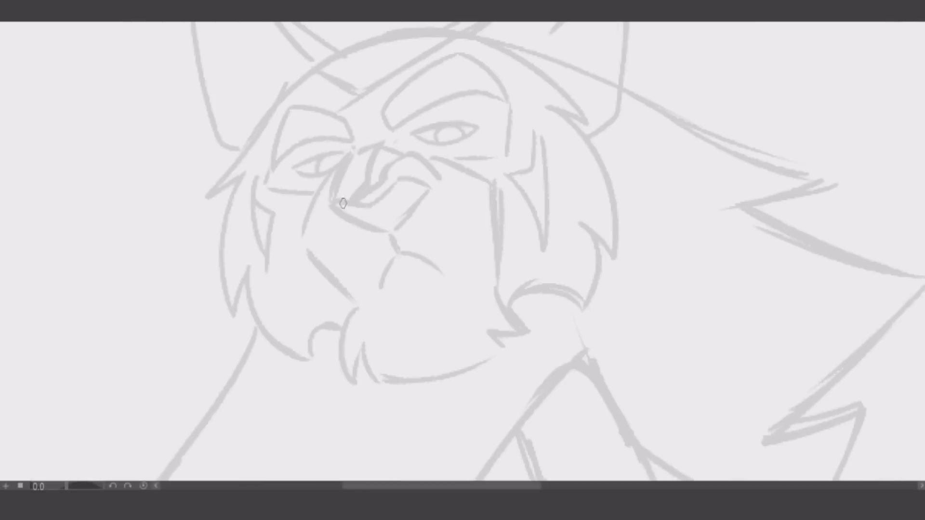
Ink the nose pad's outline over the faded sketch and undo the trial lines on the nose bridge.
mouse_move(343, 203)
left_mouse_down()
mouse_move(434, 170)
mouse_move(343, 206)
mouse_move(391, 238)
mouse_move(434, 174)
left_mouse_up()
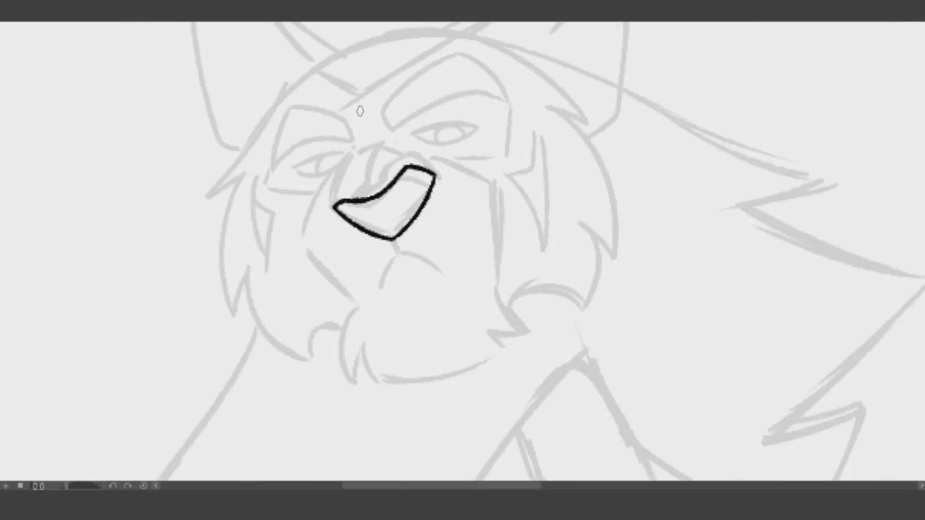
left_click_drag(393, 137, 340, 183)
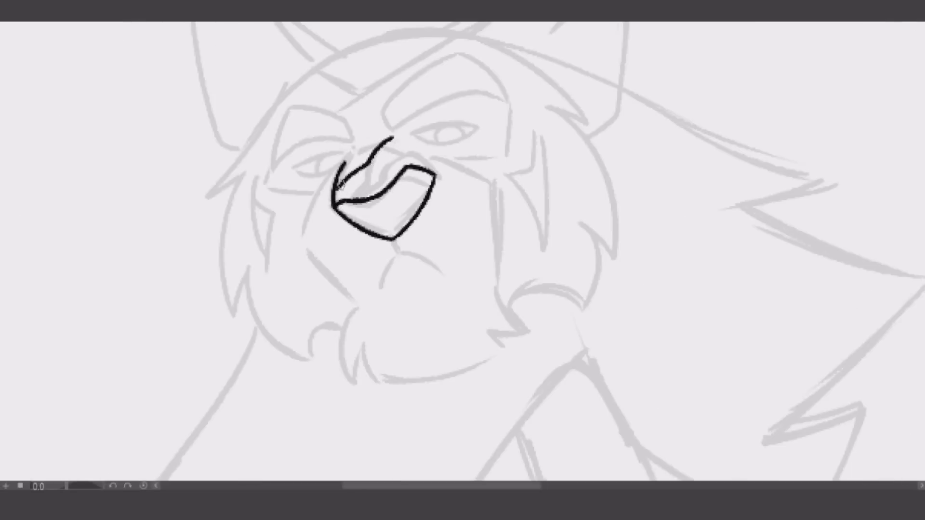
left_click_drag(415, 146, 337, 178)
key("ctrl+z")
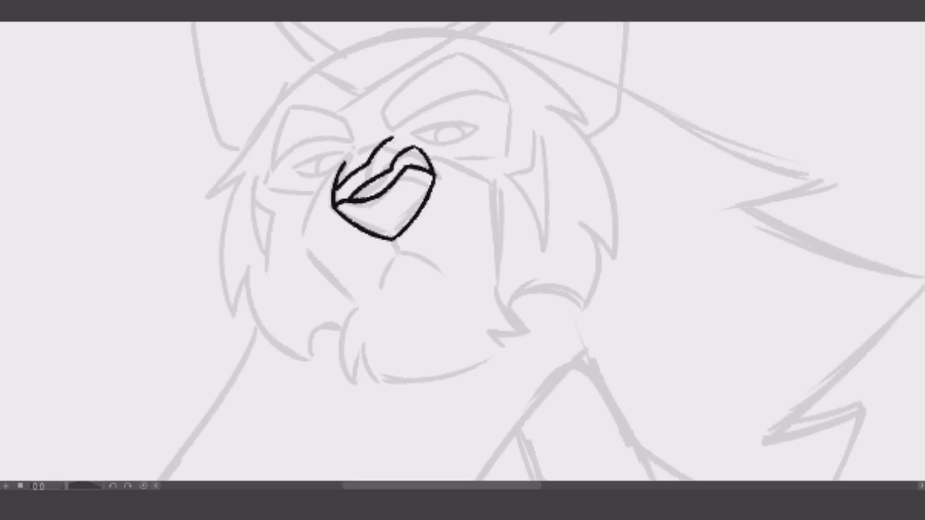
key("ctrl+z")
key("ctrl+z")
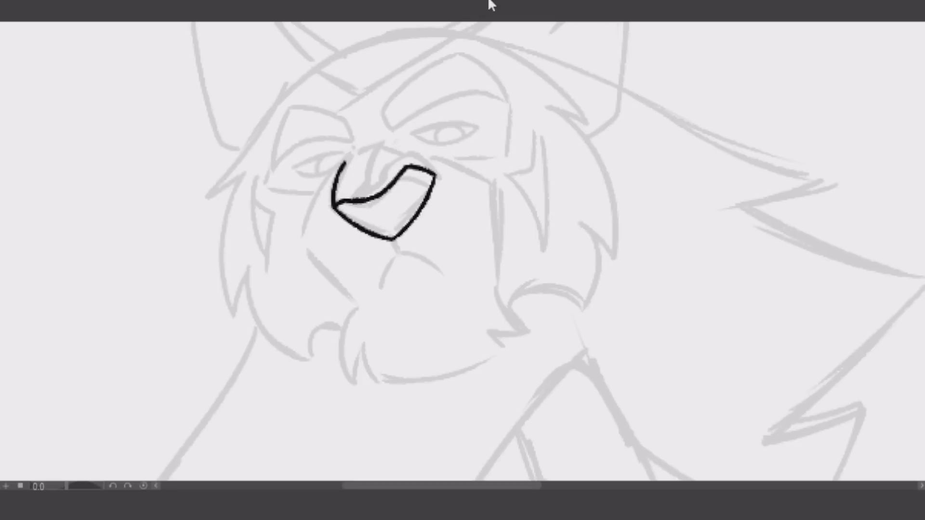
Ink the rounded nose top, both muzzle sides, the mouth and the tufted chin.
mouse_move(342, 167)
left_mouse_down()
mouse_move(412, 142)
mouse_move(436, 188)
left_mouse_up()
key("ctrl+z")
mouse_move(339, 173)
left_mouse_down()
mouse_move(306, 241)
mouse_move(360, 304)
mouse_move(355, 381)
mouse_move(456, 374)
mouse_move(526, 338)
left_mouse_up()
key("ctrl+z")
mouse_move(421, 155)
left_mouse_down()
mouse_move(481, 175)
mouse_move(496, 303)
left_mouse_up()
Ink the near eye and frame it with a tall pointed brow marking and a closed patch edge.
left_click_drag(414, 133, 480, 127)
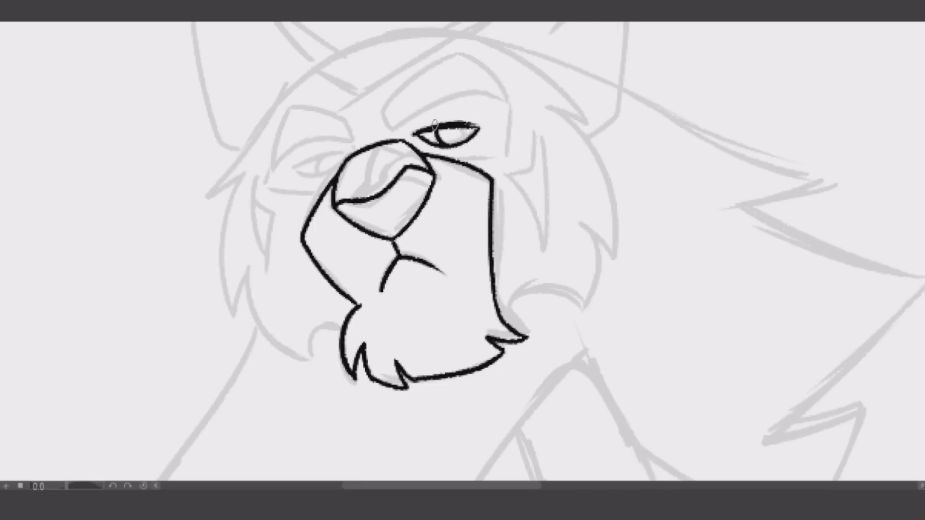
mouse_move(396, 128)
left_mouse_down()
mouse_move(513, 104)
mouse_move(375, 103)
mouse_move(499, 37)
mouse_move(377, 103)
mouse_move(513, 104)
left_mouse_up()
key("ctrl+z")
key("ctrl+z")
key("ctrl+z")
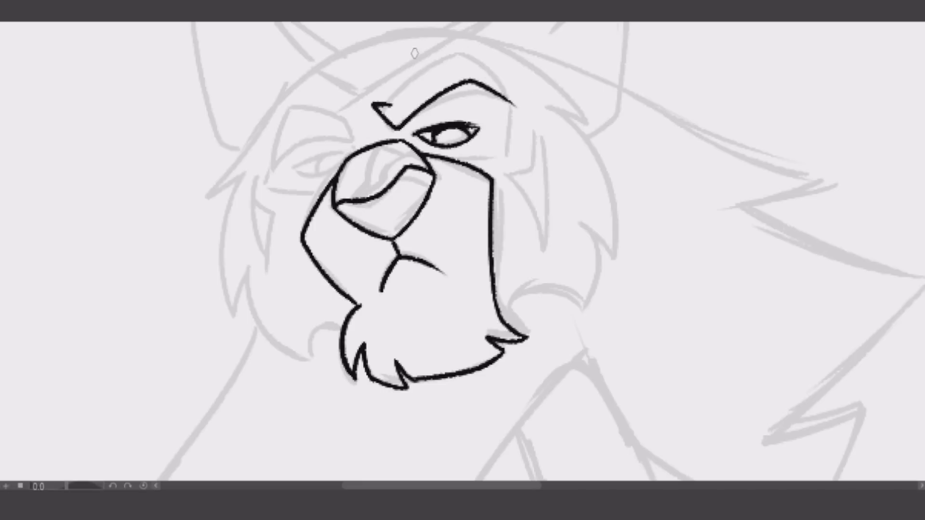
mouse_move(377, 103)
left_mouse_down()
mouse_move(513, 103)
mouse_move(477, 163)
left_mouse_up()
key("ctrl+z")
left_click_drag(513, 104, 477, 163)
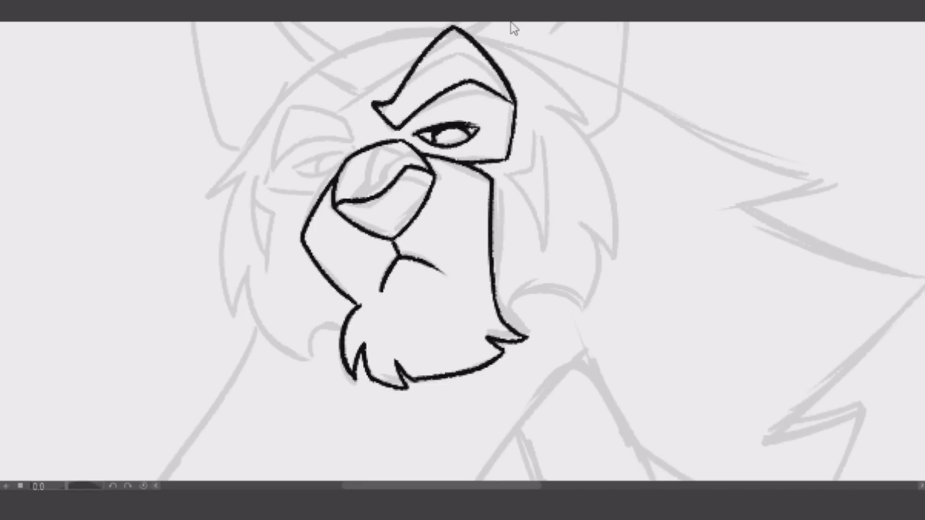
Ink the far eye's pointed brow marking and the spiked marking on the near cheek.
mouse_move(349, 116)
left_mouse_down()
mouse_move(294, 140)
mouse_move(266, 175)
left_mouse_up()
mouse_move(266, 175)
left_mouse_down()
mouse_move(345, 117)
mouse_move(282, 81)
mouse_move(266, 175)
left_mouse_up()
key("ctrl+z")
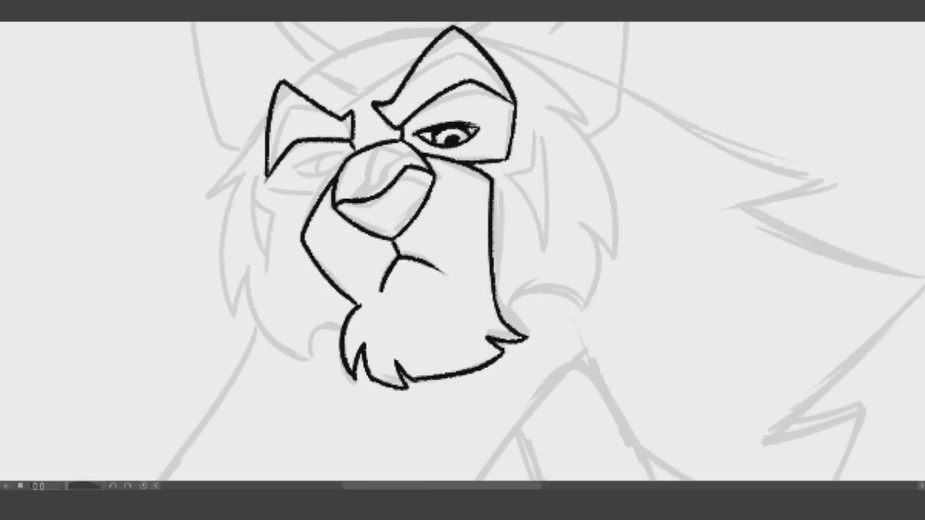
left_click_drag(534, 127, 503, 181)
mouse_move(504, 182)
left_mouse_down()
mouse_move(544, 255)
mouse_move(535, 115)
left_mouse_up()
key("ctrl+z")
Ink the far eye with the angular patch edge beneath it and the spiked marking on the far cheek.
left_click_drag(341, 151, 327, 175)
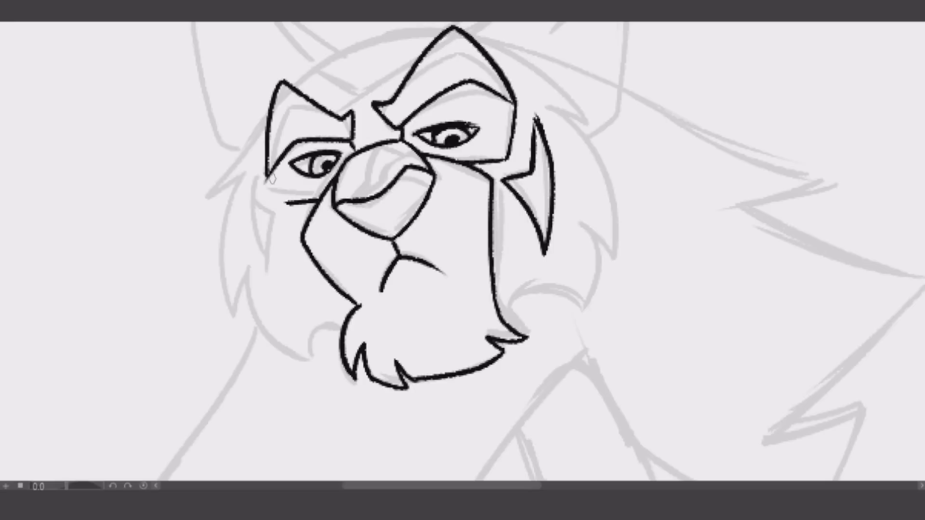
key("ctrl+z")
left_click_drag(329, 190, 298, 206)
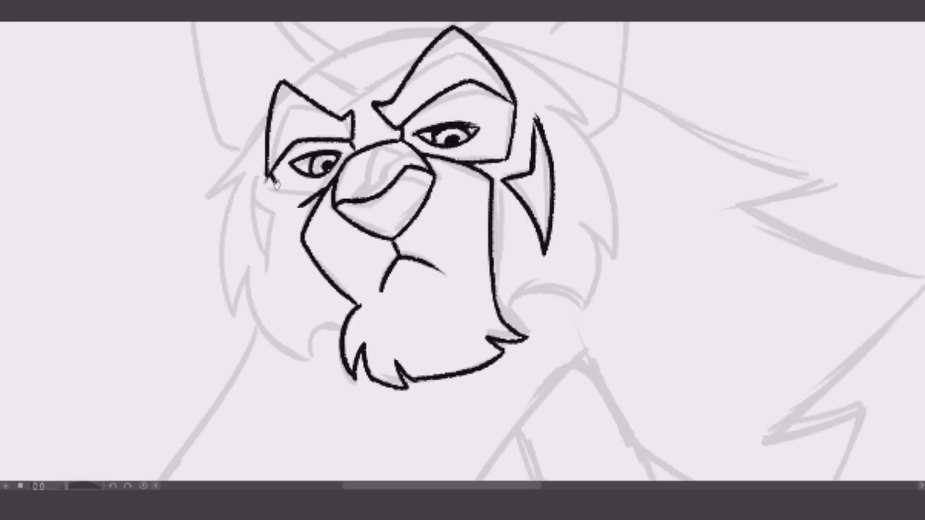
mouse_move(270, 178)
left_mouse_down()
mouse_move(314, 198)
mouse_move(304, 315)
mouse_move(307, 253)
left_mouse_up()
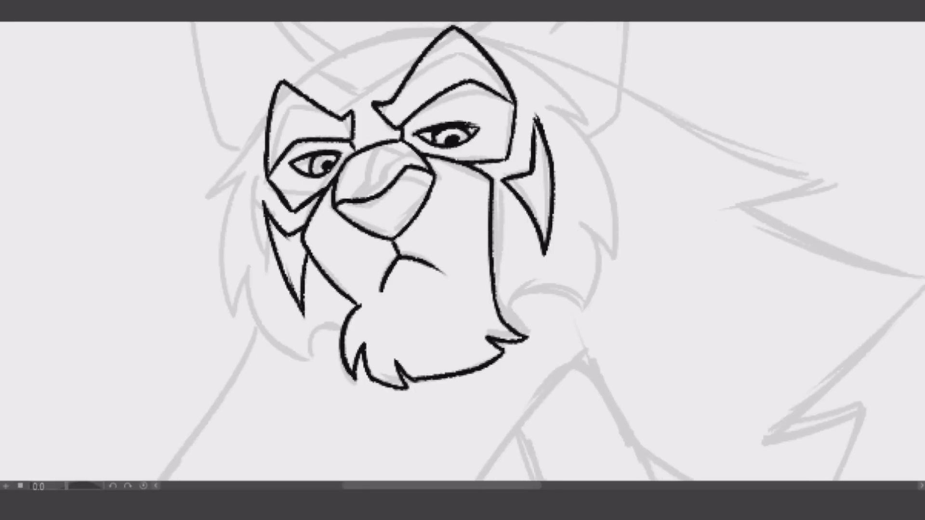
Ink the head's outline from the crown down both sides, with pointed cheek fur tufts meeting the chin.
left_click_drag(354, 150, 299, 219)
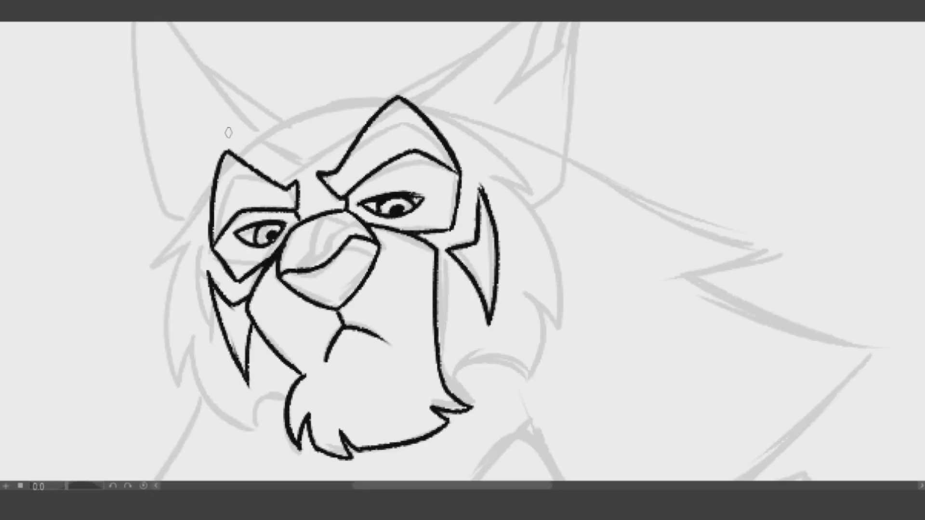
mouse_move(412, 80)
left_mouse_down()
mouse_move(212, 155)
mouse_move(177, 238)
mouse_move(181, 396)
left_mouse_up()
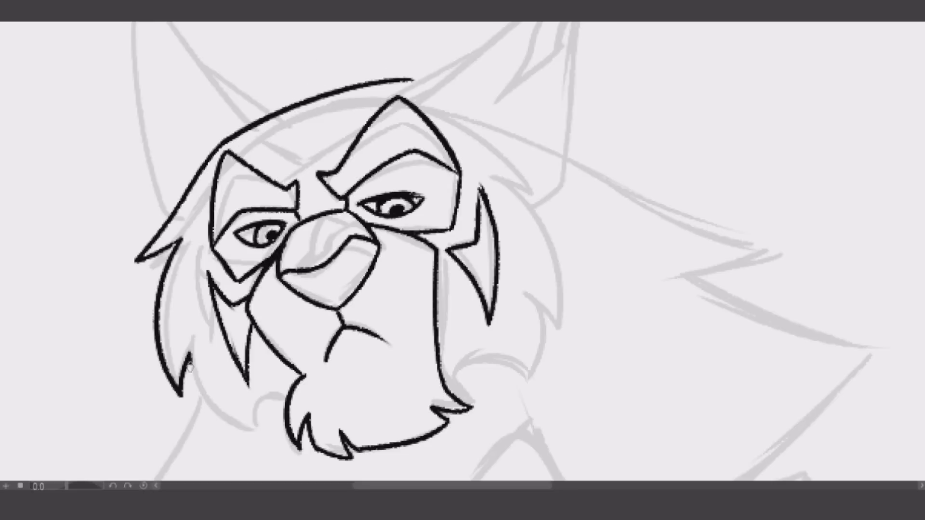
left_click_drag(188, 359, 266, 431)
mouse_move(399, 79)
left_mouse_down()
mouse_move(564, 145)
mouse_move(580, 294)
left_mouse_up()
left_click_drag(552, 262, 534, 375)
left_click_drag(448, 385, 526, 384)
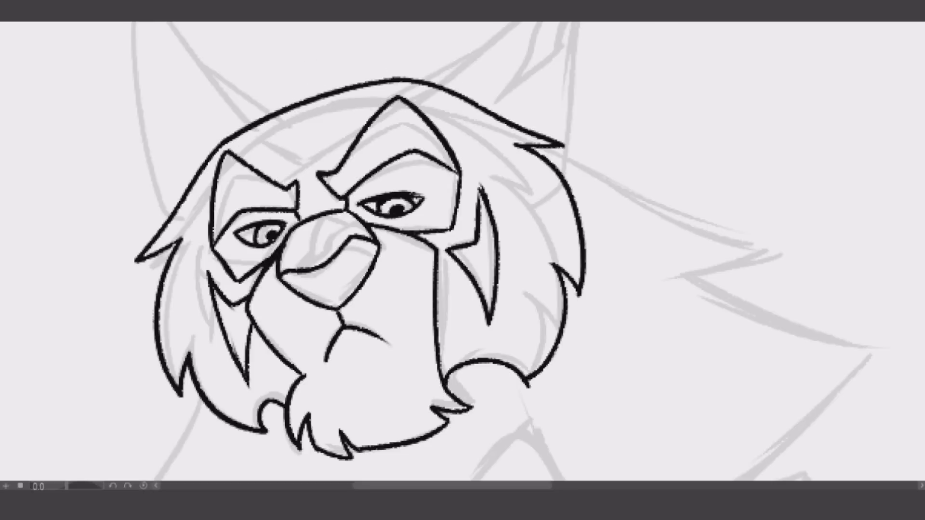
key("ctrl+z")
key("ctrl+z")
key("ctrl+z")
key("ctrl+z")
mouse_move(476, 103)
left_mouse_down()
mouse_move(559, 380)
mouse_move(564, 263)
left_mouse_up()
key("ctrl+z")
key("ctrl+z")
mouse_move(440, 86)
left_mouse_down()
mouse_move(357, 210)
mouse_move(529, 70)
left_mouse_up()
key("ctrl+z")
Ink the near ear with its torn notch near the tip, its outer edge and an inner fold line.
mouse_move(356, 210)
left_mouse_down()
mouse_move(529, 70)
mouse_move(442, 198)
left_mouse_up()
left_click_drag(536, 125, 441, 197)
left_click_drag(482, 308, 536, 127)
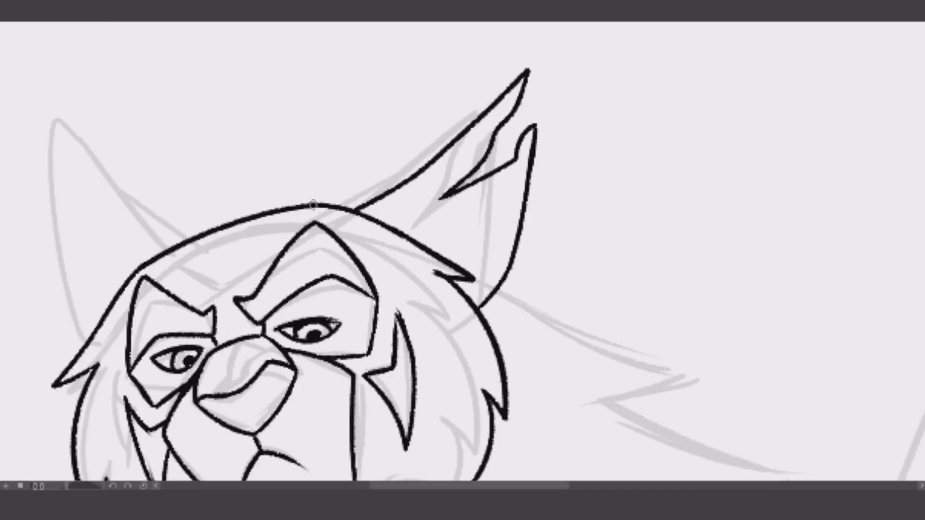
left_click_drag(312, 205, 469, 124)
key("ctrl+z")
left_click_drag(308, 206, 453, 140)
Ink the far ear's outline and its inner fold line down to the head.
mouse_move(168, 249)
left_mouse_down()
mouse_move(59, 107)
mouse_move(84, 335)
left_mouse_up()
left_click_drag(196, 236, 105, 171)
scroll(463, 250, "down", 5)
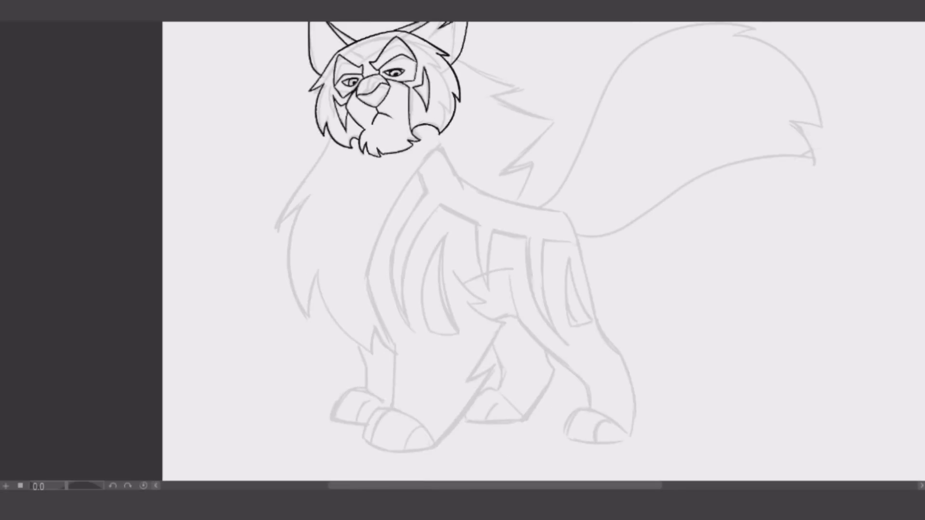
Ink the V-shaped marking on the forehead and the small angular marking on the bridge of the nose.
scroll(386, 87, "up", 5)
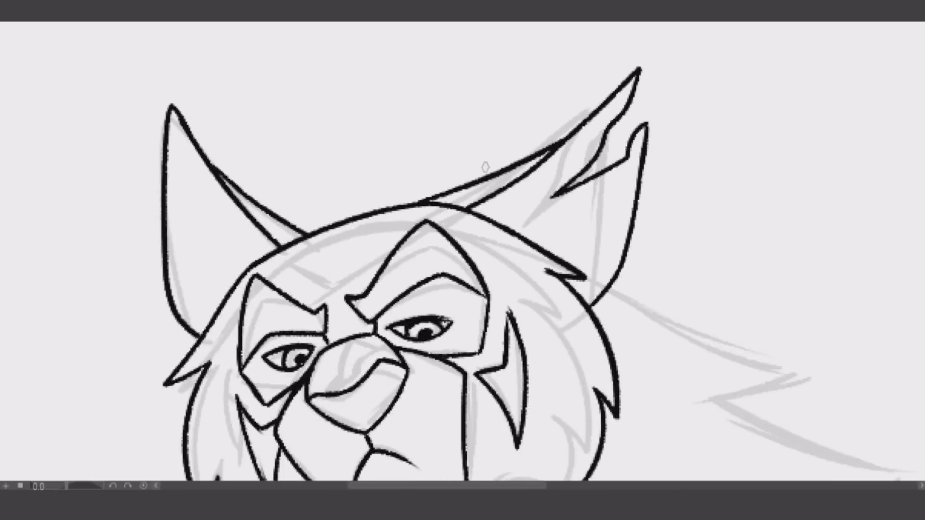
key("ctrl+z")
key("ctrl+z")
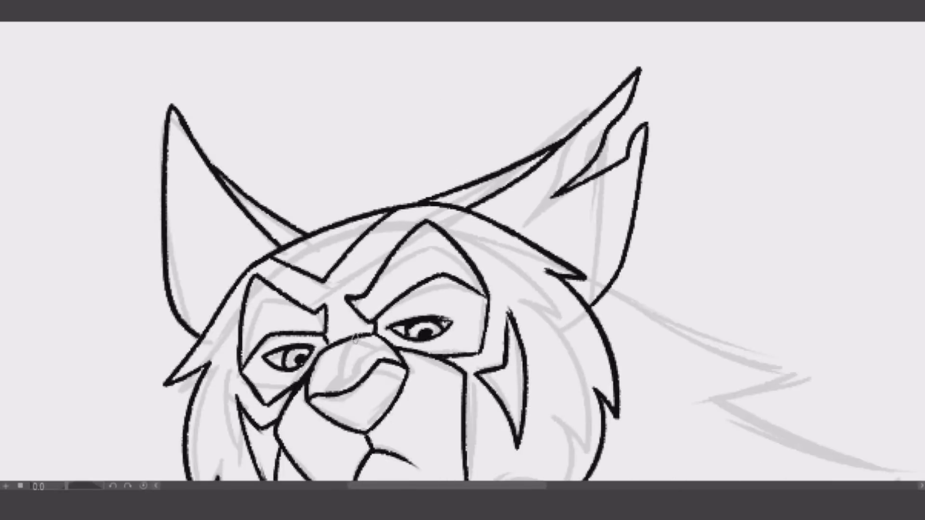
left_click_drag(365, 338, 335, 376)
key("ctrl+z")
left_click_drag(365, 337, 333, 377)
key("ctrl+z")
key("ctrl+z")
Ink the shoulder's long front edge from beneath the head and the short slope behind its peak.
scroll(366, 337, "down", 10)
mouse_move(449, 62)
left_mouse_down()
mouse_move(345, 259)
mouse_move(386, 370)
left_mouse_up()
scroll(463, 251, "up", 5)
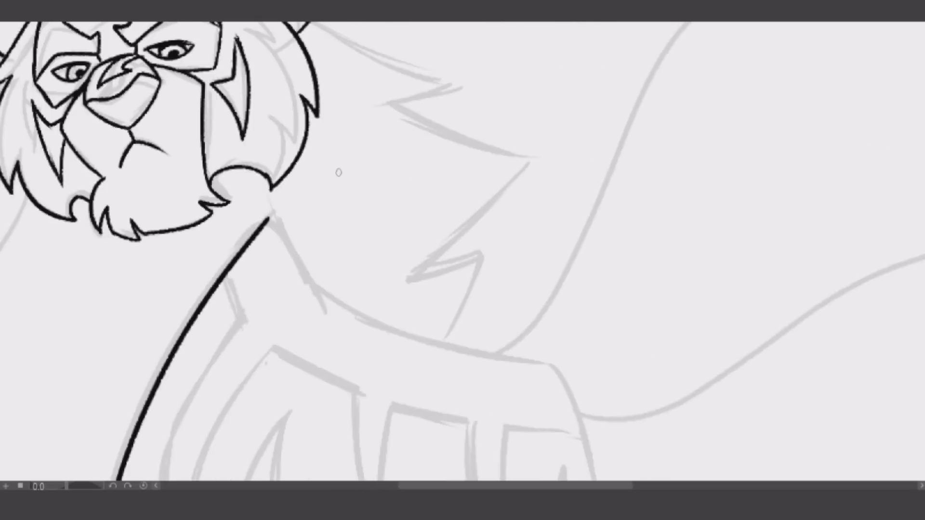
left_click_drag(268, 217, 318, 287)
Ink the near foreleg with elbow fur tufts, a jagged rear edge and a straight front edge down to the paw.
scroll(463, 251, "down", 6)
mouse_move(374, 80)
left_mouse_down()
mouse_move(465, 191)
mouse_move(454, 148)
mouse_move(409, 327)
mouse_move(472, 302)
left_mouse_up()
key("ctrl+z")
scroll(402, 327, "down", 6)
scroll(402, 326, "left", 3)
left_click_drag(407, 325, 540, 145)
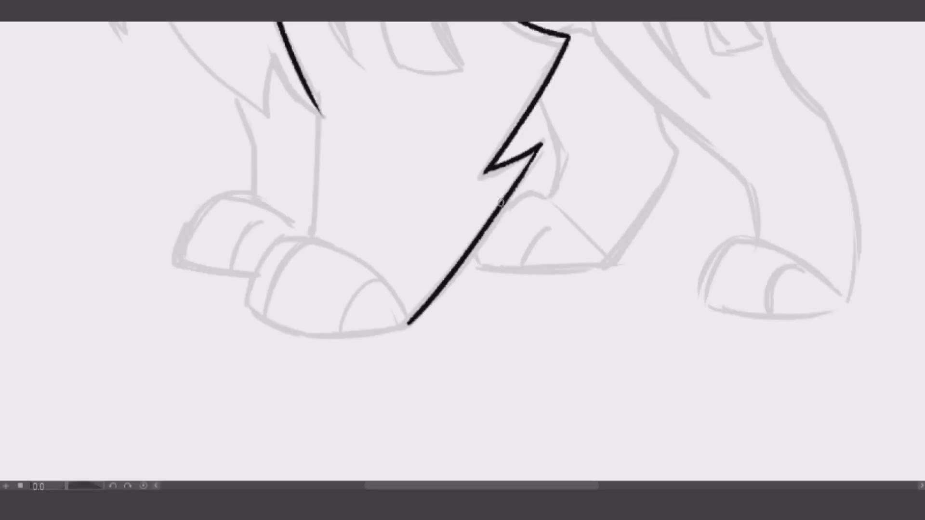
mouse_move(317, 103)
left_mouse_down()
mouse_move(316, 238)
mouse_move(298, 337)
mouse_move(410, 322)
mouse_move(314, 237)
mouse_move(265, 318)
left_mouse_up()
Ink the chest mane's outer edge from the cheek down to the foreleg, with pointed fur tufts along it.
scroll(463, 251, "up", 10)
left_click_drag(312, 93, 235, 257)
scroll(463, 251, "up", 2)
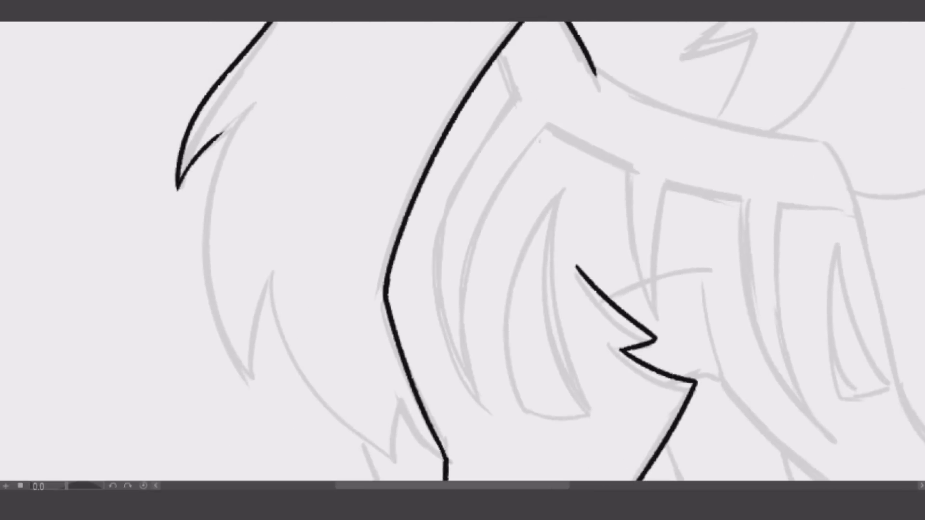
mouse_move(224, 131)
left_mouse_down()
mouse_move(252, 383)
mouse_move(446, 460)
left_mouse_up()
Ink the far foreleg below the mane and complete both front paws with their toe lines.
scroll(462, 251, "down", 10)
mouse_move(344, 166)
left_mouse_down()
mouse_move(298, 328)
mouse_move(371, 346)
left_mouse_up()
left_click_drag(381, 292, 342, 345)
left_click_drag(368, 264, 427, 308)
Ink the short belly line, the back from withers to rump, and the rear edge of the near hind leg.
left_click_drag(686, 113, 579, 197)
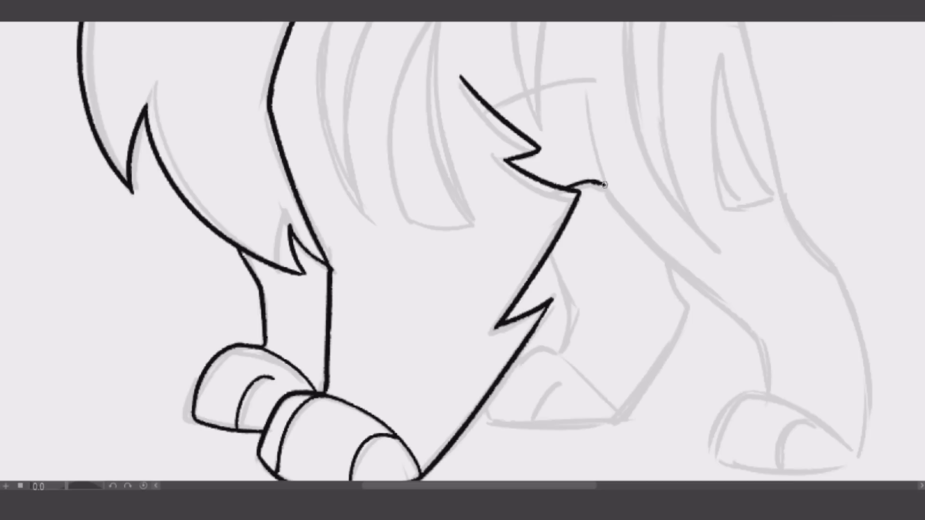
scroll(463, 250, "up", 10)
left_click_drag(361, 82, 605, 182)
scroll(462, 250, "down", 10)
mouse_move(491, 32)
left_mouse_down()
mouse_move(570, 295)
mouse_move(635, 410)
left_mouse_up()
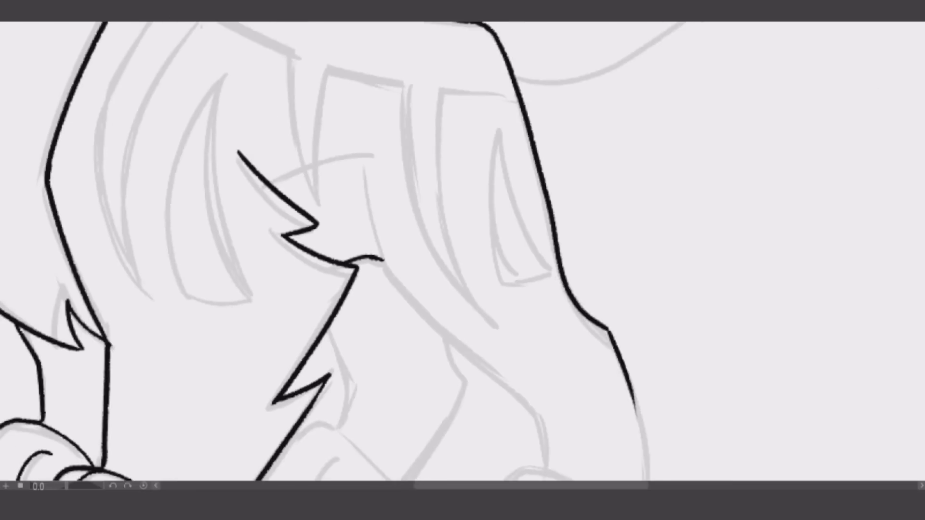
Ink the near hind leg's front edge and lower rear edge, and its paw with a curved toe line.
left_click_drag(462, 289, 388, 154)
mouse_move(532, 191)
left_mouse_down()
mouse_move(562, 298)
mouse_move(566, 396)
left_mouse_up()
left_click_drag(308, 124, 469, 328)
left_click_drag(416, 391, 564, 395)
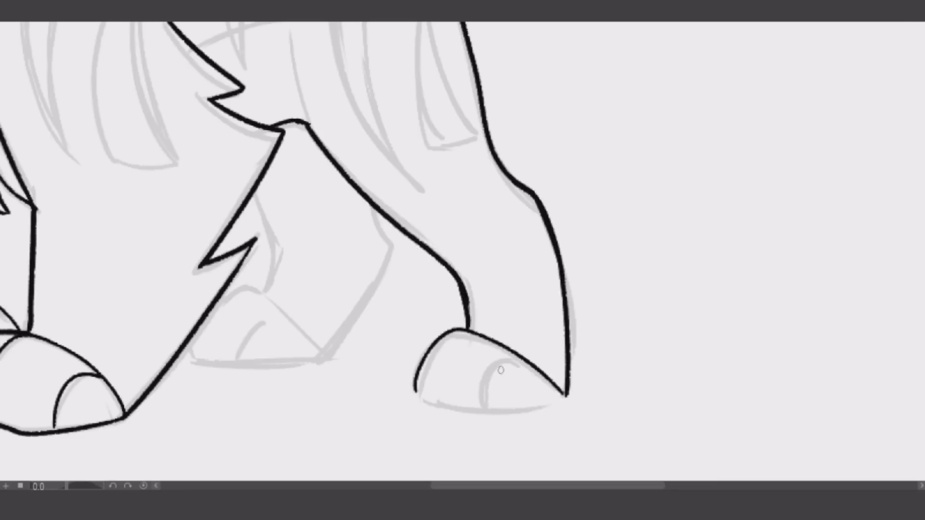
left_click_drag(515, 362, 484, 409)
mouse_move(415, 392)
left_mouse_down()
mouse_move(553, 408)
mouse_move(483, 411)
mouse_move(453, 328)
left_mouse_up()
key("ctrl+z")
Ink the far hind leg's front and rear edges and its paw with the toe line.
left_click_drag(376, 208, 359, 308)
left_click_drag(381, 272, 318, 358)
key("ctrl+z")
left_click_drag(462, 260, 566, 251)
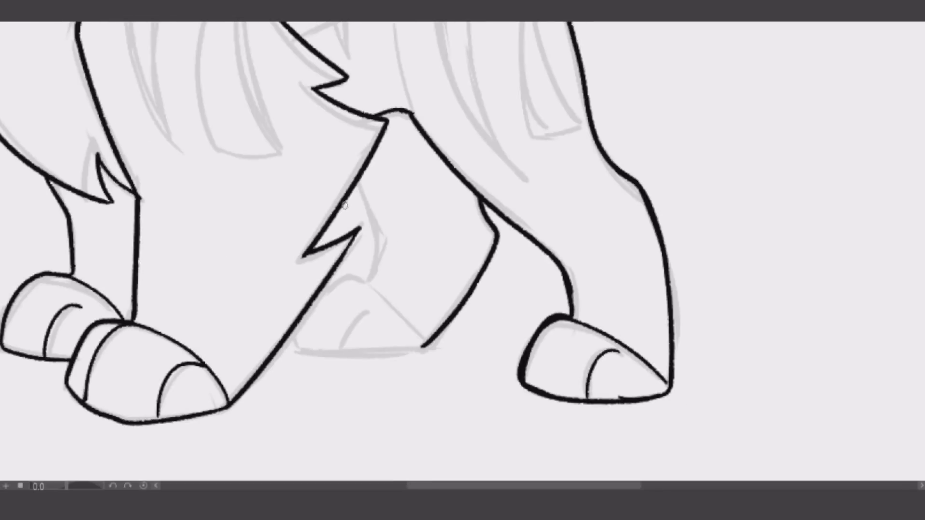
left_click_drag(352, 188, 369, 263)
mouse_move(424, 346)
left_mouse_down()
mouse_move(327, 280)
mouse_move(336, 354)
mouse_move(295, 348)
left_mouse_up()
left_click_drag(374, 310, 340, 350)
Ink the mane's jagged rear edge and the bushy tail's full outline with its tufted tip.
scroll(340, 350, "up", 10)
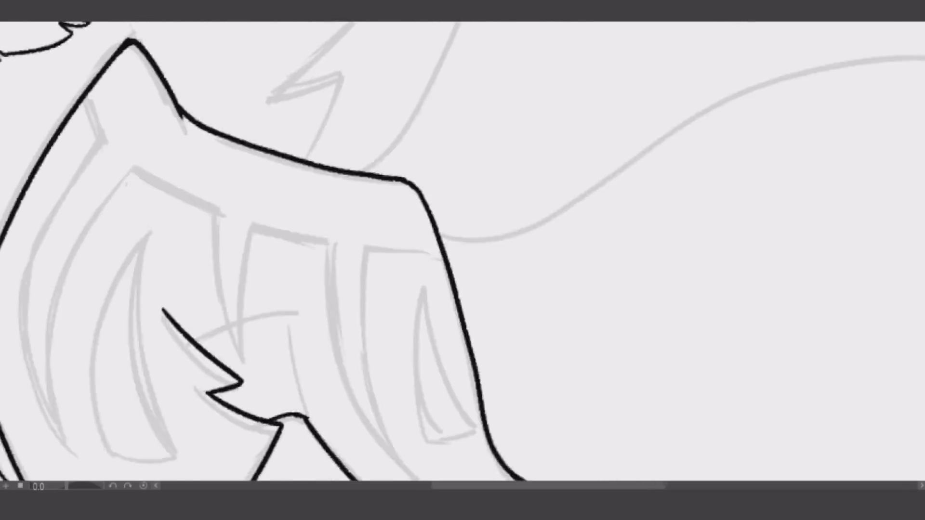
mouse_move(159, 105)
left_mouse_down()
mouse_move(375, 231)
mouse_move(294, 424)
left_mouse_up()
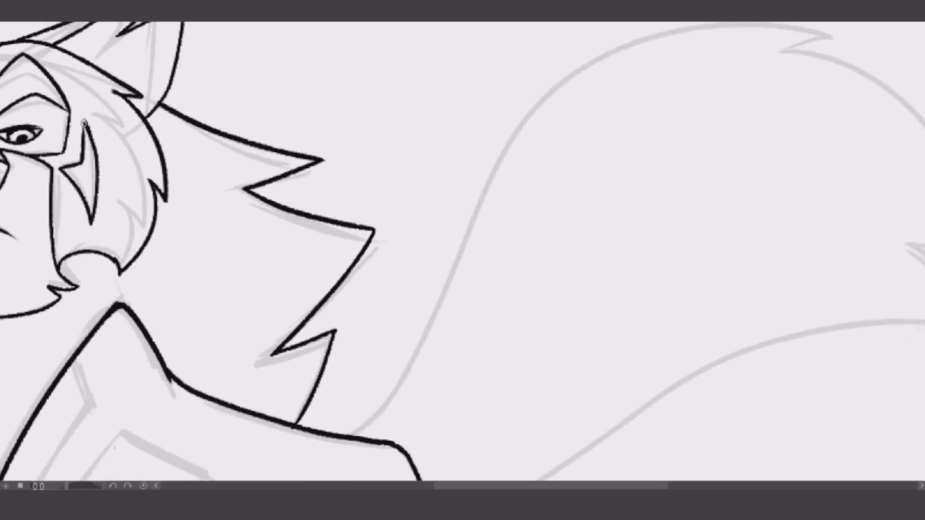
scroll(83, 124, "right", 5)
left_click_drag(156, 434, 623, 50)
left_click_drag(761, 110, 720, 332)
scroll(698, 241, "down", 4)
mouse_move(193, 393)
left_mouse_down()
mouse_move(309, 343)
mouse_move(675, 241)
mouse_move(703, 168)
left_mouse_up()
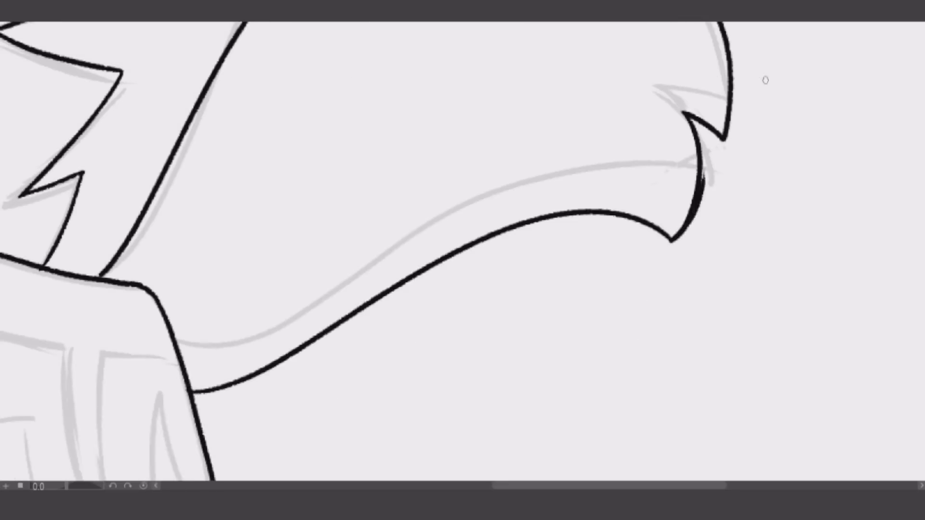
Ink the lower edge of the back marking from shoulder to rump and the long tapering stripe on the shoulder.
scroll(766, 80, "left", 5)
scroll(766, 80, "down", 5)
scroll(766, 80, "up", 2)
mouse_move(163, 131)
left_mouse_down()
mouse_move(412, 213)
mouse_move(485, 217)
left_mouse_up()
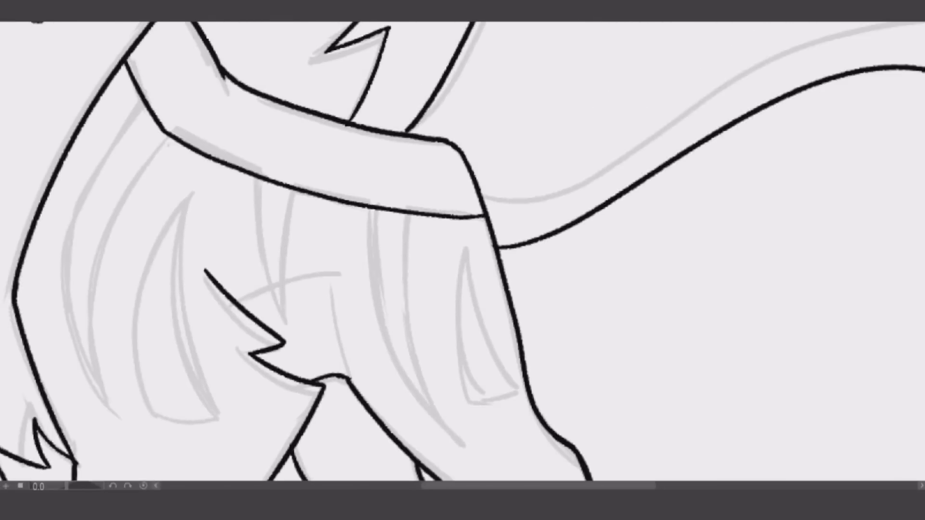
scroll(463, 255, "left", 4)
scroll(462, 255, "down", 1)
left_click_drag(308, 112, 247, 386)
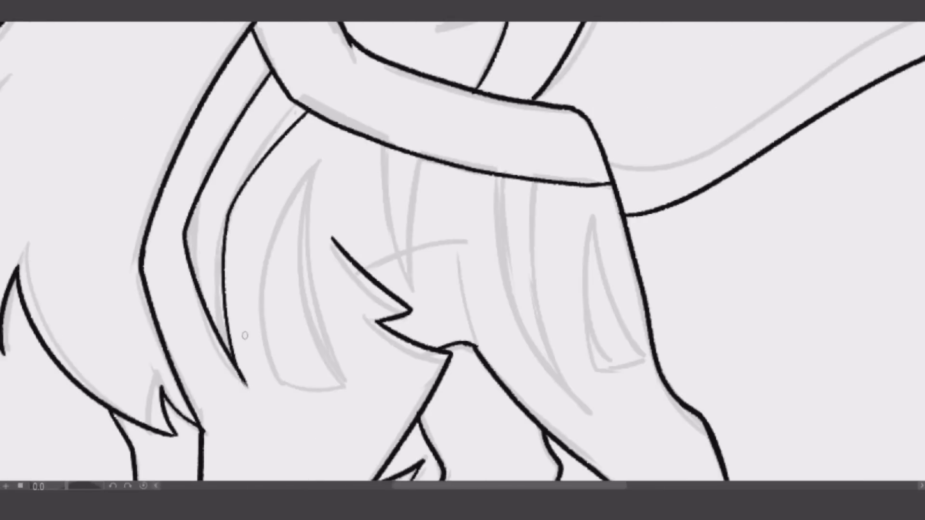
key("ctrl+z")
left_click_drag(309, 112, 248, 383)
Ink the long tapering stripe down the haunch and the short pointed stripe on the mid-flank.
left_click_drag(501, 179, 611, 426)
mouse_move(538, 180)
left_mouse_down()
mouse_move(583, 397)
mouse_move(541, 277)
mouse_move(595, 417)
left_mouse_up()
key("ctrl+z")
left_click_drag(386, 147, 420, 284)
left_click_drag(415, 159, 420, 284)
Ink the separate angular stripe on the shoulder, pointed at its upper end and blunt at its lower end.
left_click_drag(318, 147, 345, 385)
left_click_drag(315, 155, 345, 384)
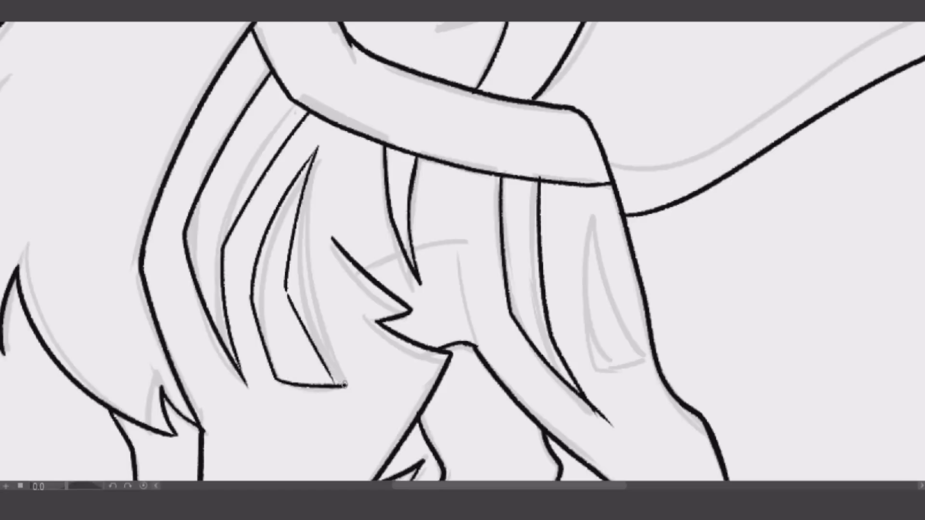
key("ctrl+z")
mouse_move(275, 377)
left_mouse_down()
mouse_move(343, 394)
mouse_move(287, 280)
mouse_move(313, 181)
left_mouse_up()
key("ctrl+z")
Ink the small, narrow triangular stripe near the rear edge of the thigh.
mouse_move(593, 367)
left_mouse_down()
mouse_move(612, 321)
mouse_move(589, 207)
left_mouse_up()
key("ctrl+z")
key("ctrl+z")
left_click_drag(592, 370, 589, 219)
left_click_drag(589, 219, 641, 366)
Ink the upper and rear edges of the belly patch between the elbow tufts and the hind leg.
left_click_drag(366, 267, 463, 241)
mouse_move(462, 241)
left_mouse_down()
mouse_move(488, 359)
mouse_move(477, 344)
left_mouse_up()
key("ctrl+z")
key("ctrl+z")
left_click_drag(366, 267, 453, 248)
key("ctrl+z")
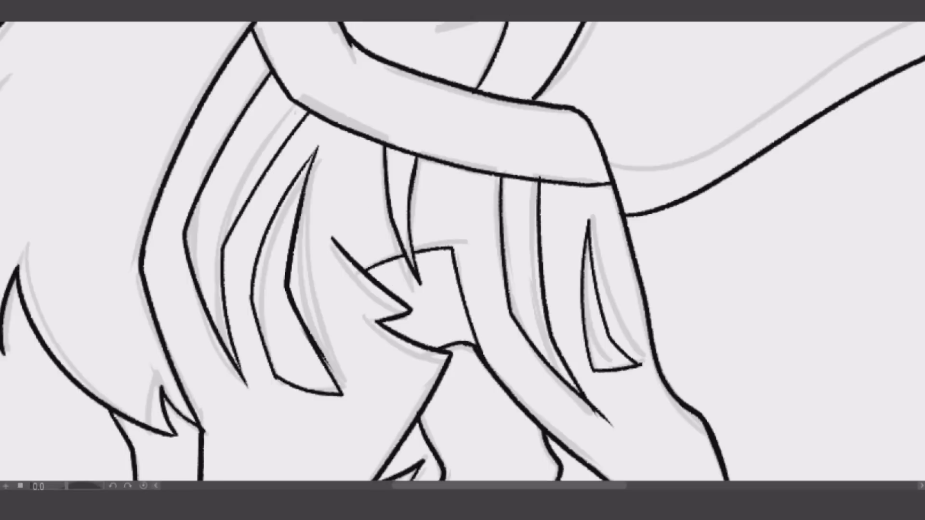
Erase the line segments crossing the stripes where they join the back marking, and hide the rough sketch.
left_click_drag(283, 76, 306, 109)
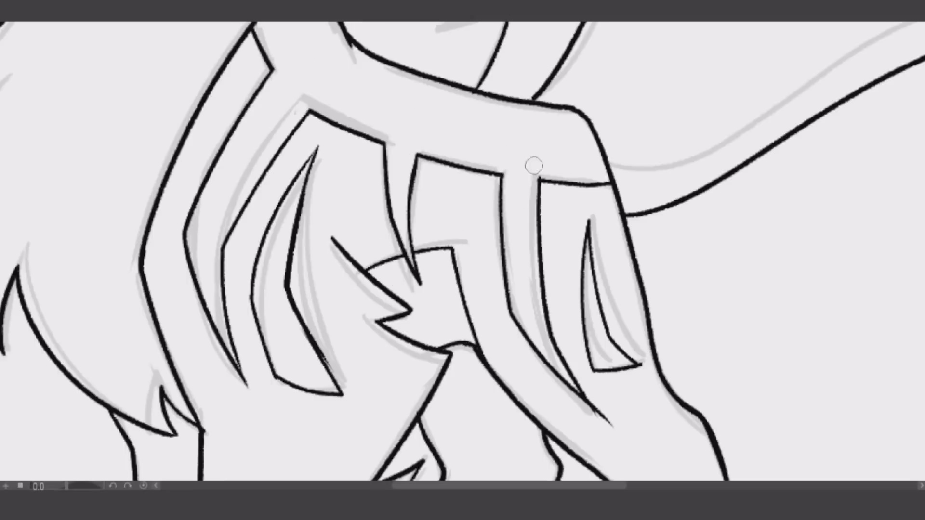
scroll(613, 237, "down", 5)
scroll(488, 251, "down", 2)
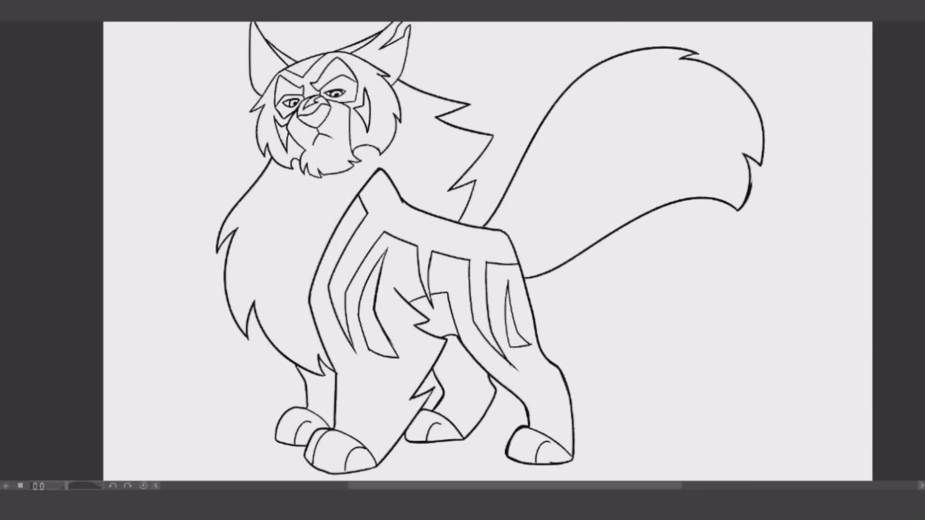
Select the creature's silhouette, fill it with reddish brown as the base colour, and deselect.
left_click(191, 111)
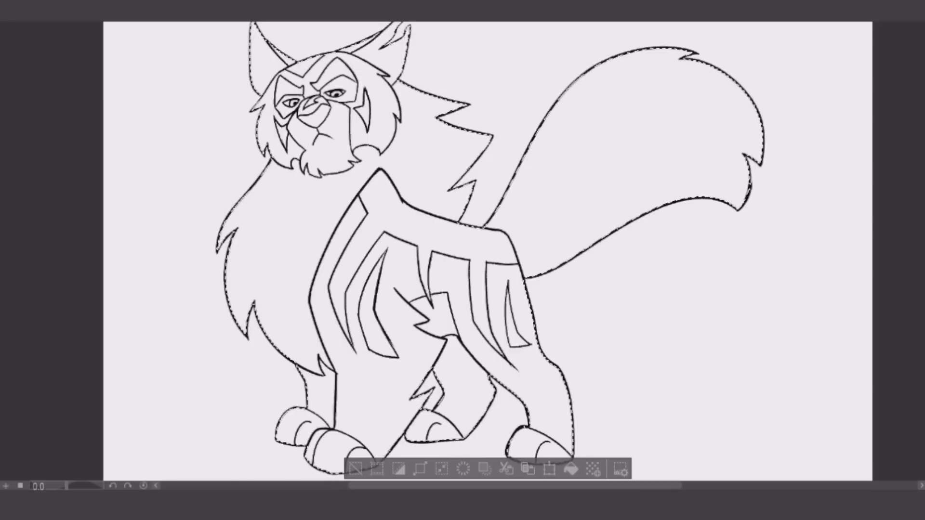
left_click(571, 468)
left_click(355, 468)
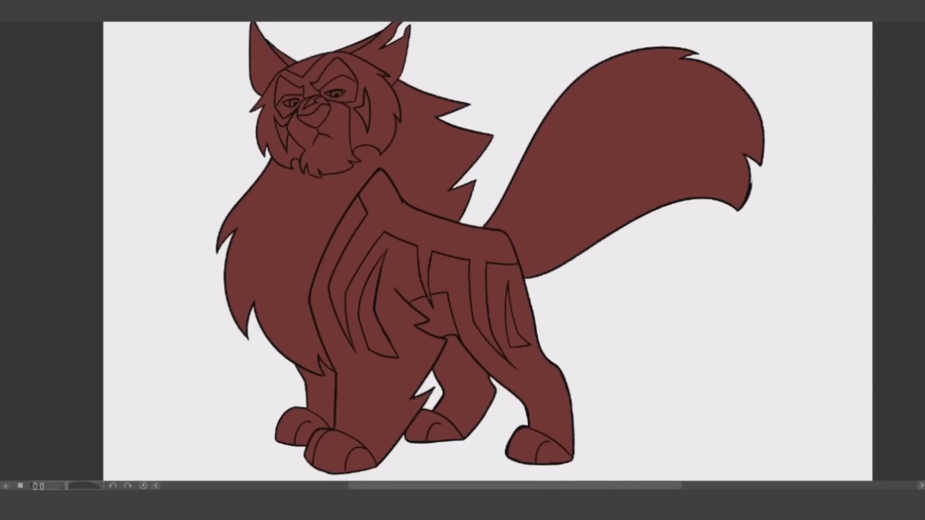
left_click(522, 329)
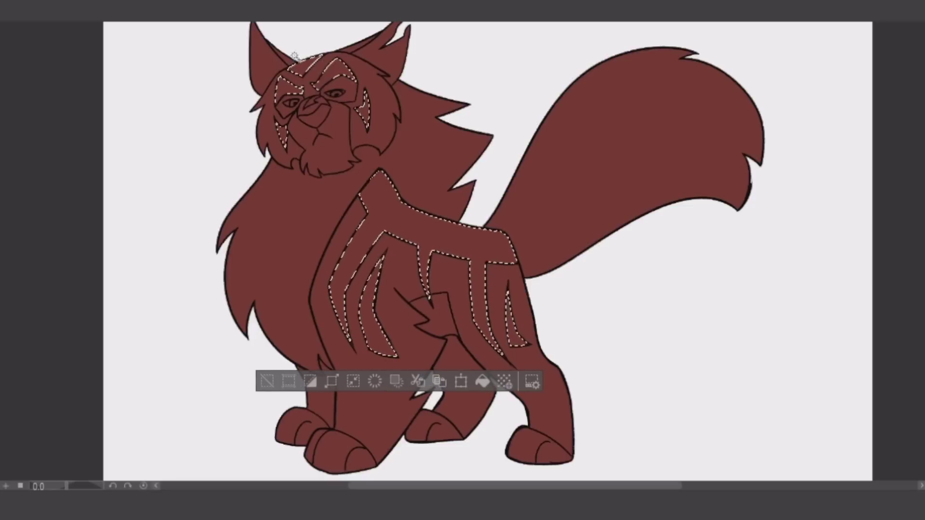
left_click(482, 383)
key("ctrl+z")
key("ctrl+z")
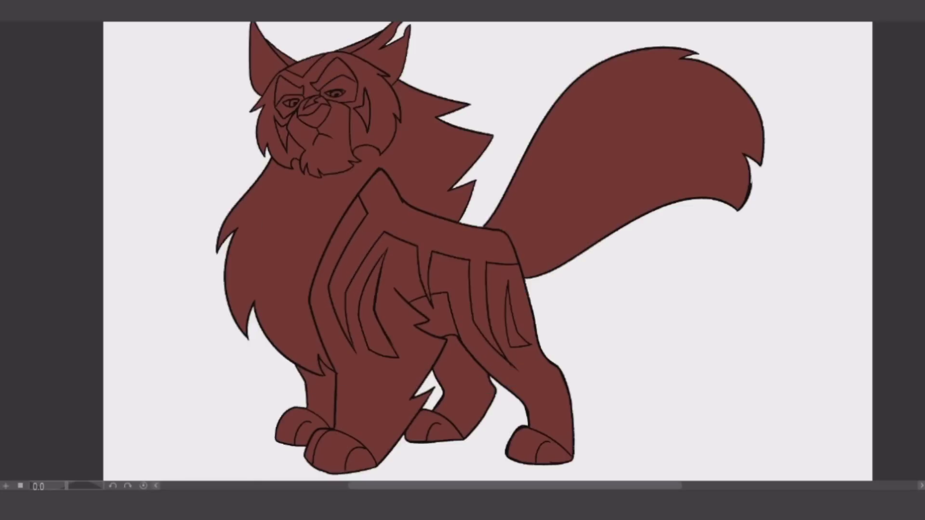
Fill the body stripes, back marking, dark face markings, ear backs and tail with dark purple, and deselect.
key("ctrl+z")
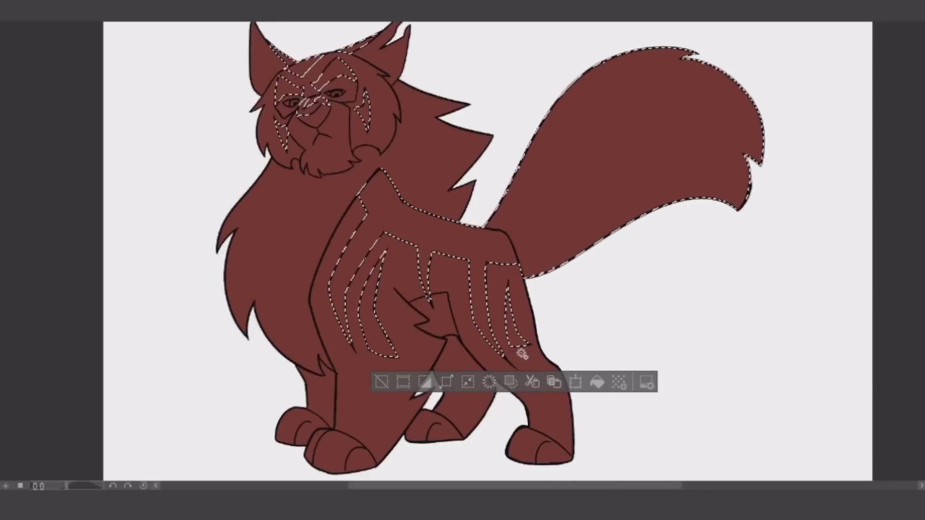
key("alt+BackSpace")
key("ctrl+d")
Fill the muzzle, eye patches, mane, belly patch and paws with cream, and deselect.
left_click(294, 164)
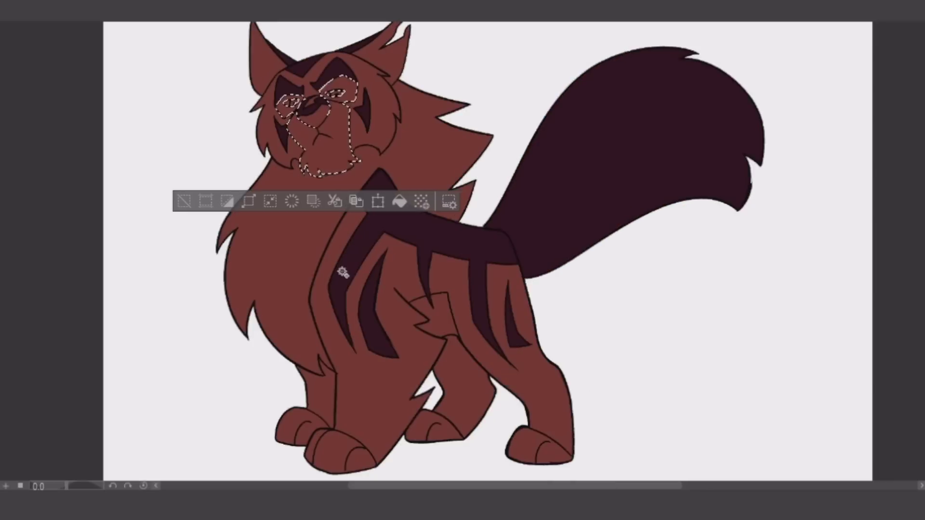
key("alt+BackSpace")
key("ctrl+d")
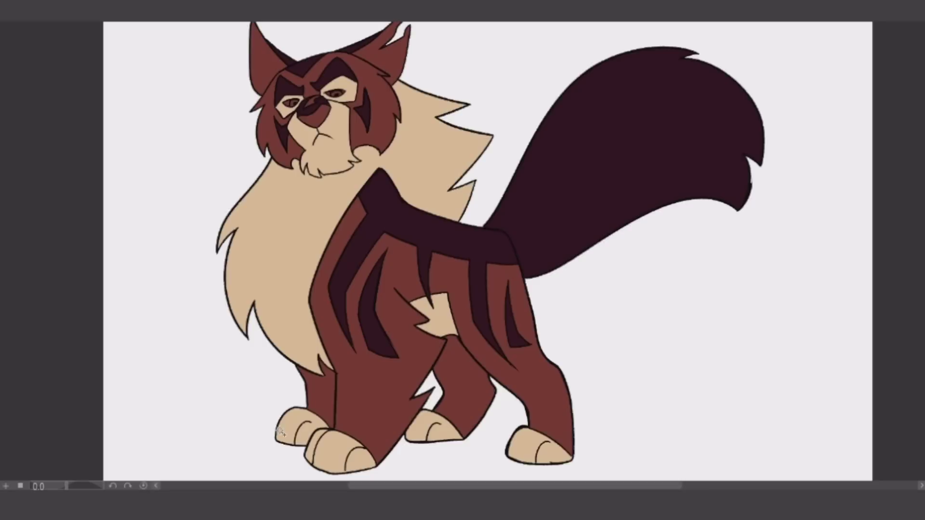
Fill both eyes with white.
left_click(289, 104)
key("ctrl+d")
scroll(329, 72, "up", 5)
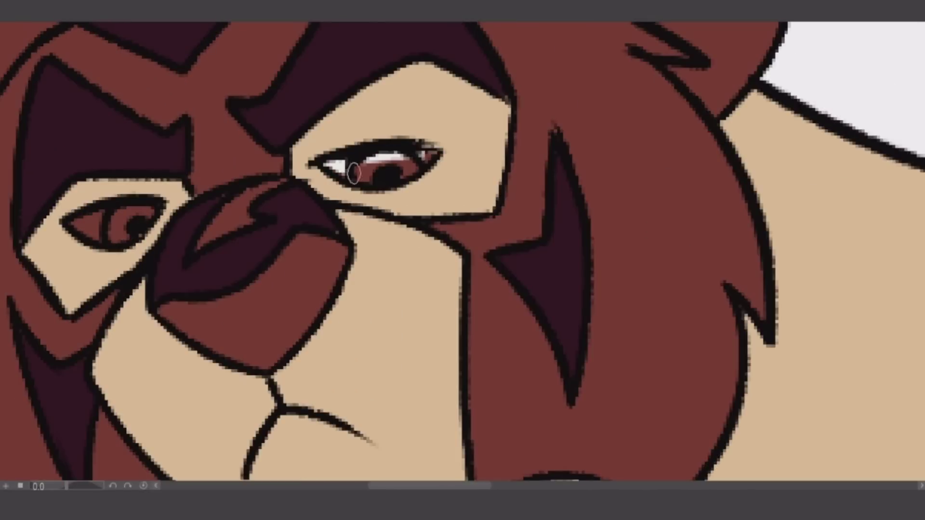
left_click(338, 167)
left_click(87, 226)
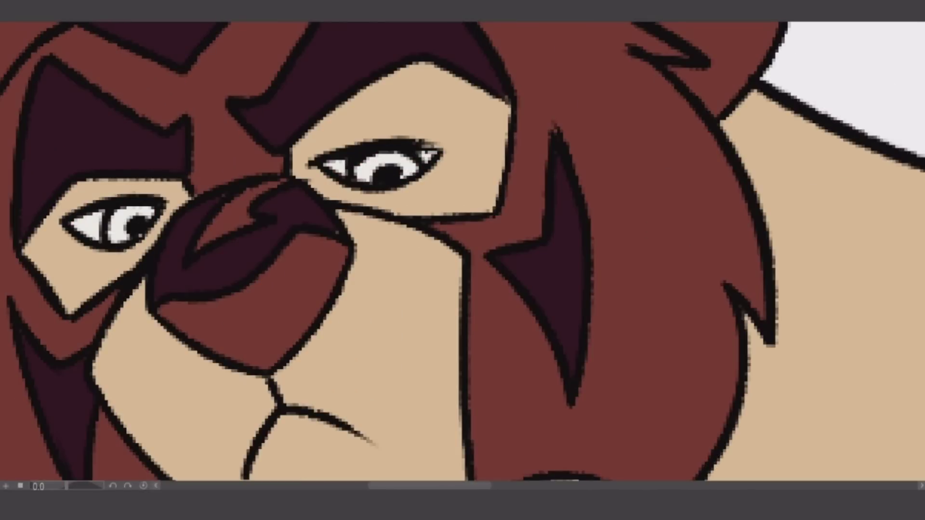
Fill the inner ears and the small marking on the nose bridge with dusty pink, and deselect.
scroll(245, 238, "down", 5)
key("alt+Delete")
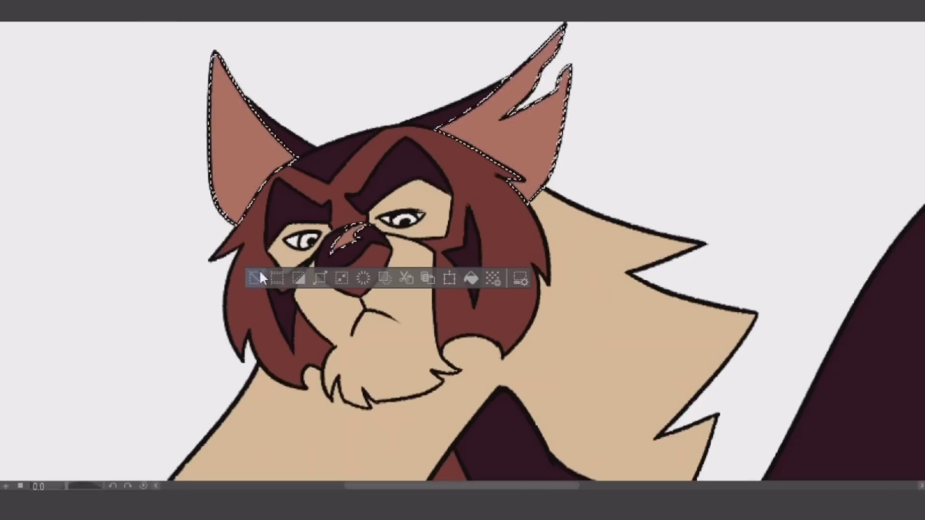
key("ctrl+d")
Fill the irises with amber brown and the nose with dusty pink, undoing the lightening of the line art.
key("alt+Delete")
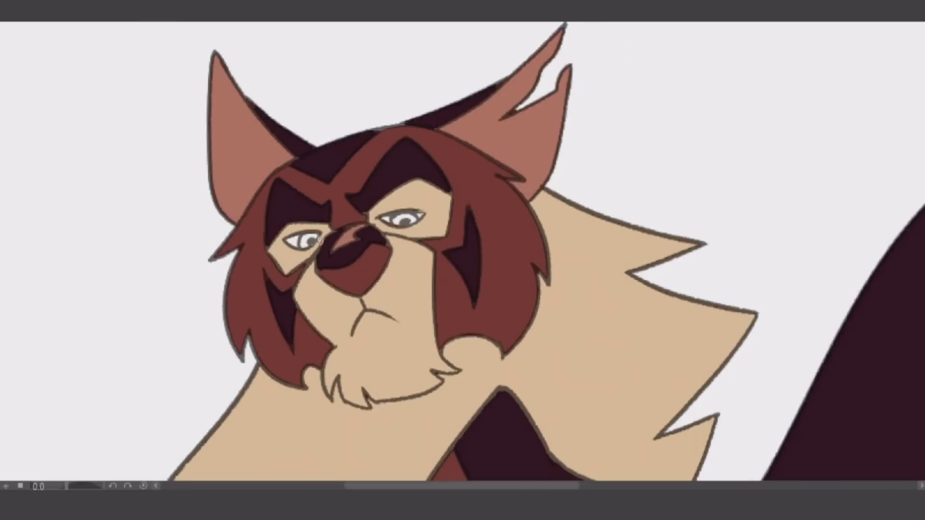
key("ctrl+z")
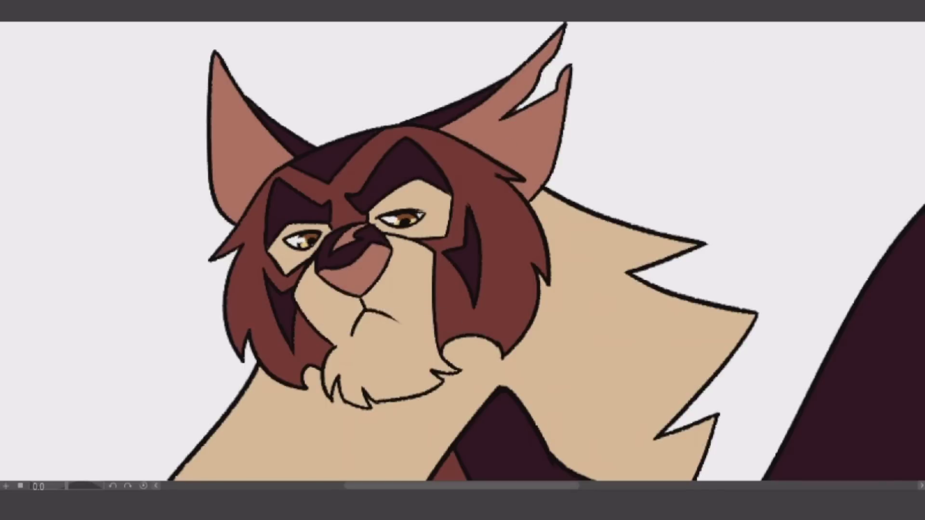
Hide the flat colours to leave only the line art of the body and tail on the canvas.
key("ctrl+0")
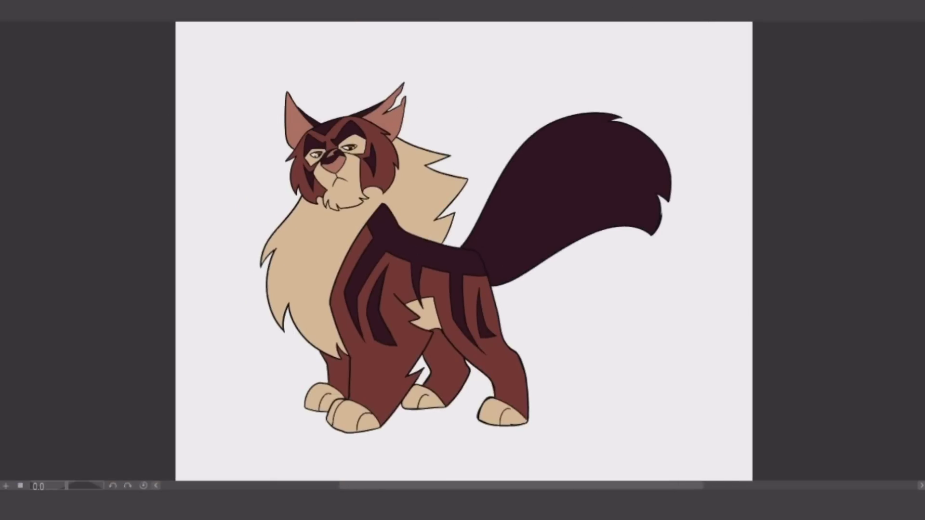
key("ctrl+plus")
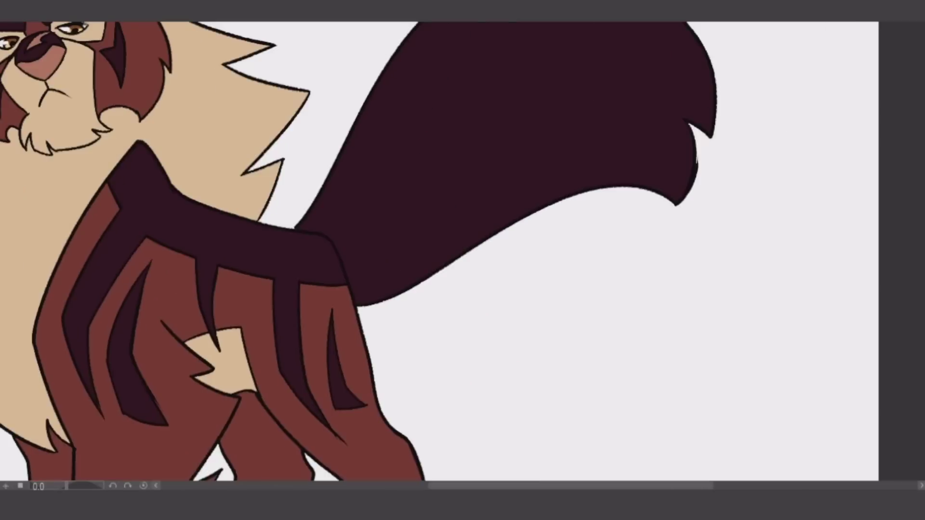
left_click_drag(320, 218, 257, 341)
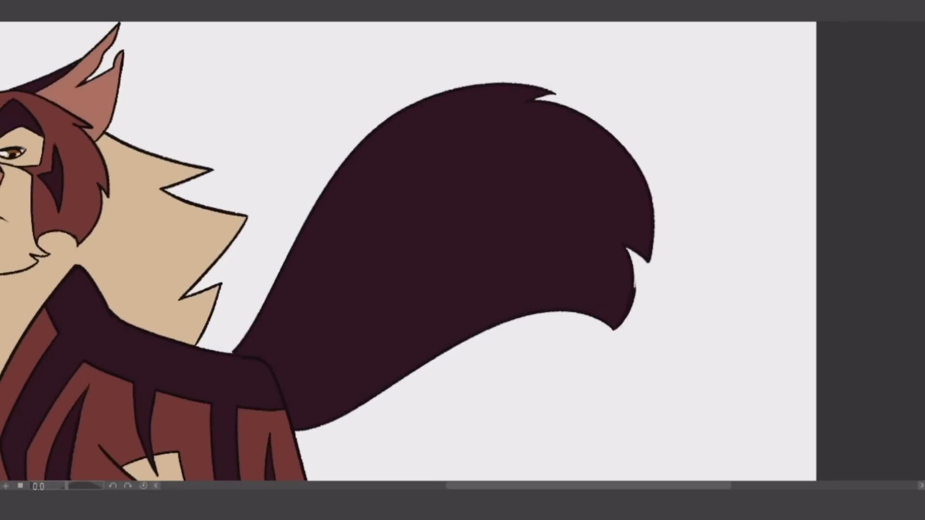
scroll(409, 250, "down", 5)
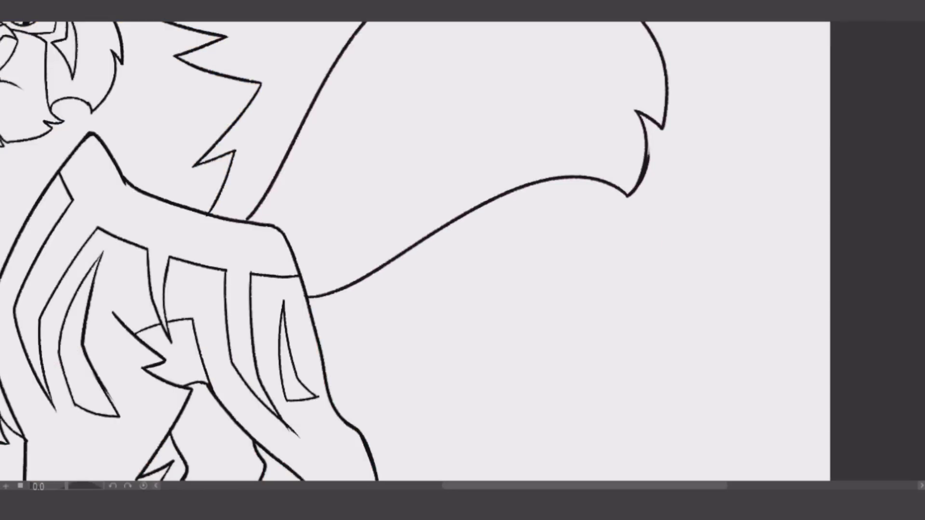
key("ctrl+minus")
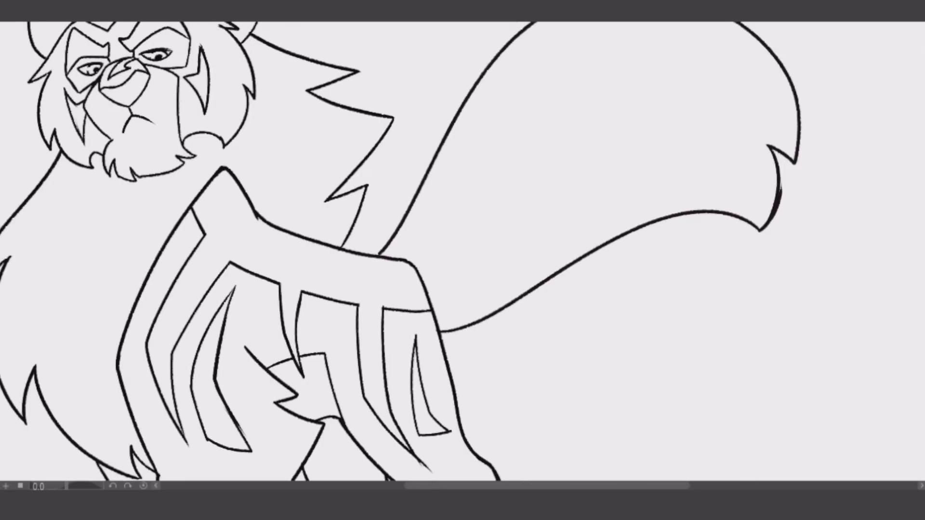
Show the flat colours again and recolour the outline of the rump and outer hind leg dark red.
key("ctrl+0")
key("p")
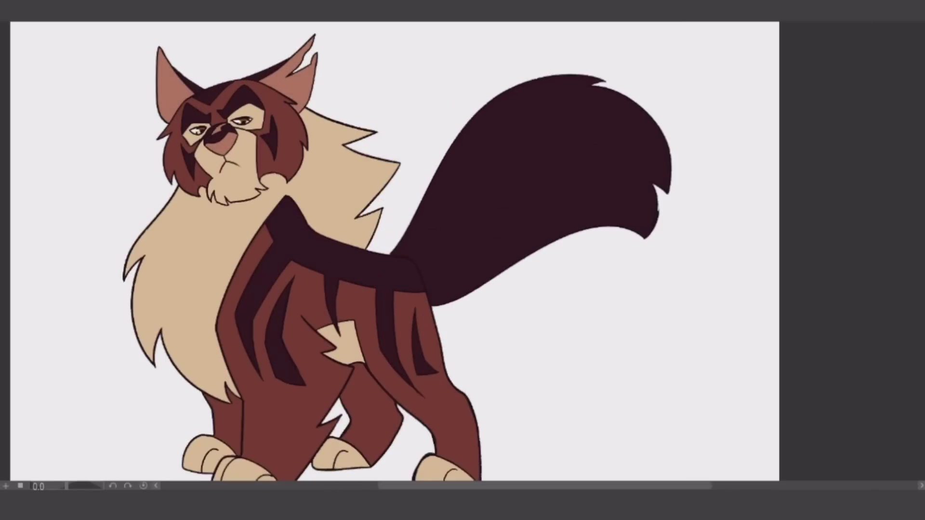
key("ctrl+plus")
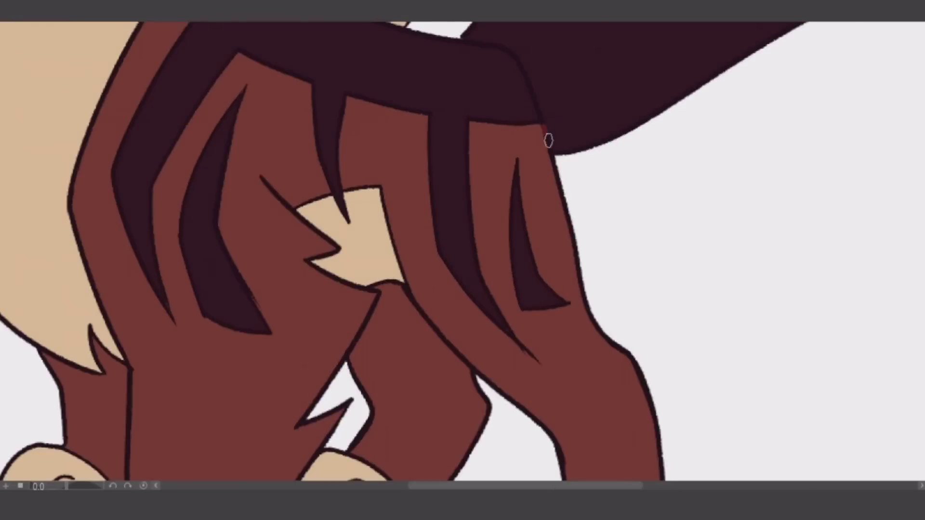
left_click_drag(548, 141, 616, 341)
key("ctrl+minus")
left_click_drag(554, 60, 581, 289)
key("ctrl+plus")
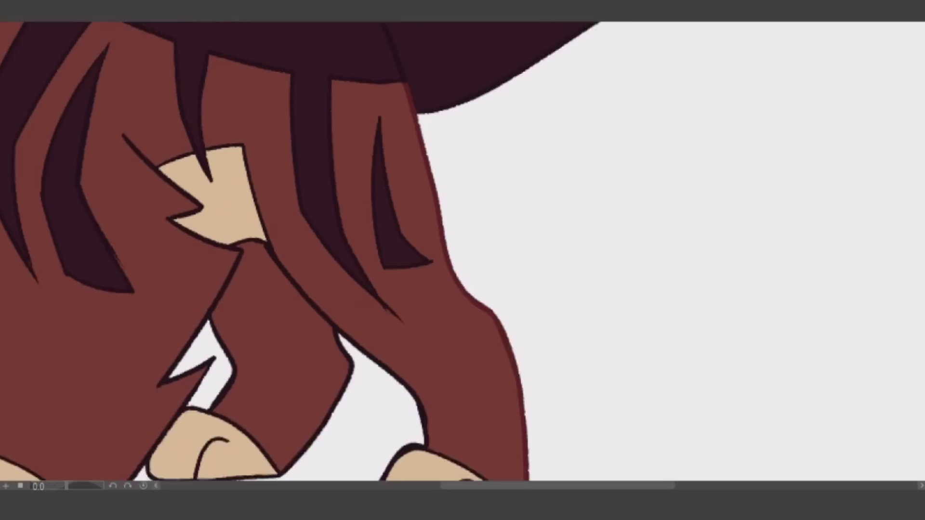
Recolour the outlines of the elbow fur, inner hind legs and front legs dark red.
scroll(462, 250, "up", 1)
left_click_drag(122, 155, 197, 224)
mouse_move(240, 273)
left_mouse_down()
mouse_move(159, 394)
mouse_move(215, 378)
left_mouse_up()
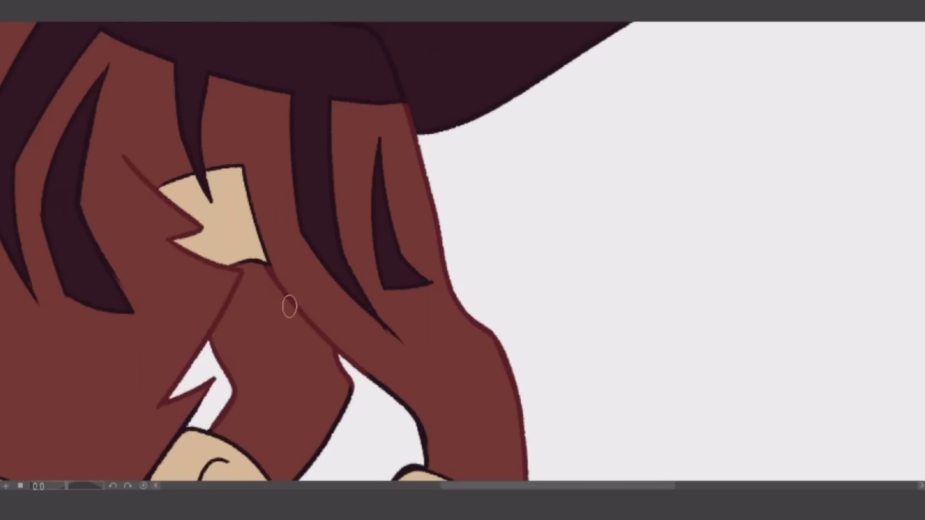
scroll(267, 78, "down", 5)
left_click_drag(81, 222, 87, 91)
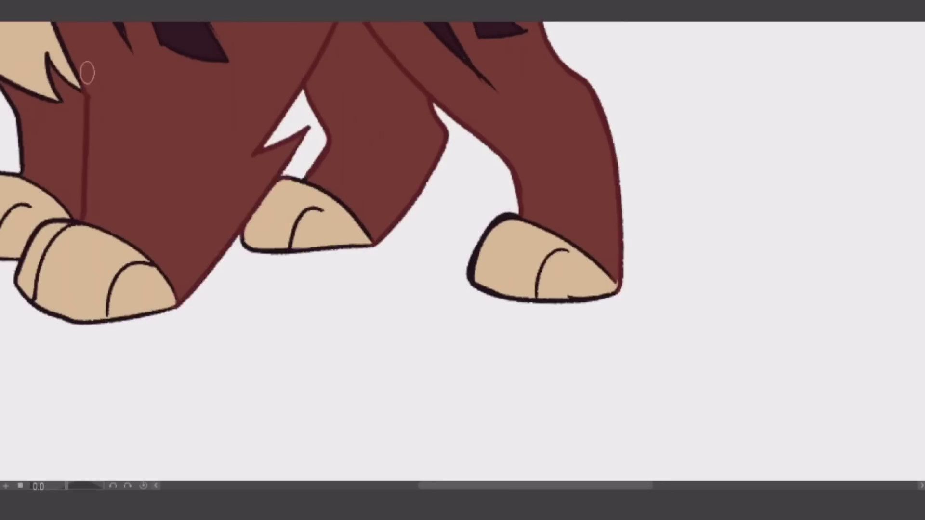
Recolour the outlines of the head and cheek fur dark red, undoing the last two strokes.
scroll(278, 203, "up", 5)
key("ctrl+plus")
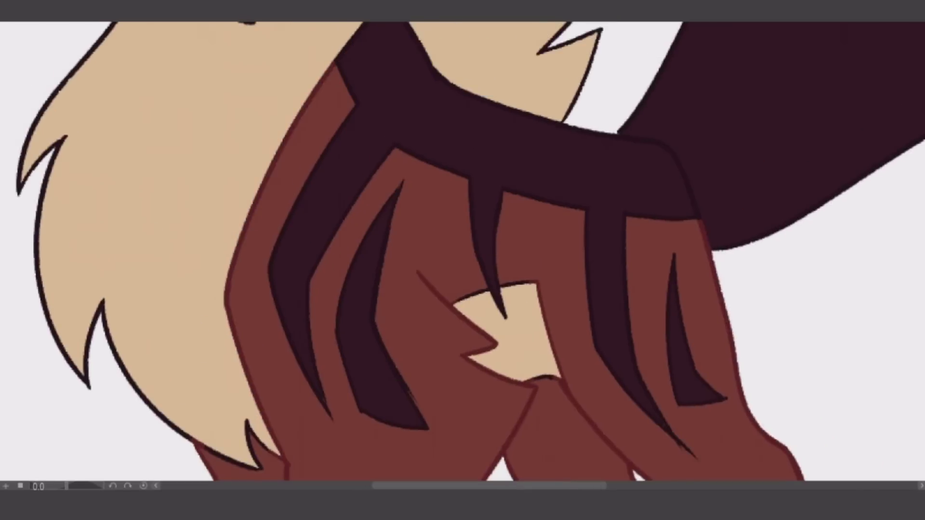
key("ctrl+minus")
key("ctrl+minus")
mouse_move(367, 145)
left_mouse_down()
mouse_move(313, 226)
mouse_move(375, 347)
mouse_move(409, 352)
left_mouse_up()
mouse_move(534, 303)
left_mouse_down()
mouse_move(596, 321)
mouse_move(599, 124)
left_mouse_up()
key("ctrl+z")
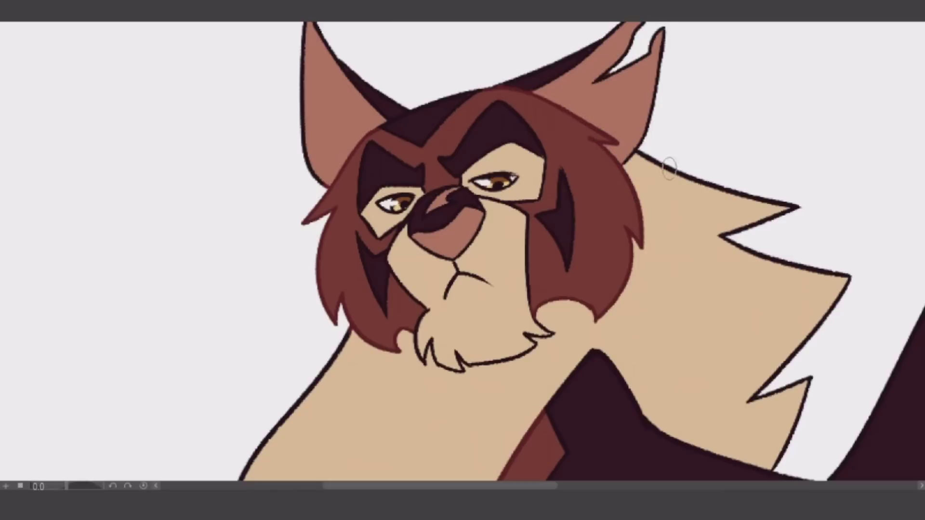
key("ctrl+z")
Recolour the mouth line and the whole mane outline tan brown on both sides of the body.
scroll(460, 150, "down", 5)
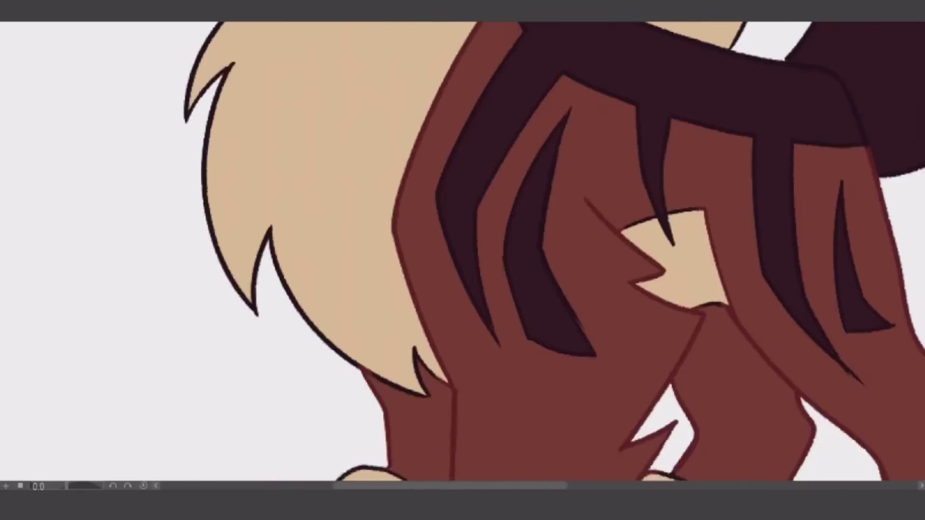
scroll(460, 149, "up", 4)
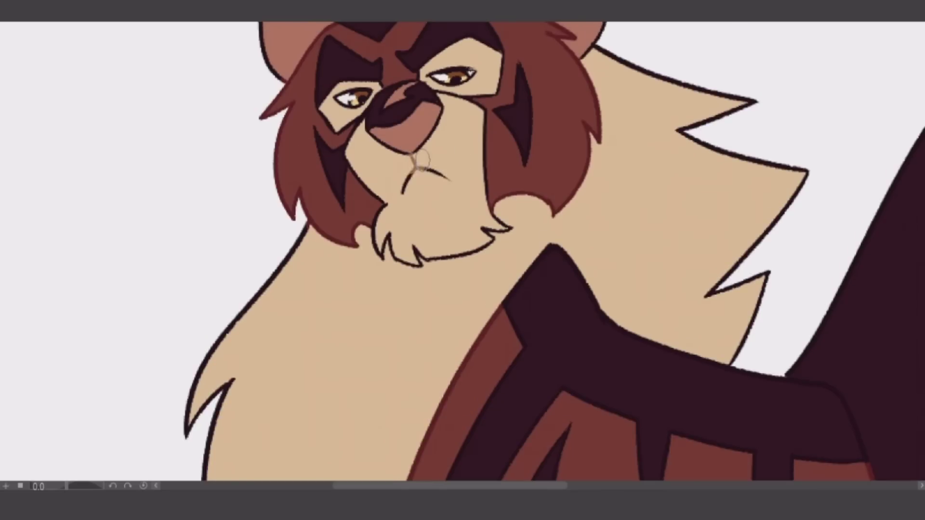
mouse_move(611, 46)
left_mouse_down()
mouse_move(791, 166)
mouse_move(756, 362)
left_mouse_up()
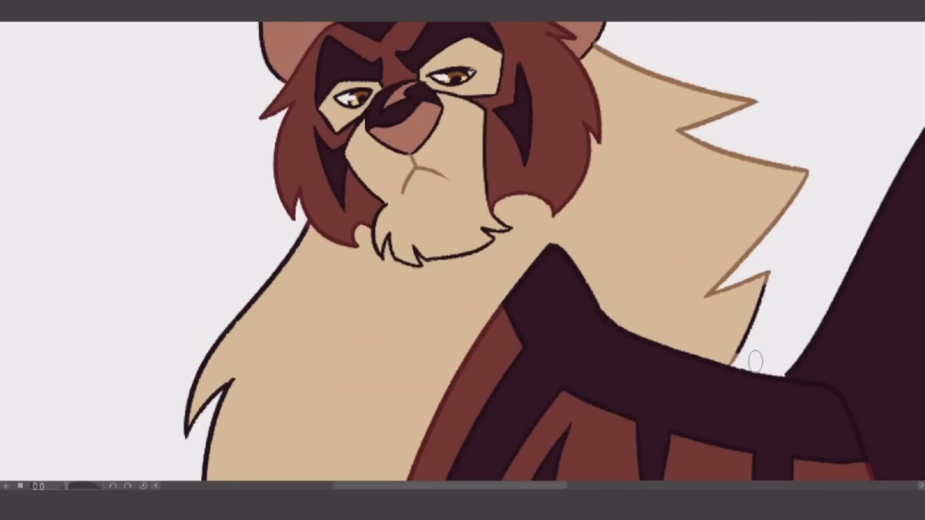
mouse_move(304, 228)
left_mouse_down()
mouse_move(251, 364)
mouse_move(233, 279)
left_mouse_up()
scroll(251, 365, "down", 5)
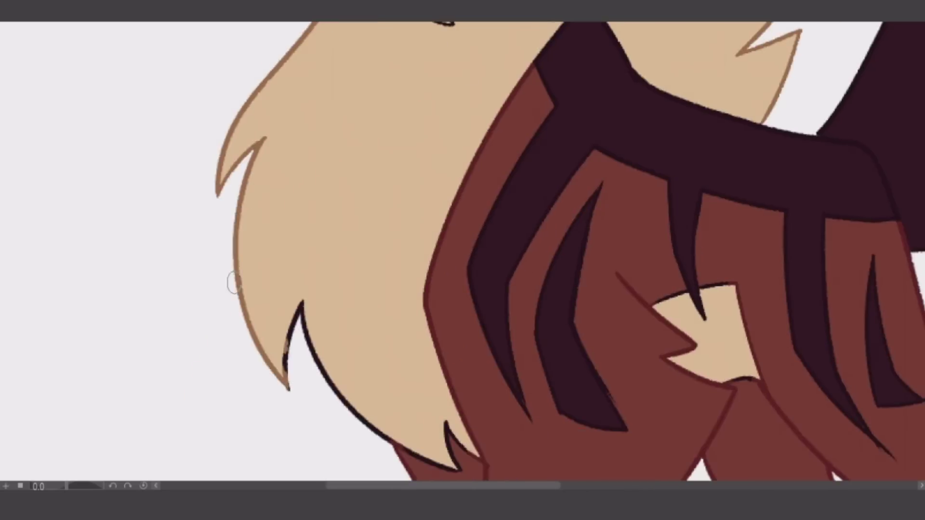
scroll(293, 136, "down", 3)
mouse_move(292, 136)
left_mouse_down()
mouse_move(458, 314)
mouse_move(350, 247)
left_mouse_up()
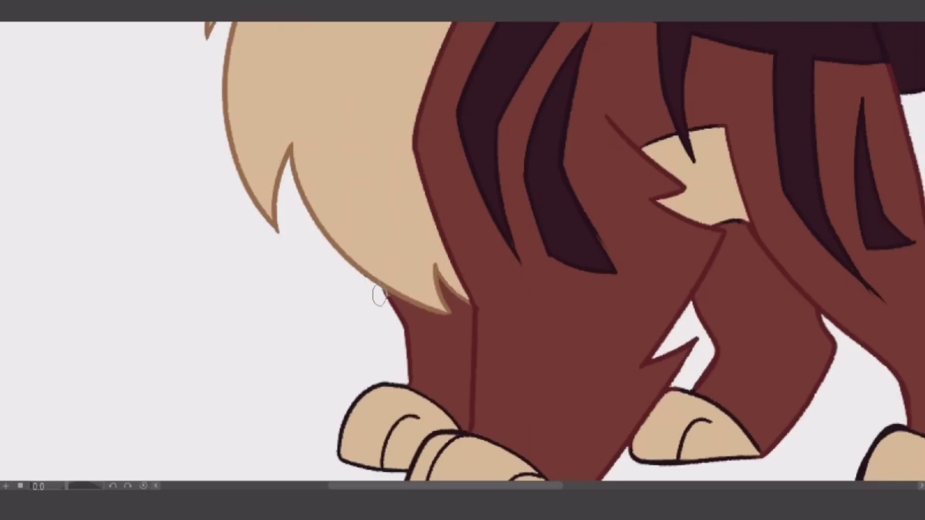
Recolour the outlines and toe lines of all four paws tan brown.
scroll(518, 304, "down", 4)
scroll(518, 304, "right", 3)
mouse_move(519, 303)
left_mouse_down()
mouse_move(496, 302)
mouse_move(551, 236)
left_mouse_up()
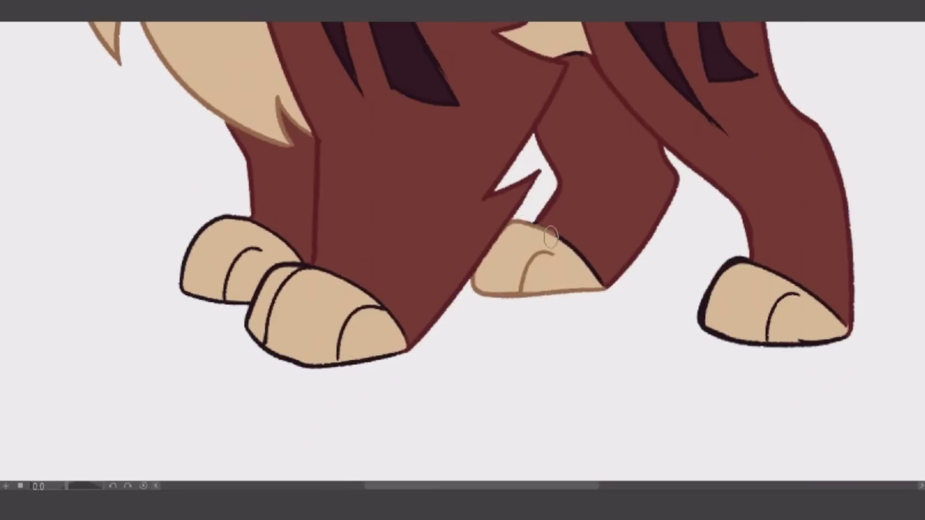
mouse_move(231, 217)
left_mouse_down()
mouse_move(183, 291)
mouse_move(404, 345)
mouse_move(338, 354)
left_mouse_up()
left_click_drag(300, 261, 233, 216)
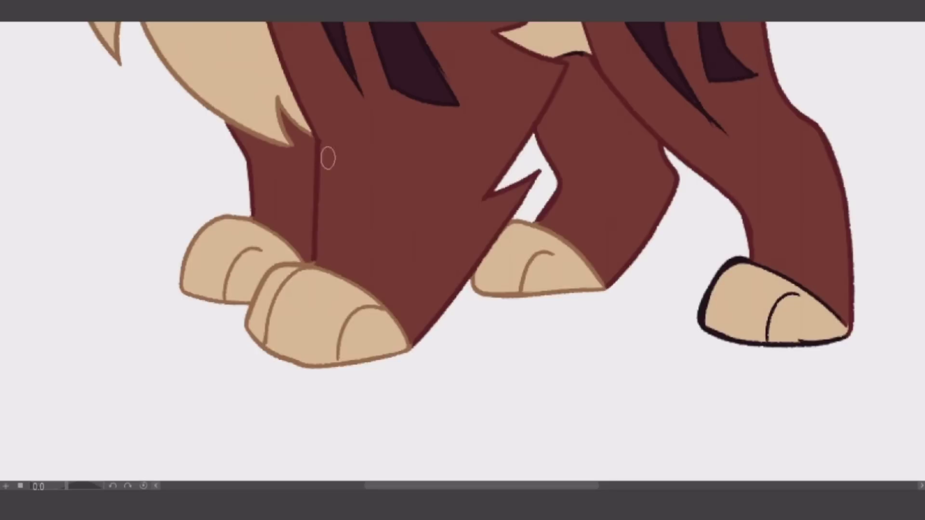
mouse_move(729, 260)
left_mouse_down()
mouse_move(833, 337)
mouse_move(742, 262)
left_mouse_up()
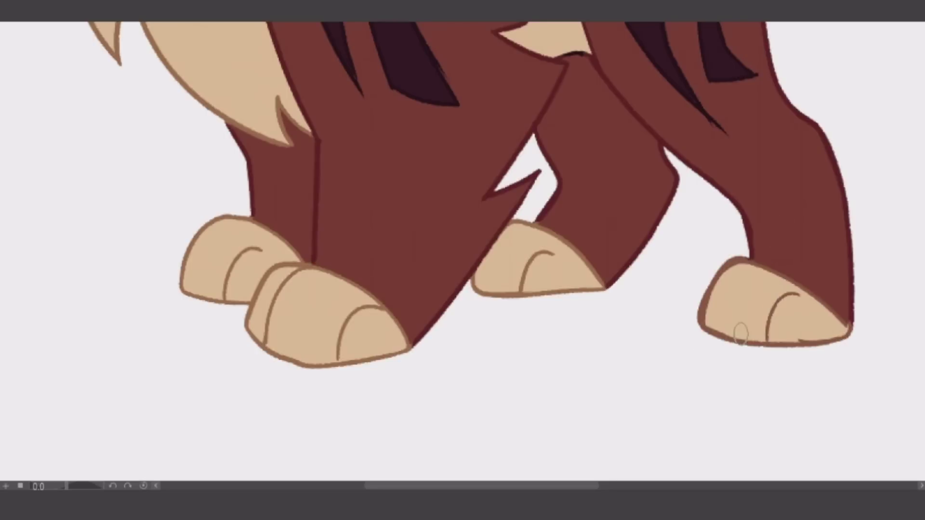
Recolour the outline of the cream belly patch between the legs tan brown.
scroll(422, 114, "up", 3)
scroll(422, 114, "right", 2)
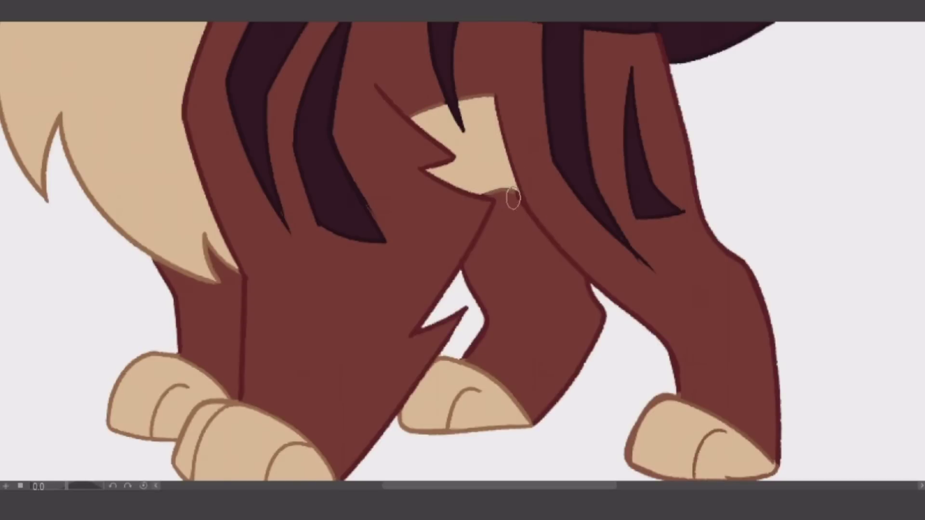
left_click_drag(519, 198, 489, 185)
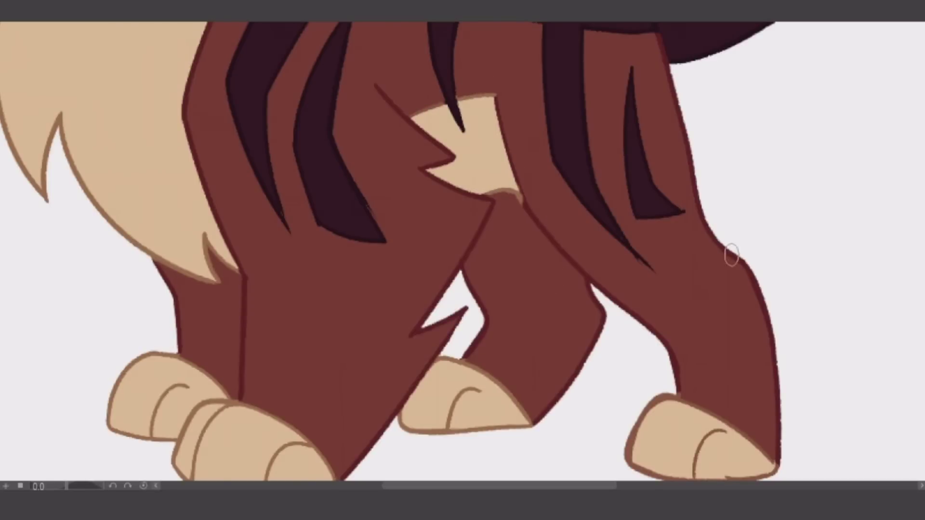
scroll(547, 330, "right", 5)
scroll(328, 123, "left", 2)
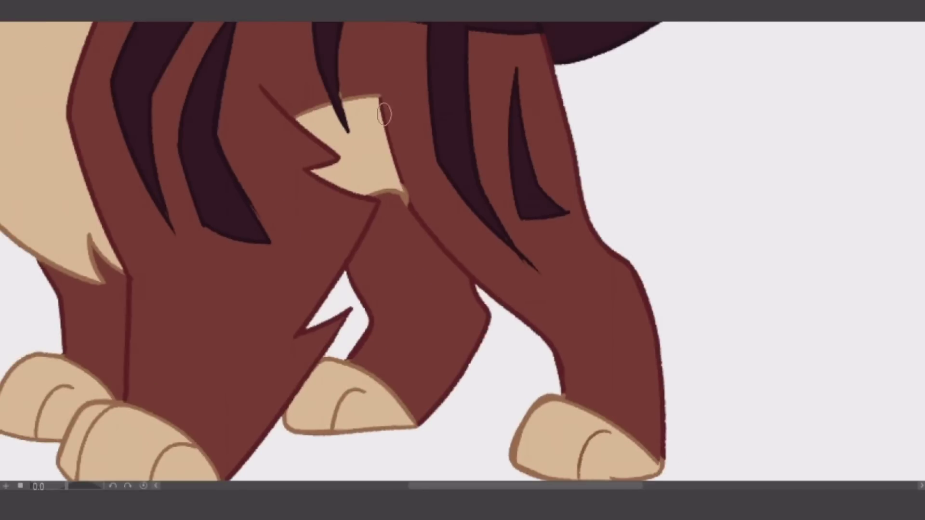
left_click_drag(404, 191, 398, 213)
Recolour the outlines of the chin fur, muzzle and cream eye patches tan brown.
scroll(323, 50, "up", 10)
mouse_move(315, 230)
left_mouse_down()
mouse_move(328, 250)
mouse_move(438, 238)
left_mouse_up()
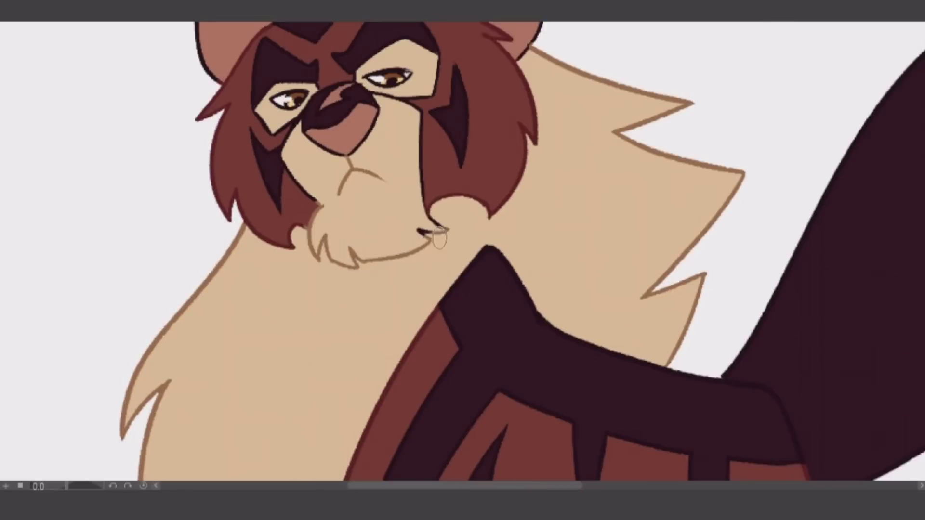
mouse_move(383, 94)
left_mouse_down()
mouse_move(427, 226)
mouse_move(415, 251)
left_mouse_up()
left_click_drag(195, 140, 268, 242)
left_click_drag(351, 267, 298, 329)
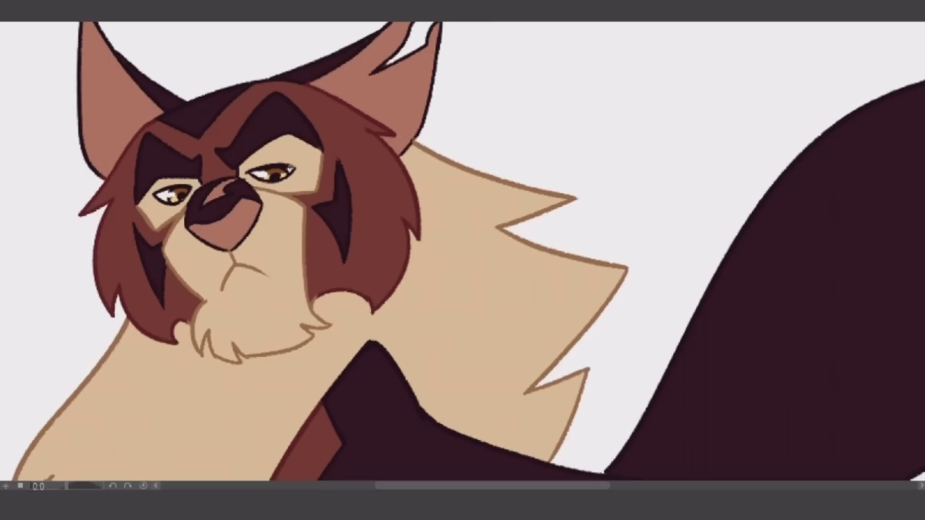
Recolour the outlines of both inner ears and the nose in a darker dusty rose.
left_click_drag(367, 77, 324, 126)
left_click_drag(48, 73, 41, 212)
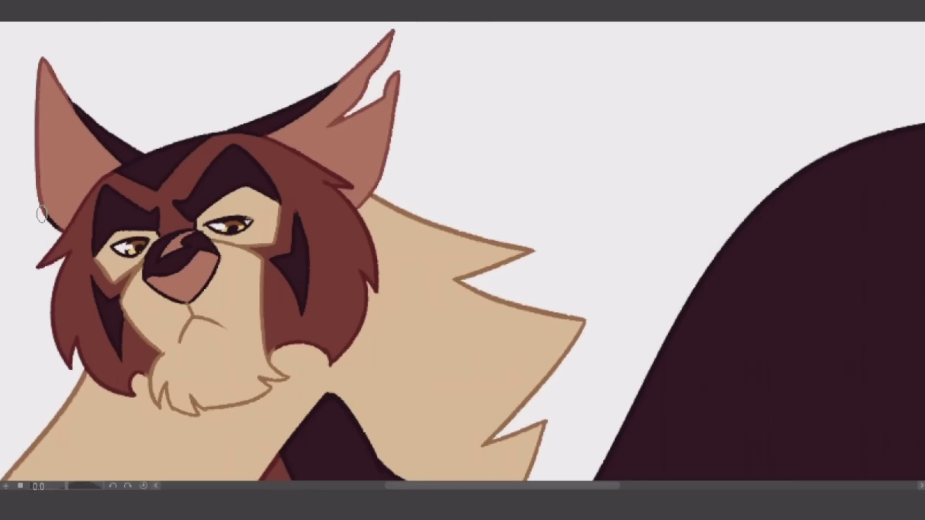
left_click_drag(189, 235, 159, 260)
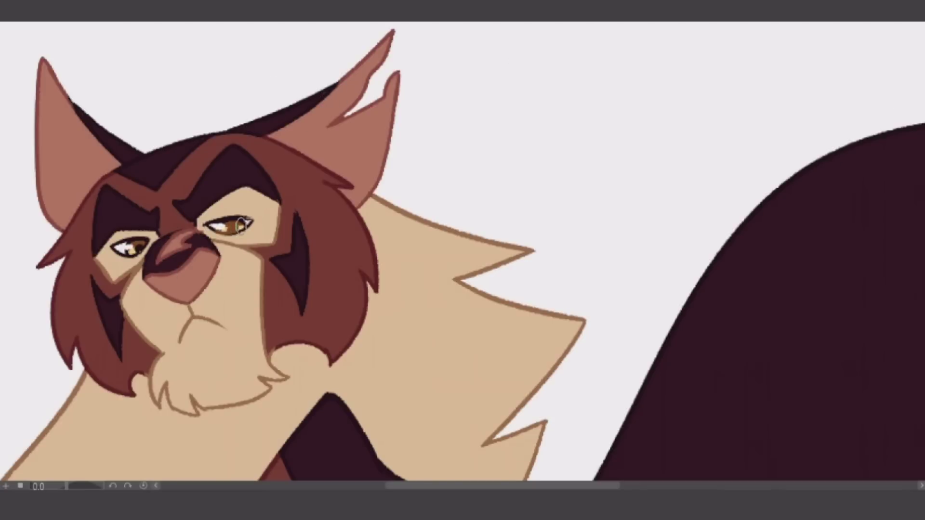
scroll(243, 223, "down", 5)
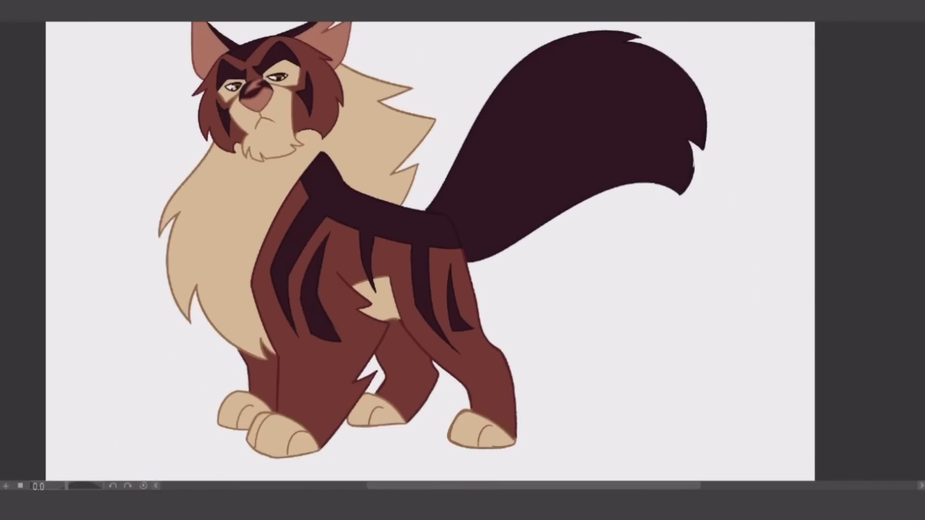
Sketch a new pose's ground line, head circle and torso over the faded character, moving the selected upper sketch slightly up.
scroll(445, 274, "down", 3)
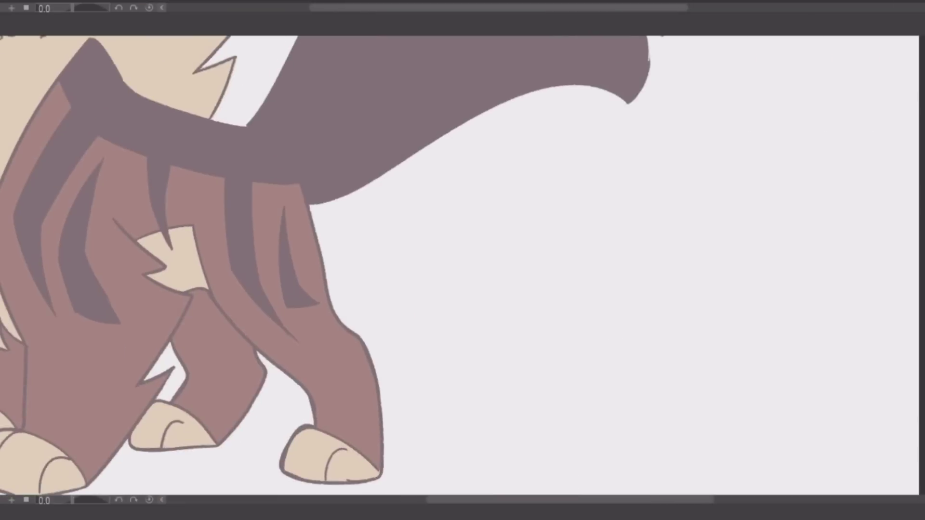
key("ctrl+0")
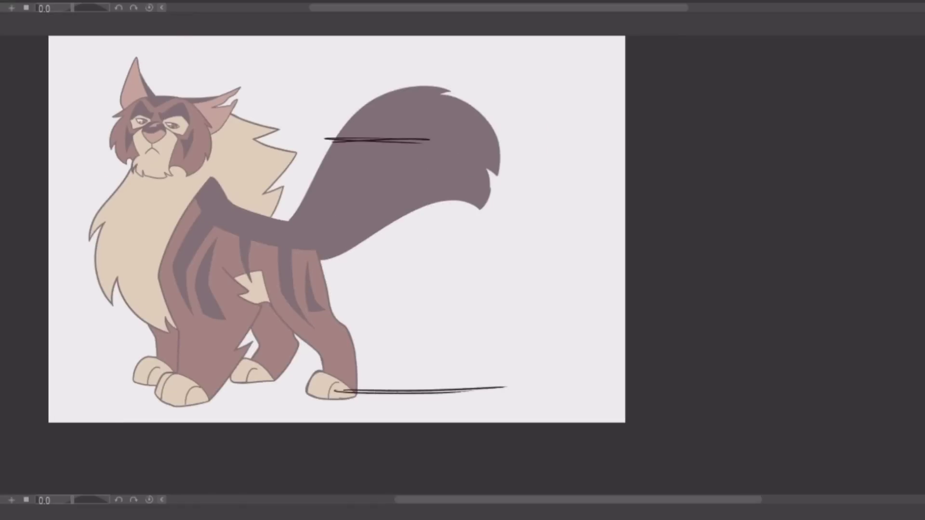
left_click_drag(221, 284, 409, 322)
left_click_drag(202, 183, 208, 192)
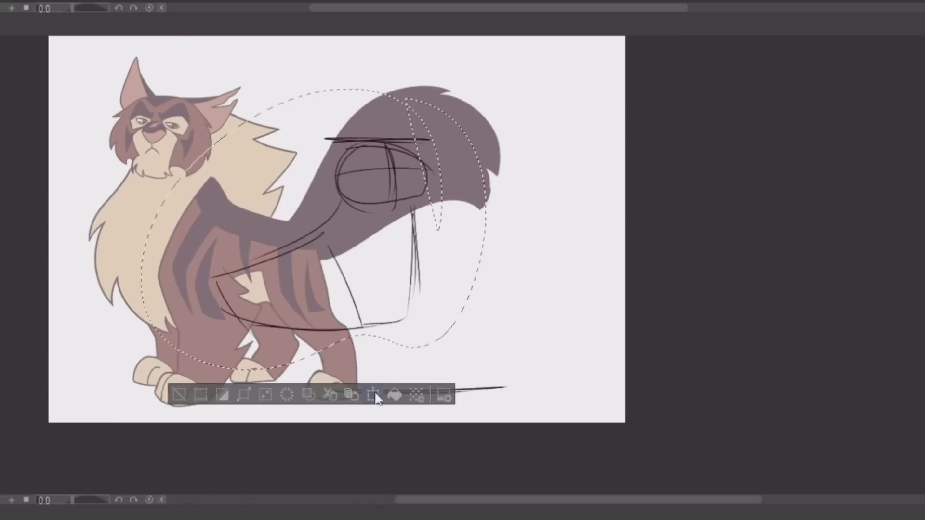
left_click_drag(337, 217, 337, 198)
key("ctrl+d")
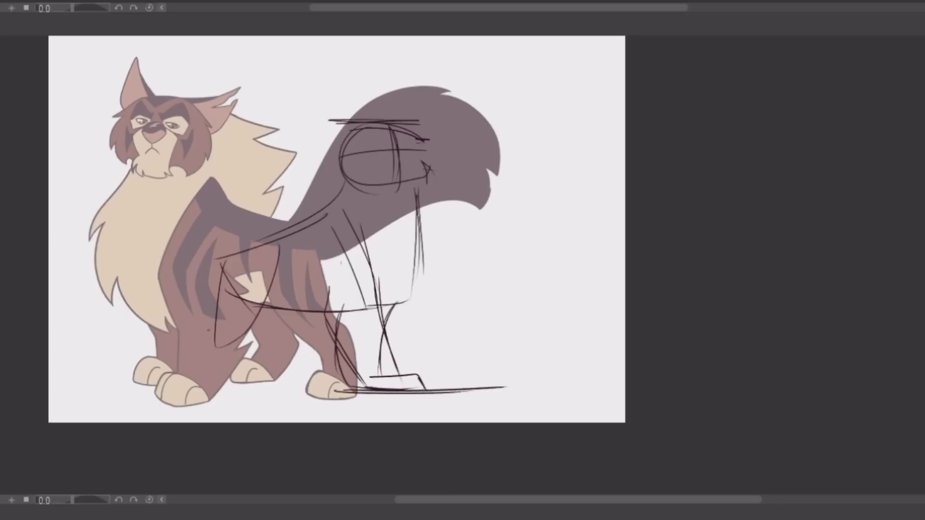
Sketch the front and hind legs with paws down to the ground line, and shift the whole sketch to the right.
left_click_drag(217, 337, 226, 385)
left_click_drag(284, 250, 269, 381)
left_click_drag(381, 159, 457, 163)
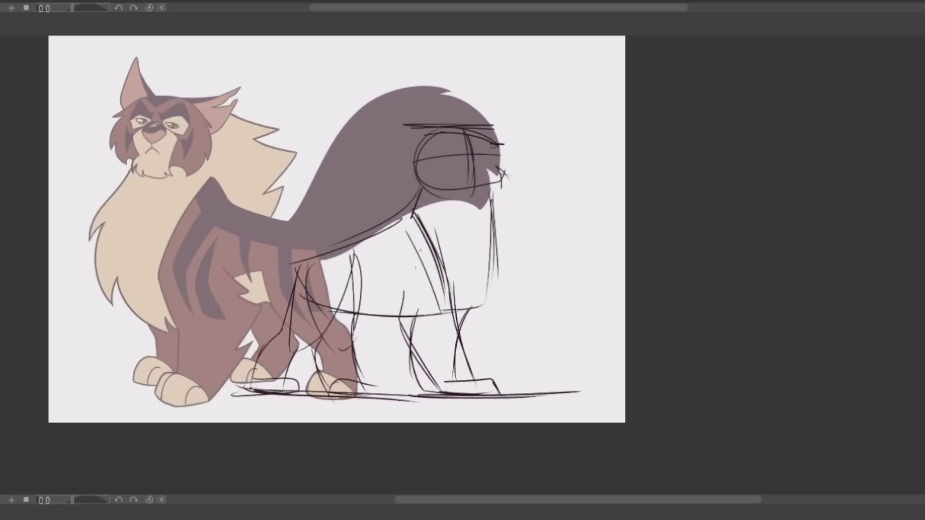
Sketch a long drooping tail, the ears and the muzzle, hide the faded character and lighten the sketch to grey.
left_click_drag(318, 260, 145, 380)
left_click_drag(192, 289, 125, 376)
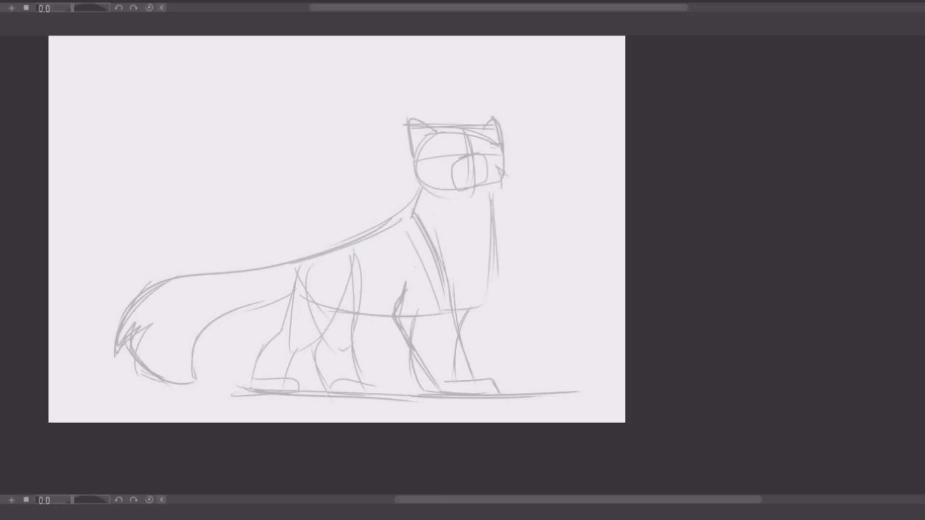
left_click_drag(417, 256, 339, 259)
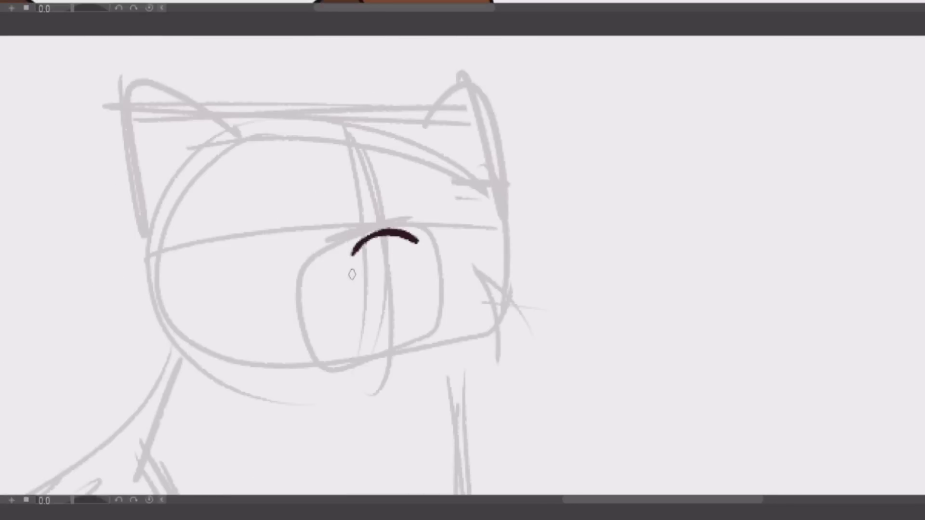
Draw the nose, muzzle contours and smiling mouth in dark line over the grey head sketch.
left_click_drag(354, 270, 429, 264)
left_click_drag(364, 224, 409, 226)
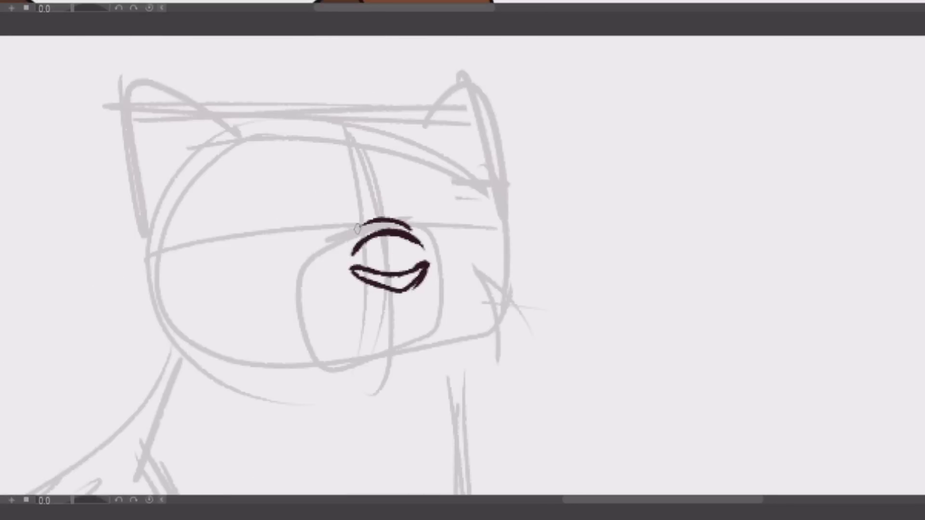
left_click_drag(354, 248, 279, 283)
left_click_drag(282, 289, 395, 301)
left_click_drag(426, 248, 469, 272)
left_click_drag(250, 286, 400, 301)
left_click_drag(485, 265, 458, 306)
left_click_drag(457, 306, 422, 303)
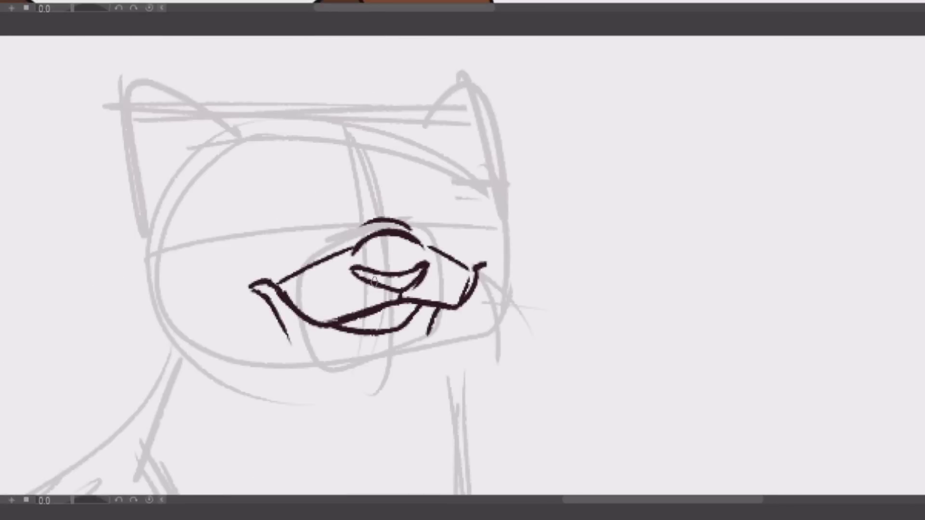
Undo the last jaw stroke, redraw the chin below the mouth and add two lines for the nose bridge.
key("ctrl+z")
mouse_move(291, 309)
left_mouse_down()
mouse_move(434, 308)
mouse_move(406, 321)
left_mouse_up()
left_click_drag(324, 170, 351, 243)
left_click_drag(401, 162, 406, 223)
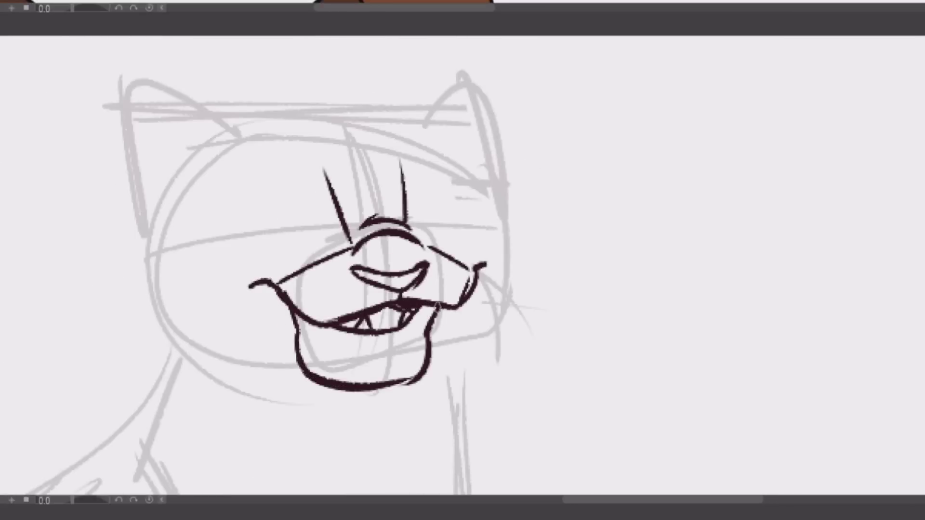
Rework the lower jaw below the mouth, undoing two strokes and redrawing the mouth corner and jaw line.
left_click_drag(280, 301, 383, 384)
key("ctrl+z")
key("ctrl+z")
left_click_drag(432, 309, 430, 337)
left_click_drag(251, 286, 371, 385)
Draw both eyes with round irises and redraw a shorter lower jaw under the mouth, undoing the last stroke.
mouse_move(246, 226)
left_mouse_down()
mouse_move(325, 231)
mouse_move(314, 241)
left_mouse_up()
mouse_move(421, 208)
left_mouse_down()
mouse_move(470, 202)
mouse_move(457, 226)
left_mouse_up()
left_click_drag(337, 313, 424, 332)
left_click_drag(270, 309, 433, 376)
left_click_drag(342, 344, 446, 313)
key("ctrl+z")
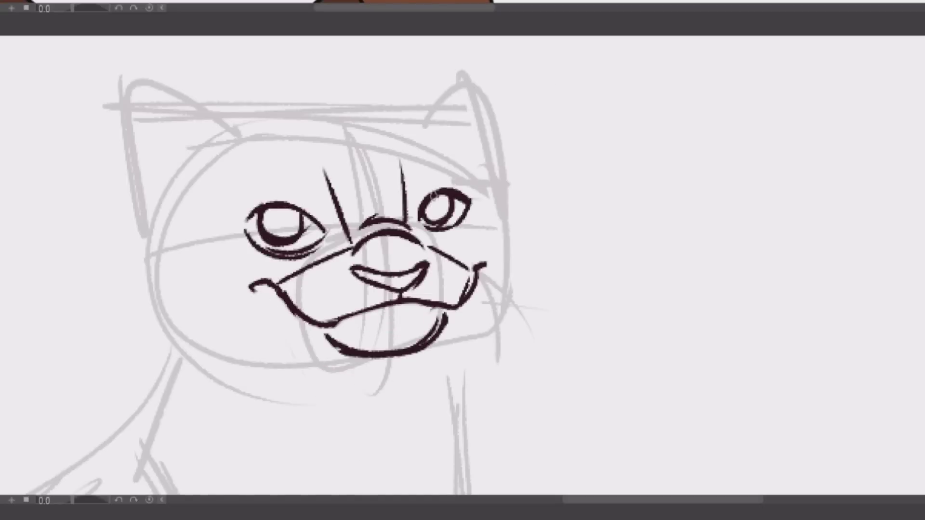
Refine the far eye and draw thick arched brows above both eyes, redoing the first brow stroke.
left_click_drag(434, 212, 458, 190)
mouse_move(217, 212)
left_mouse_down()
mouse_move(329, 179)
mouse_move(216, 191)
left_mouse_up()
key("ctrl+z")
left_click_drag(351, 241, 211, 213)
left_click_drag(422, 217, 458, 226)
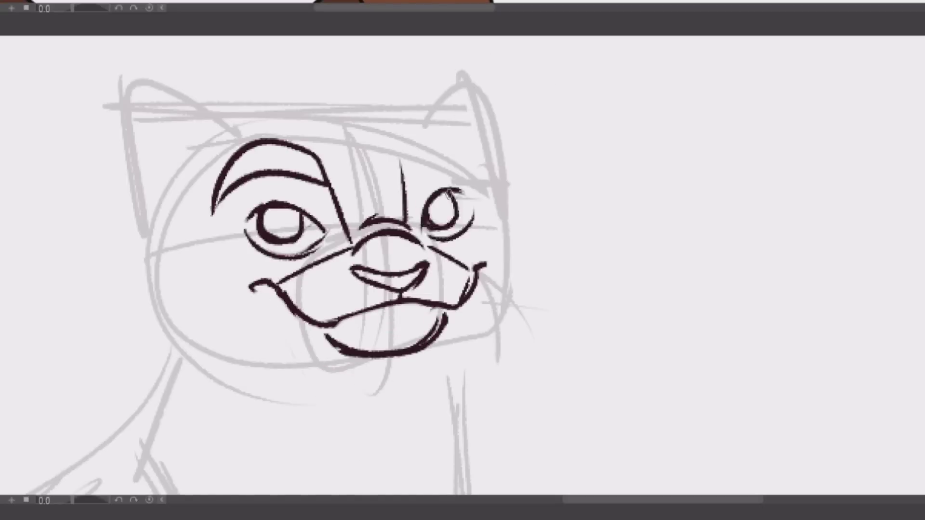
left_click_drag(404, 178, 494, 179)
Outline the head over the grey sketch with cheeks, jawline and a rounded crown.
left_click_drag(239, 105, 166, 289)
left_click_drag(169, 204, 173, 304)
mouse_move(173, 292)
left_mouse_down()
mouse_move(335, 360)
mouse_move(496, 321)
left_mouse_up()
left_click_drag(477, 99, 530, 289)
left_click_drag(528, 294, 436, 337)
left_click_drag(219, 101, 474, 86)
Complete both ears with outer contours and inner fold lines on the rough head.
left_click_drag(385, 241, 457, 285)
left_click_drag(221, 207, 330, 130)
left_click_drag(503, 121, 605, 241)
left_click_drag(245, 108, 289, 164)
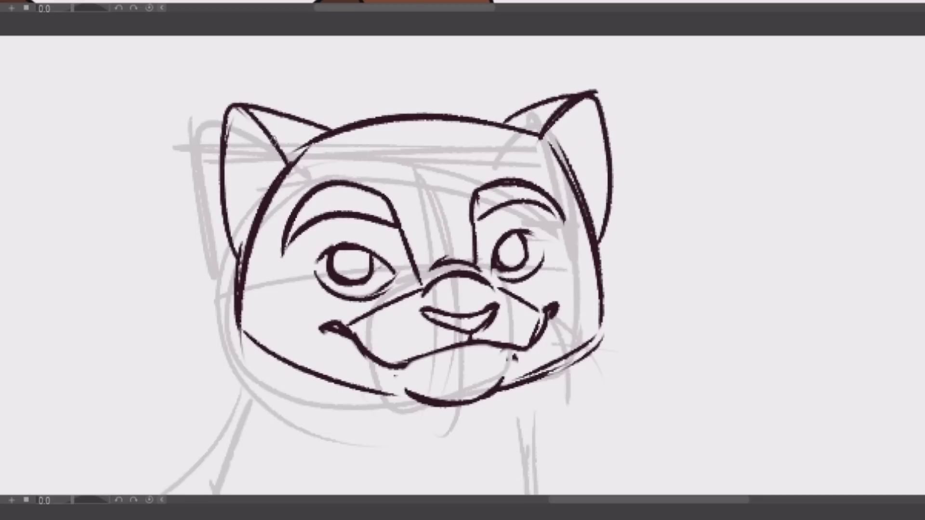
Draw the neck, back and shoulder lines over the body sketch, undoing the last stroke.
scroll(634, 141, "down", 5)
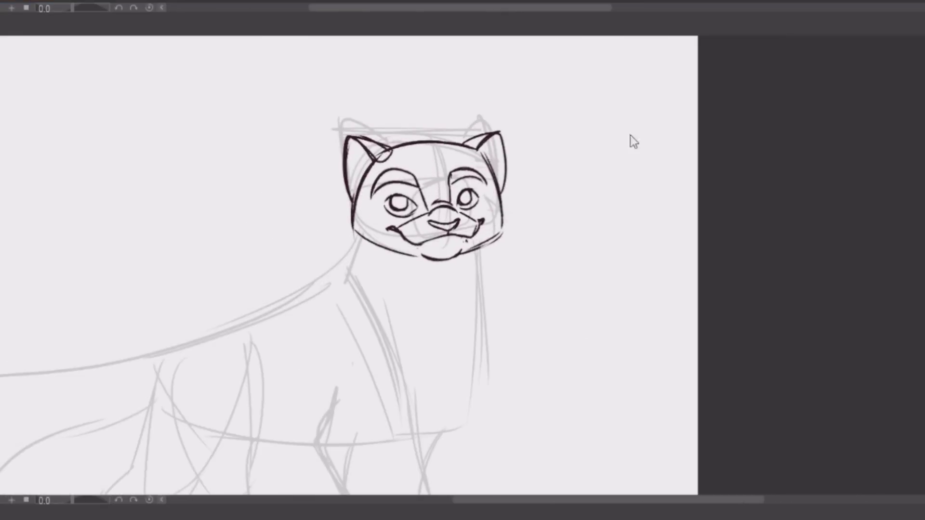
scroll(423, 241, "up", 2)
left_click_drag(501, 167, 434, 382)
left_click_drag(359, 147, 348, 196)
mouse_move(348, 192)
left_mouse_down()
mouse_move(96, 282)
mouse_move(453, 81)
mouse_move(530, 313)
left_mouse_up()
left_click_drag(429, 227, 419, 283)
key("ctrl+z")
Draw the near foreleg with its toed paw, the far foreleg and the chest contour.
left_click_drag(527, 289, 562, 412)
mouse_move(438, 250)
left_mouse_down()
mouse_move(509, 441)
mouse_move(599, 436)
left_mouse_up()
left_click_drag(513, 442, 602, 438)
left_click_drag(542, 427, 552, 442)
left_click_drag(453, 378, 511, 436)
left_click_drag(590, 254, 544, 342)
left_click_drag(622, 217, 578, 272)
left_click_drag(537, 273, 609, 225)
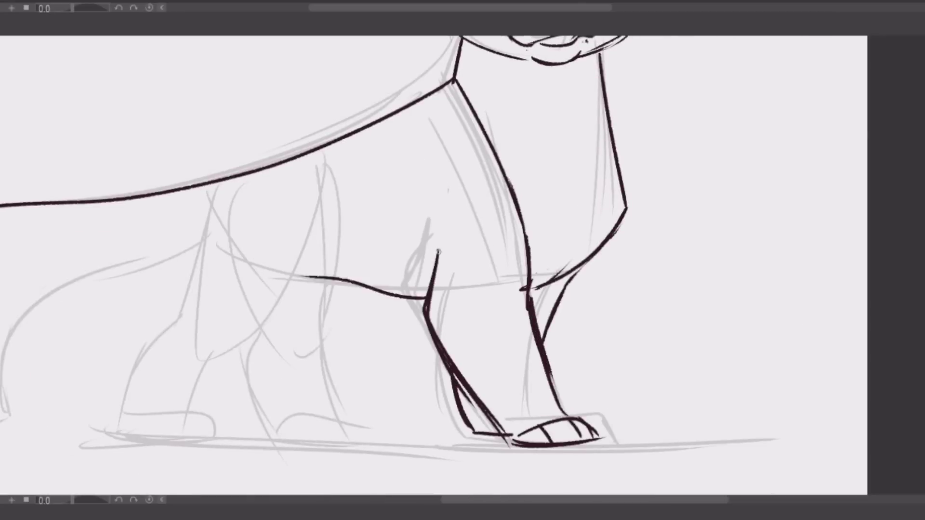
Draw the rump, the near hind leg with its toed paw, and the thigh line running into the belly.
left_click_drag(318, 200, 156, 357)
left_click_drag(168, 318, 125, 441)
left_click_drag(135, 436, 205, 421)
left_click_drag(178, 299, 129, 441)
left_click_drag(179, 381, 176, 419)
left_click_drag(193, 290, 248, 343)
left_click_drag(315, 227, 218, 370)
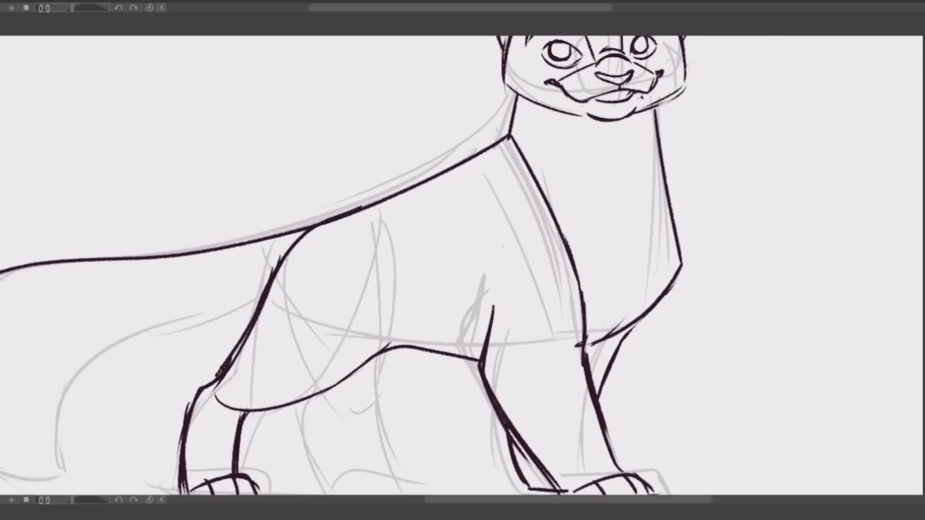
Draw the long bushy tail and tighten the near hind leg's thigh and hock contours.
scroll(462, 270, "down", 3)
scroll(434, 385, "up", 3)
left_click_drag(337, 75, 359, 294)
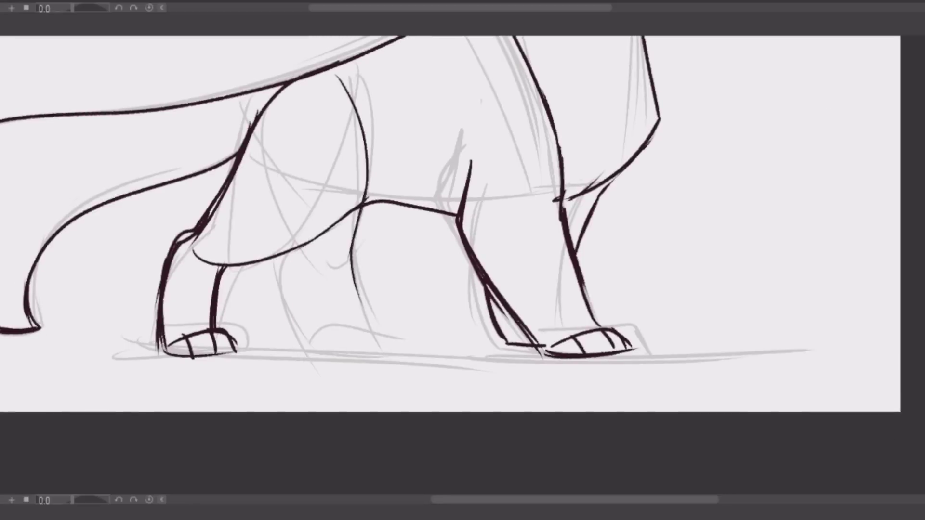
left_click_drag(174, 219, 180, 221)
left_click(91, 438)
left_click_drag(358, 204, 220, 284)
left_click_drag(433, 241, 481, 340)
left_click_drag(308, 366, 265, 419)
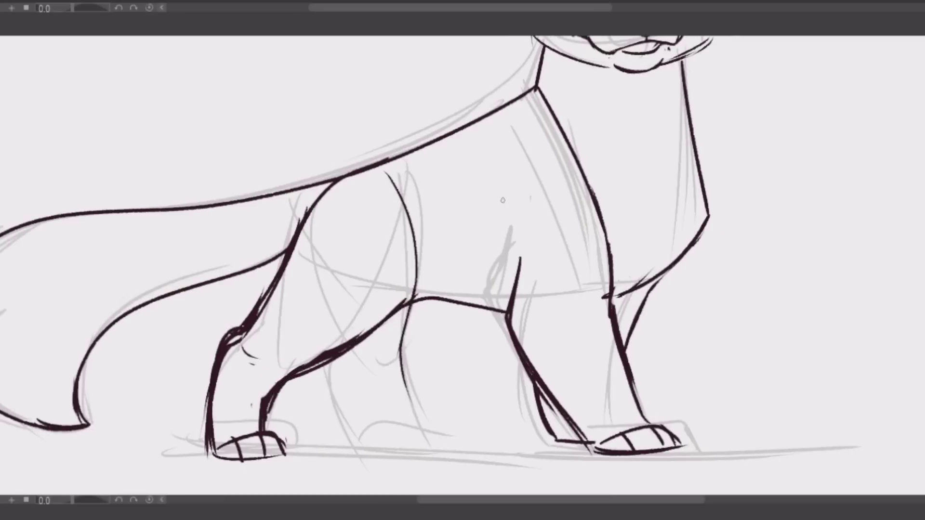
Draw the far hind leg with its toed paw and clean up the construction lines on the thigh.
left_click_drag(351, 433, 450, 431)
left_click_drag(320, 366, 359, 433)
left_click_drag(407, 301, 412, 404)
left_click_drag(317, 368, 374, 440)
left_click_drag(404, 309, 397, 371)
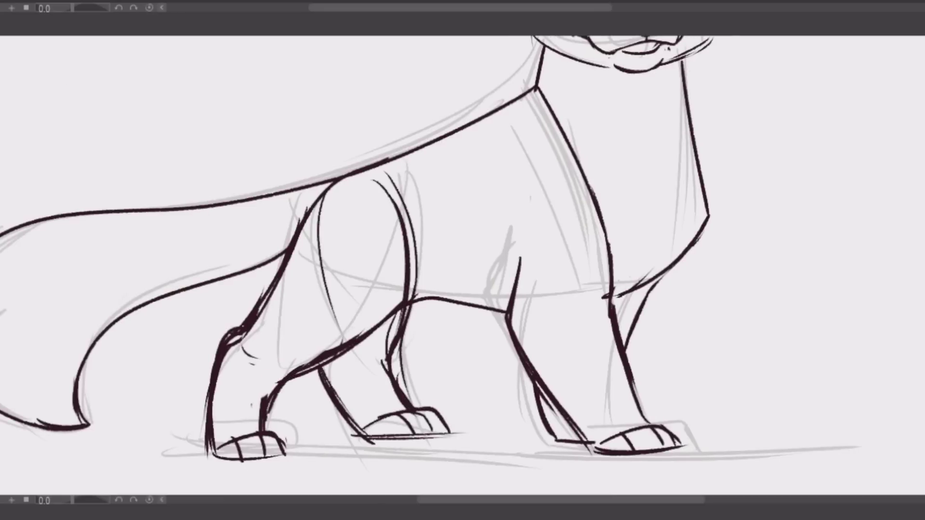
left_click_drag(400, 176, 414, 287)
left_click_drag(463, 240, 429, 289)
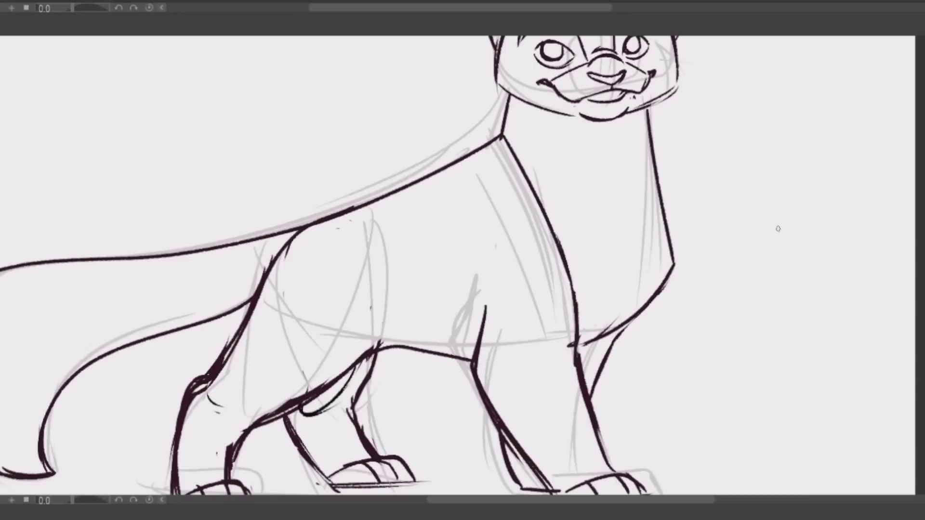
Sketch the dark coat's wavy lower edge from hind leg to shoulder and the zigzag chest marking.
left_click_drag(554, 383, 366, 308)
left_click_drag(501, 301, 318, 337)
left_click_drag(400, 313, 214, 383)
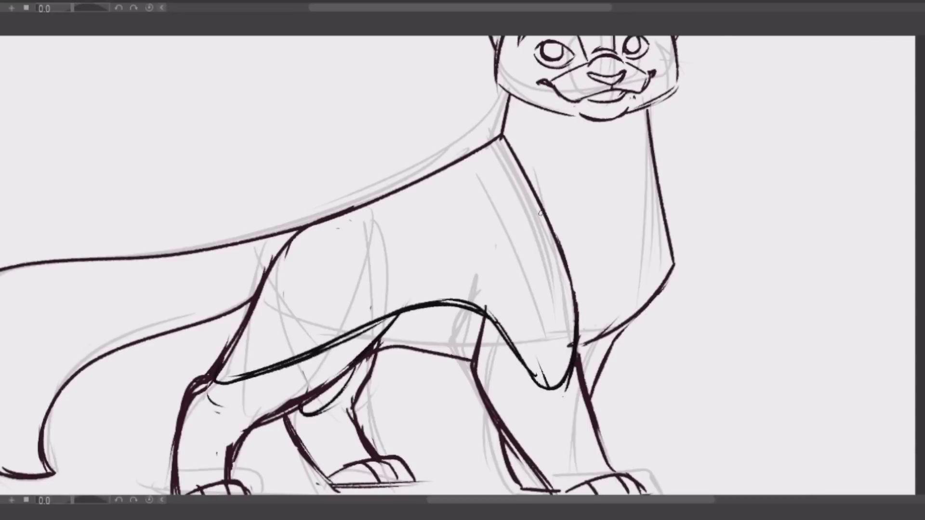
left_click_drag(367, 361, 289, 424)
left_click_drag(530, 241, 417, 349)
Flip the canvas view, select the near eye, shift it closer to the nose and restore the view.
key("ctrl+shift+h")
left_click_drag(379, 144, 429, 183)
key("ctrl+t")
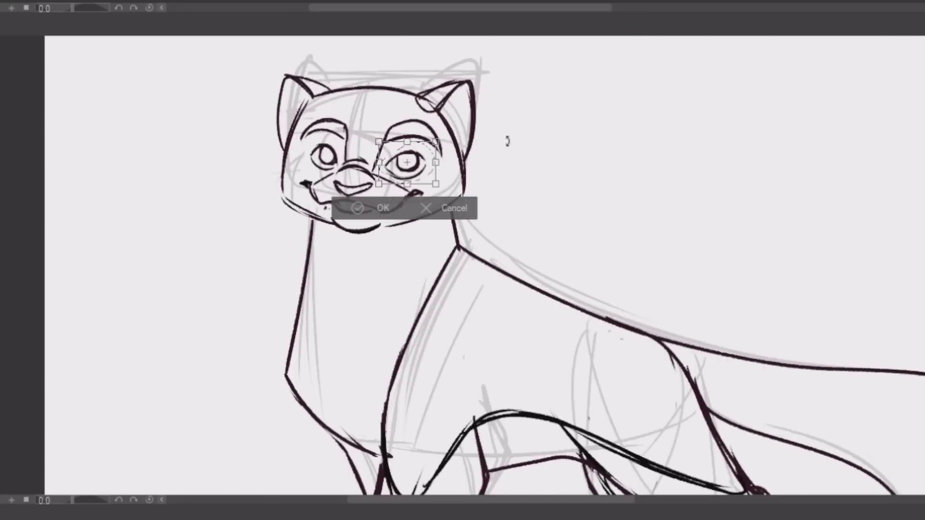
key("Return")
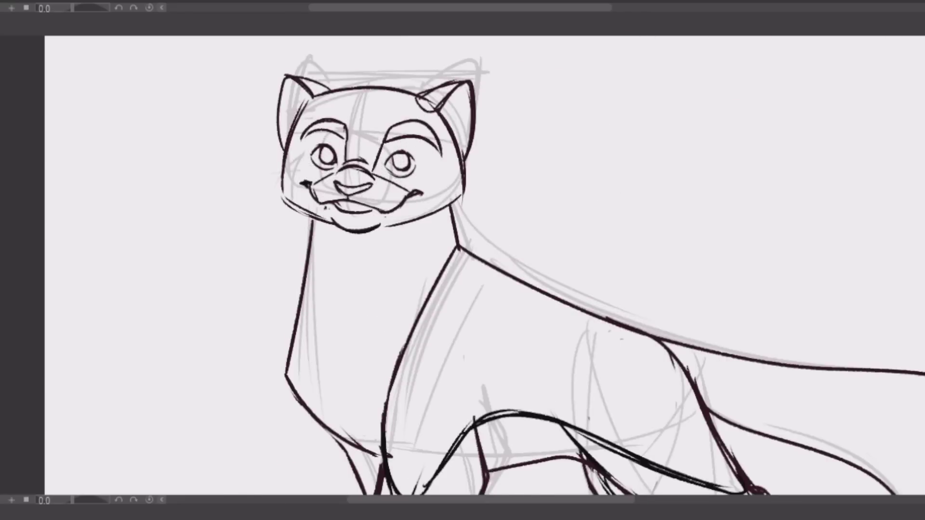
key("ctrl+shift+h")
Ink the nose and the nose bridge in black over the faded rough.
left_click_drag(464, 298, 511, 337)
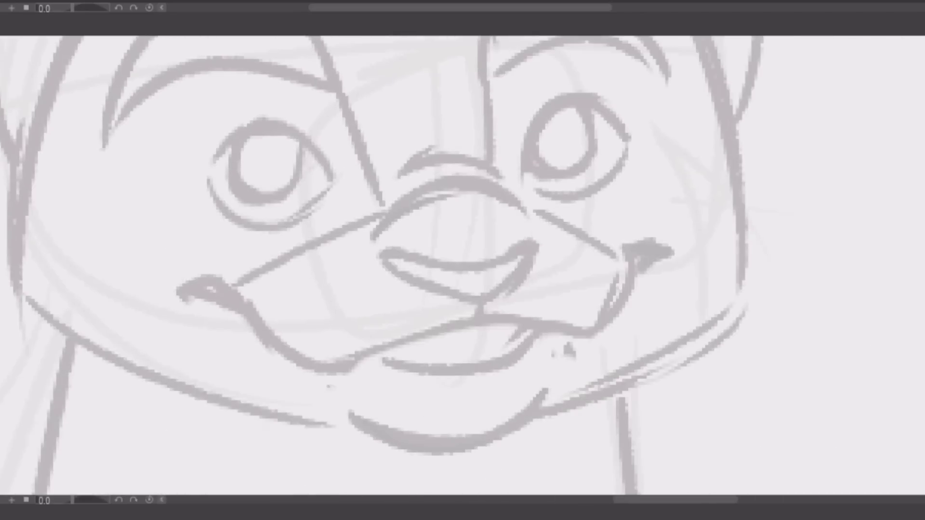
mouse_move(376, 252)
left_mouse_down()
mouse_move(529, 275)
mouse_move(378, 250)
left_mouse_up()
mouse_move(400, 175)
left_mouse_down()
mouse_move(491, 156)
mouse_move(501, 186)
left_mouse_up()
left_click_drag(342, 94, 380, 212)
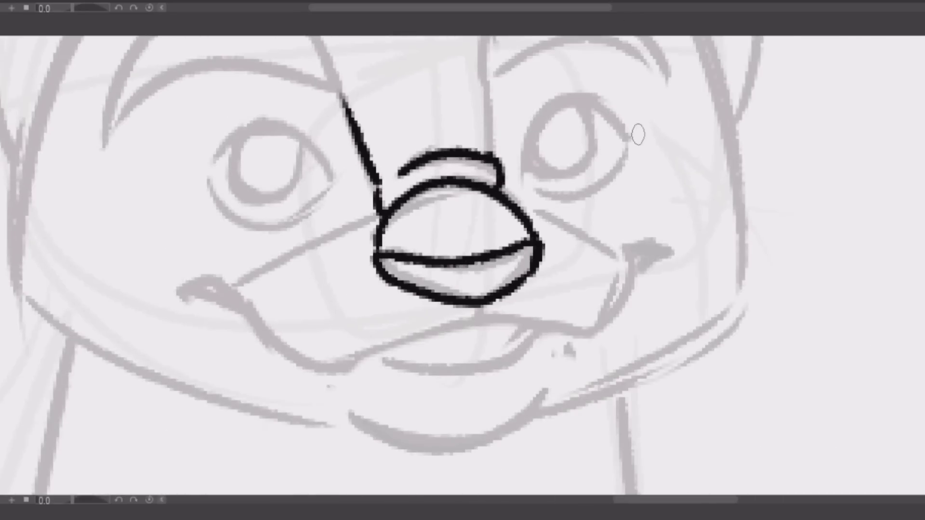
Ink both sides of the muzzle and the dark smiling mouth corners.
left_click_drag(474, 315, 251, 289)
left_click_drag(476, 322, 597, 340)
left_click_drag(251, 284, 376, 234)
mouse_move(597, 339)
left_mouse_down()
mouse_move(626, 270)
mouse_move(538, 224)
left_mouse_up()
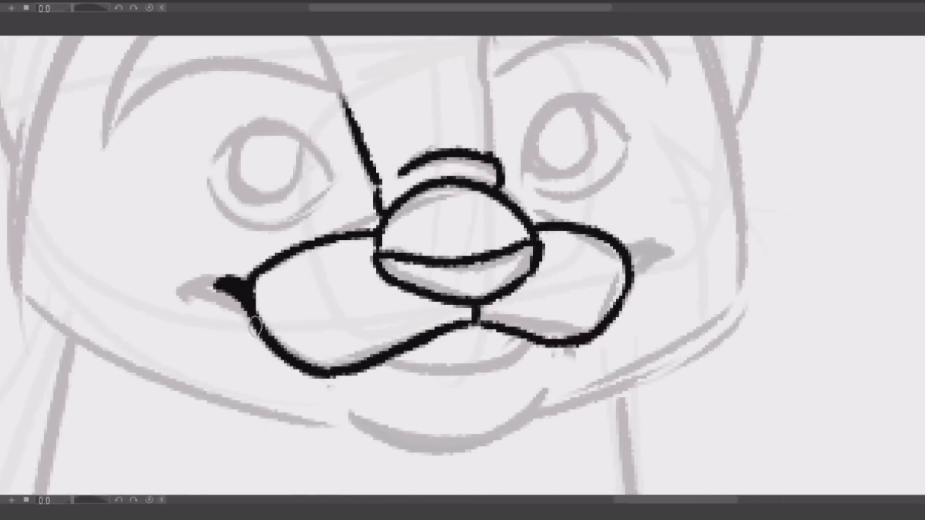
left_click_drag(217, 285, 251, 294)
left_click_drag(631, 255, 656, 257)
Undo the lower lip stroke and ink the rounded chin below the muzzle instead.
left_click_drag(385, 359, 518, 337)
key("ctrl+z")
left_click_drag(327, 373, 558, 351)
scroll(463, 260, "down", 2)
scroll(463, 260, "up", 2)
Ink the far eye with its outline, round iris and solid black pupil.
left_click_drag(578, 97, 621, 159)
left_click_drag(534, 168, 602, 144)
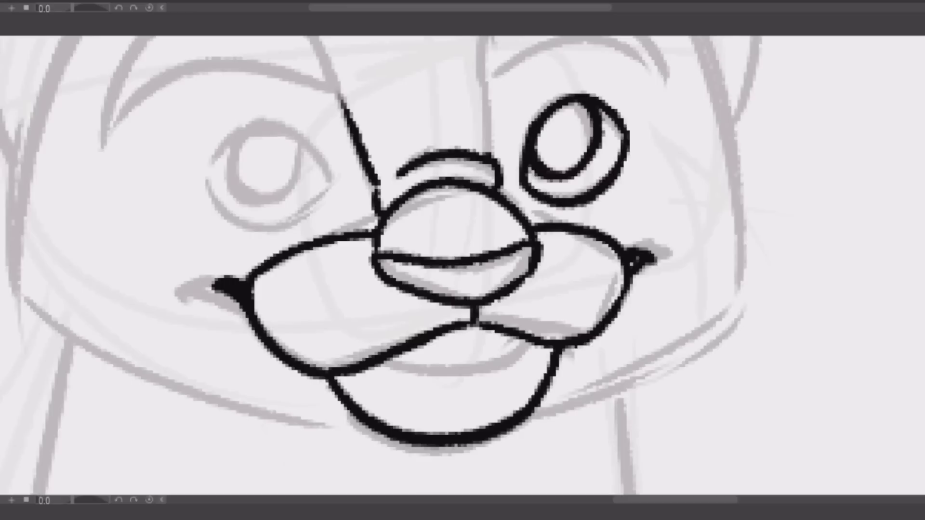
left_click_drag(554, 120, 558, 139)
mouse_move(535, 207)
left_mouse_down()
mouse_move(612, 219)
mouse_move(663, 193)
left_mouse_up()
left_click_drag(663, 193, 612, 109)
Ink the far side of the nose bridge and both thick arched brows.
left_click_drag(626, 145, 542, 280)
left_click_drag(400, 296, 591, 236)
left_click_drag(409, 212, 583, 231)
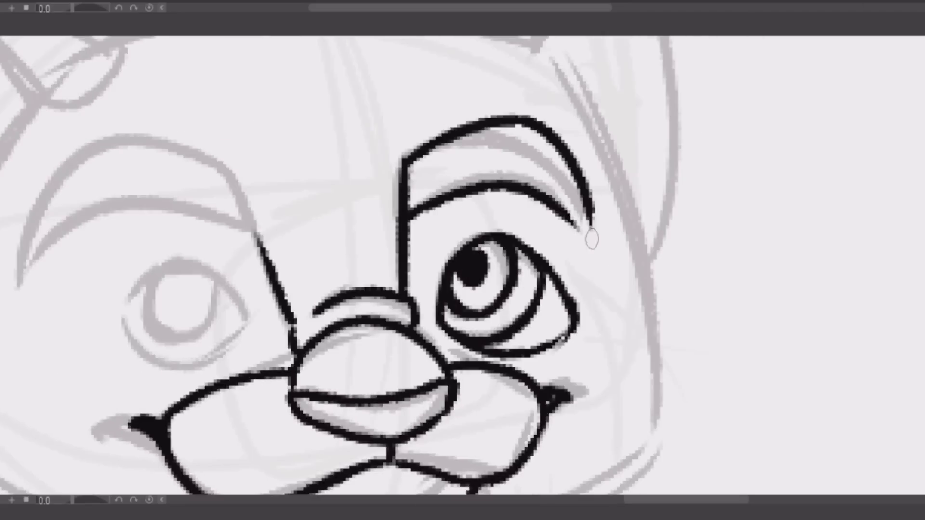
left_click_drag(51, 284, 245, 174)
scroll(245, 176, "down", 3)
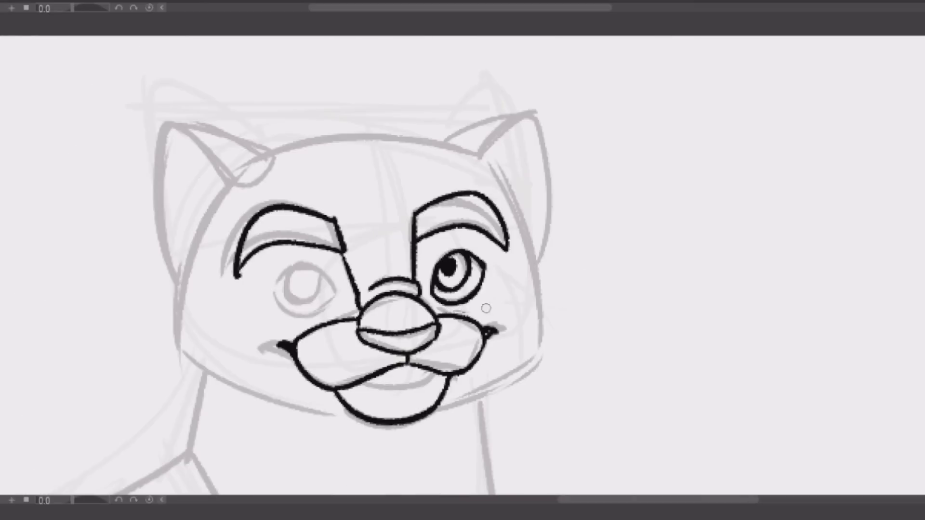
Adjust the inked far eye's placement and set a tilted symmetry line along the centre of the muzzle.
left_click_drag(429, 282, 460, 265)
key("Return")
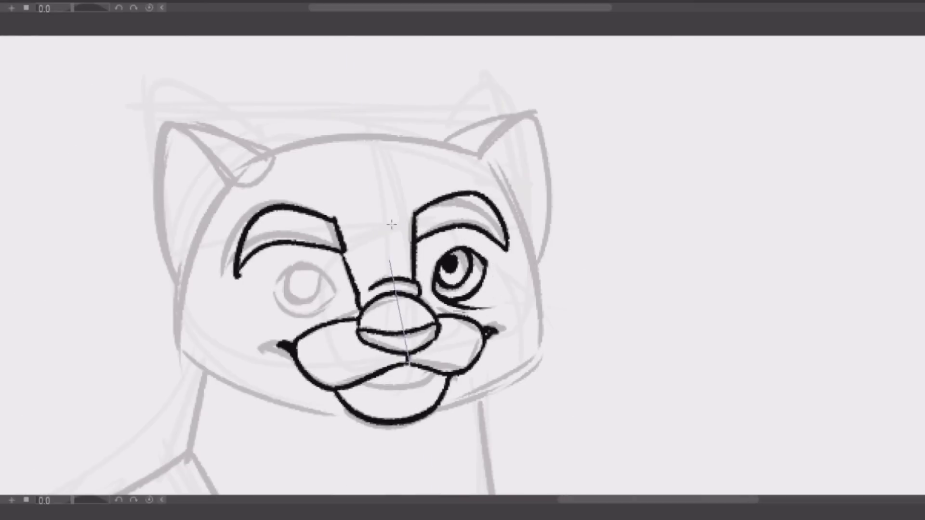
left_click_drag(391, 224, 375, 212)
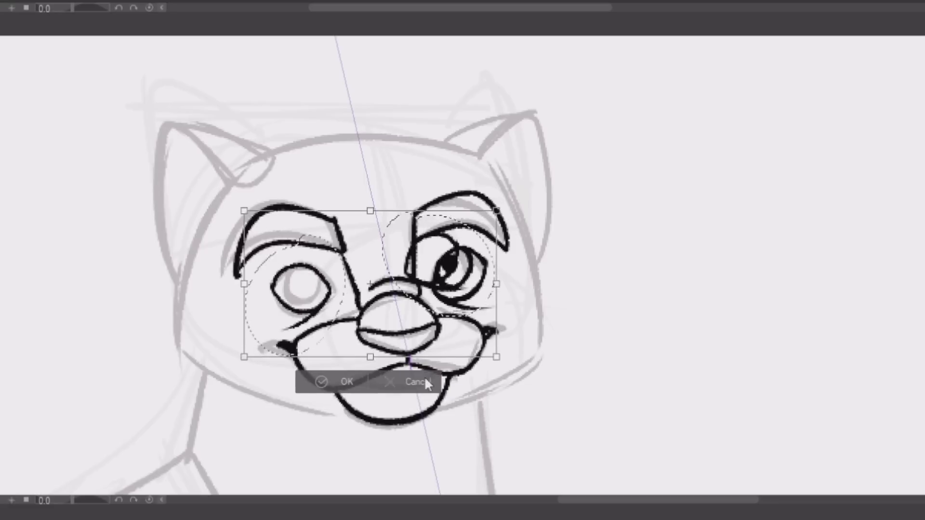
Select the mirrored near eye and transform it to fit below its brow, checking it in flipped view.
key("ctrl+t")
left_click_drag(241, 212, 367, 371)
key("h")
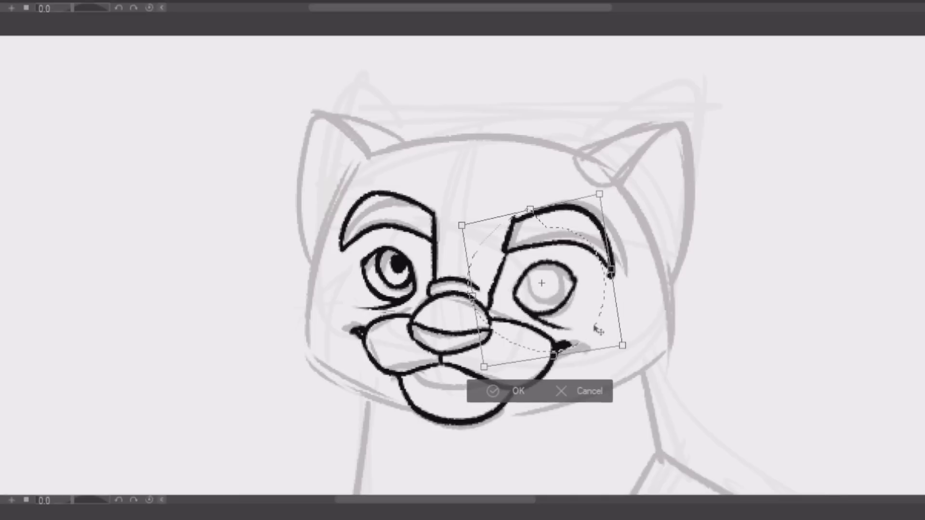
key("Return")
key("h")
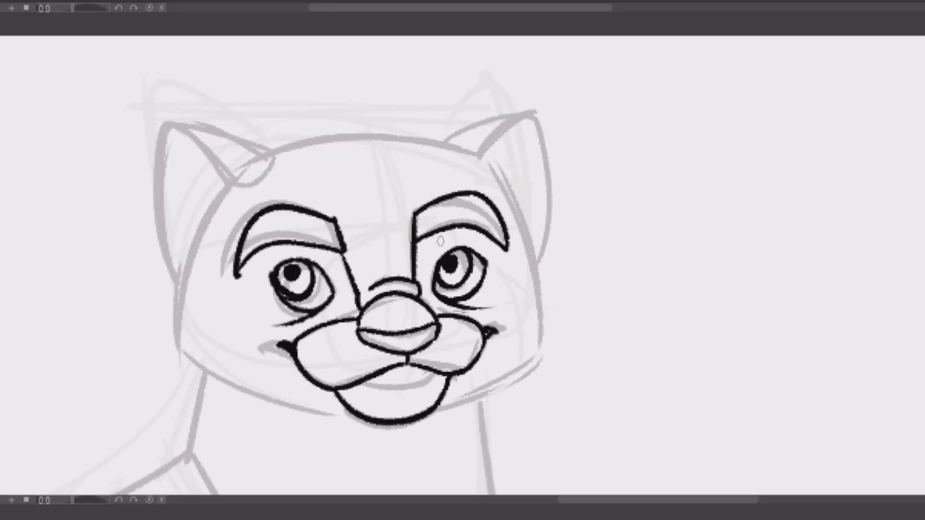
Ink both cheeks with fur notches and the jawline, redoing the first cheek stroke.
left_click_drag(238, 178, 180, 385)
key("ctrl+z")
mouse_move(239, 183)
left_mouse_down()
mouse_move(164, 320)
mouse_move(354, 414)
left_mouse_up()
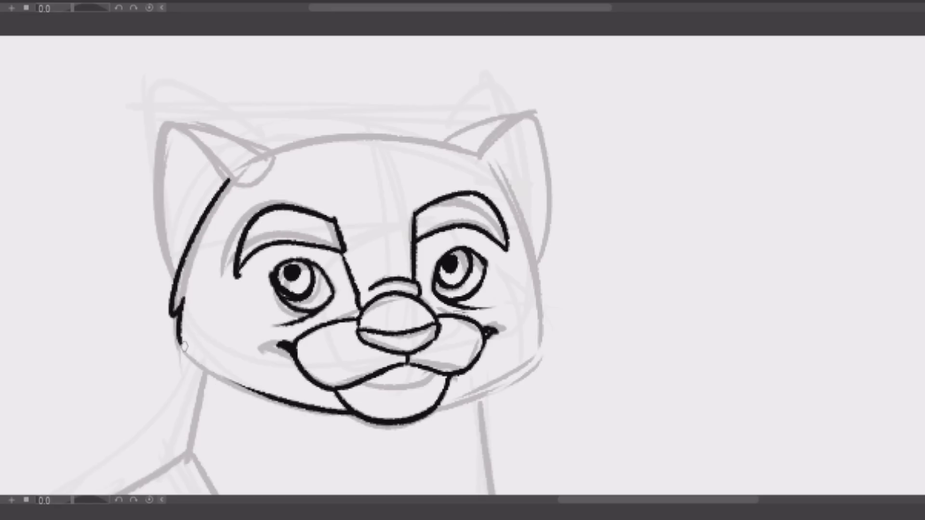
left_click_drag(178, 337, 295, 400)
left_click_drag(485, 155, 543, 295)
left_click_drag(543, 289, 438, 405)
Ink the ear folds and crown, the front of the neck, the notched chest and the belly line.
mouse_move(263, 179)
left_mouse_down()
mouse_move(172, 264)
mouse_move(260, 174)
mouse_move(238, 186)
left_mouse_up()
mouse_move(256, 155)
left_mouse_down()
mouse_move(480, 150)
mouse_move(370, 202)
mouse_move(419, 238)
left_mouse_up()
scroll(419, 239, "down", 5)
scroll(486, 91, "up", 5)
mouse_move(485, 92)
left_mouse_down()
mouse_move(522, 314)
mouse_move(391, 451)
left_mouse_up()
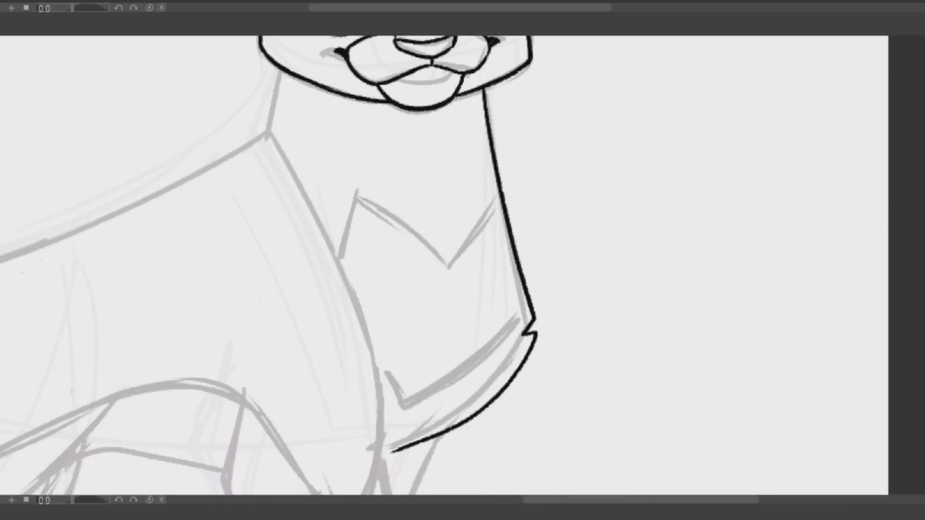
left_click_drag(289, 289, 489, 235)
mouse_move(591, 398)
left_mouse_down()
mouse_move(269, 434)
mouse_move(191, 412)
left_mouse_up()
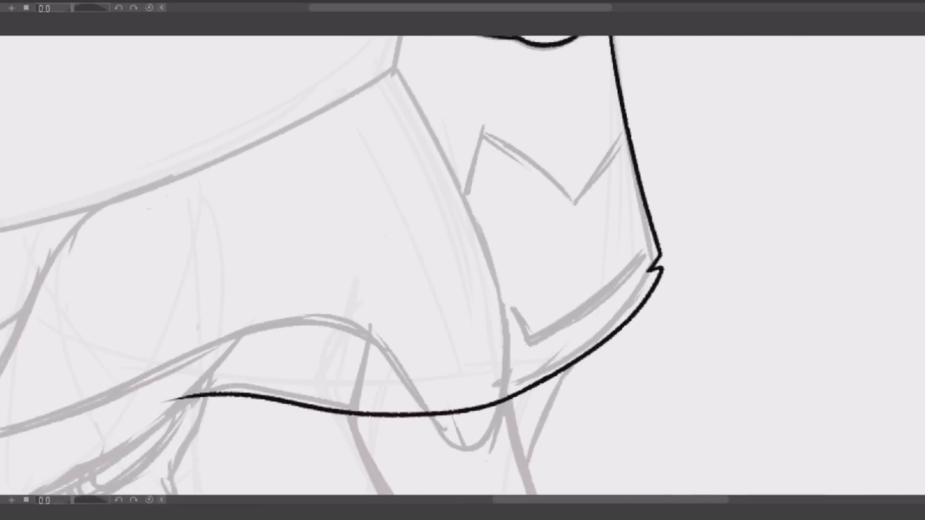
Ink the coat edge running from the neck past the shoulder and the near foreleg's contours.
left_click_drag(337, 192, 340, 178)
left_click_drag(395, 44, 442, 121)
left_click_drag(395, 42, 499, 421)
left_click_drag(498, 421, 458, 246)
left_click_drag(330, 123, 436, 413)
mouse_move(460, 198)
left_mouse_down()
mouse_move(468, 246)
mouse_move(517, 369)
left_mouse_up()
Clean up stray ink and finish the front paw's toes and the far foreleg.
key("e")
left_click_drag(318, 209, 452, 219)
left_click_drag(433, 386, 452, 252)
mouse_move(434, 285)
left_mouse_down()
mouse_move(568, 275)
mouse_move(557, 258)
mouse_move(518, 287)
left_mouse_up()
left_click_drag(482, 145, 429, 318)
left_click_drag(525, 190, 449, 287)
left_click_drag(564, 316, 553, 506)
Ink the angular upper and lower edges of the chest marking, redoing the first stroke.
mouse_move(382, 231)
left_mouse_down()
mouse_move(542, 173)
mouse_move(489, 226)
left_mouse_up()
key("ctrl+z")
left_click_drag(417, 327, 568, 279)
left_click_drag(379, 213, 437, 150)
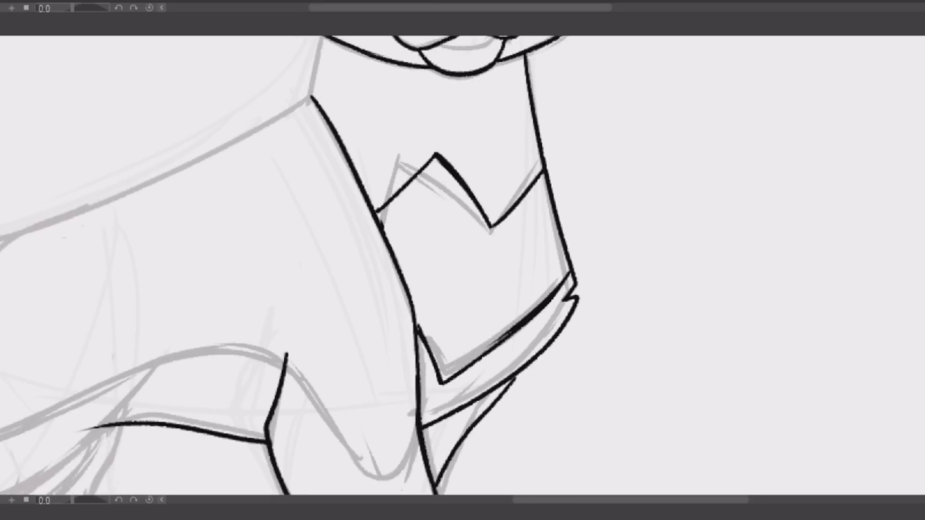
Ink both hind legs and their toed paws, redoing one stroke on the far leg.
left_click_drag(306, 277, 247, 375)
left_click_drag(387, 348, 334, 439)
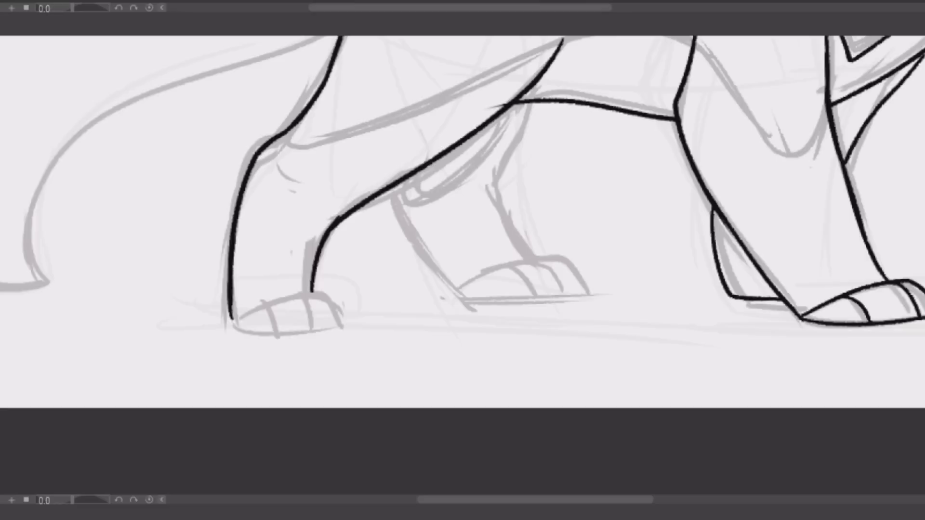
left_click_drag(428, 164, 460, 296)
mouse_move(571, 103)
left_mouse_down()
mouse_move(497, 203)
mouse_move(525, 257)
left_mouse_up()
key("ctrl+z")
mouse_move(452, 300)
left_mouse_down()
mouse_move(542, 284)
mouse_move(573, 295)
left_mouse_up()
left_click_drag(465, 301, 581, 296)
left_click_drag(514, 280, 535, 297)
Ink the inner thigh fur and the coat's wavy lower edge, and complete the back and tail lines.
left_click_drag(410, 207, 537, 94)
left_click_drag(192, 308, 530, 207)
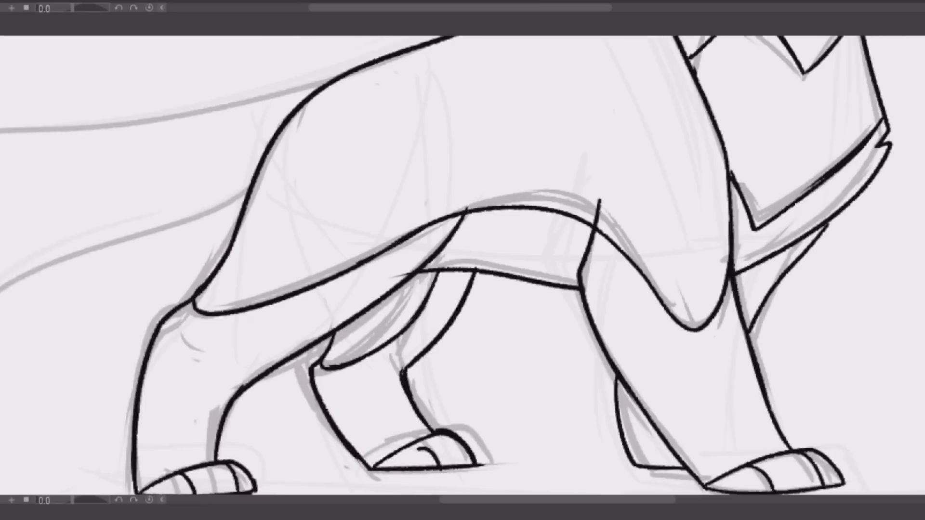
mouse_move(681, 128)
left_mouse_down()
mouse_move(128, 331)
mouse_move(382, 450)
left_mouse_up()
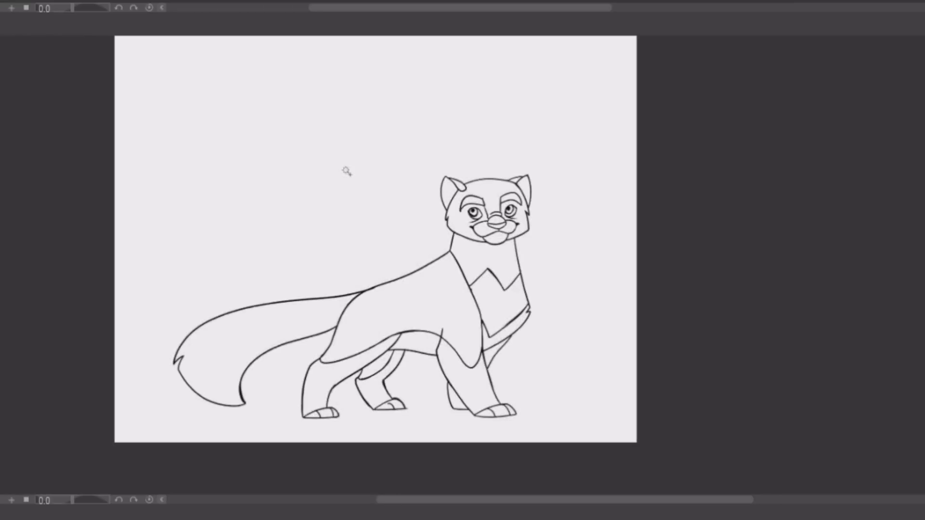
Fill the whole animal with reddish brown and colour its selected coat, tail and dark facial markings darker brown.
left_click(346, 171)
left_click(455, 451)
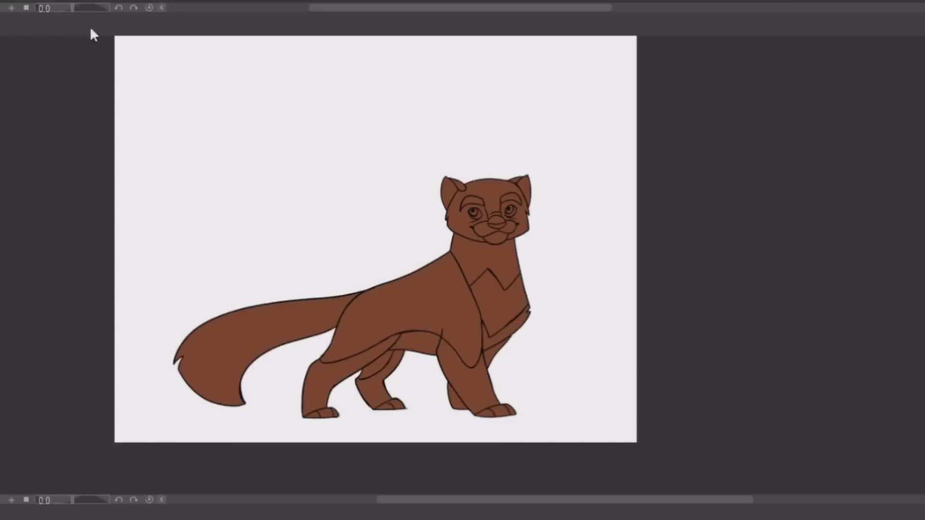
left_click(250, 347)
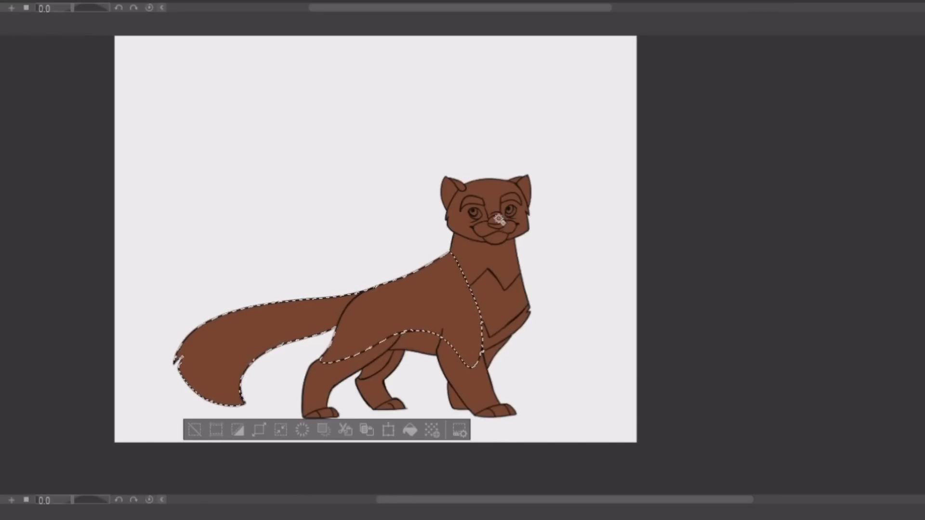
left_click(385, 299)
key("ctrl+d")
Select the muzzle, chin, chest marking and belly, fill them with tan and clear the selection.
left_click(501, 298)
left_click(414, 342)
left_click(511, 229)
scroll(511, 228, "up", 2)
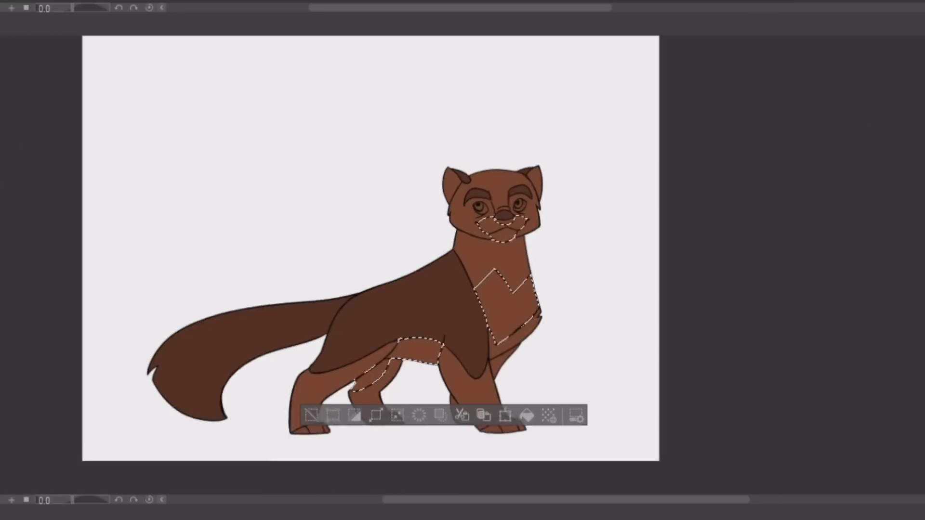
left_click(531, 423)
key("ctrl+d")
Rework both eye outlines, draw a small lower-lip curve in the mouth, and erase the far eye.
scroll(312, 63, "up", 5)
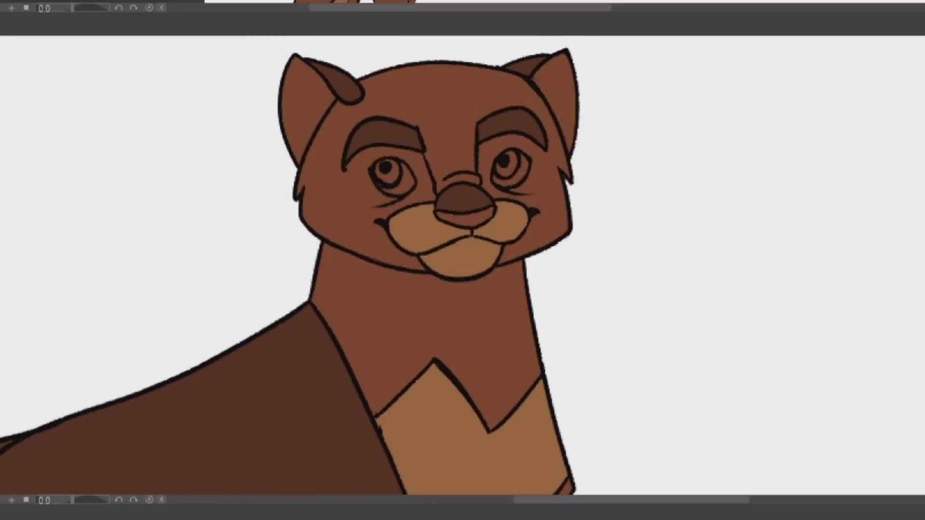
left_click_drag(504, 175, 520, 166)
left_click_drag(380, 164, 409, 188)
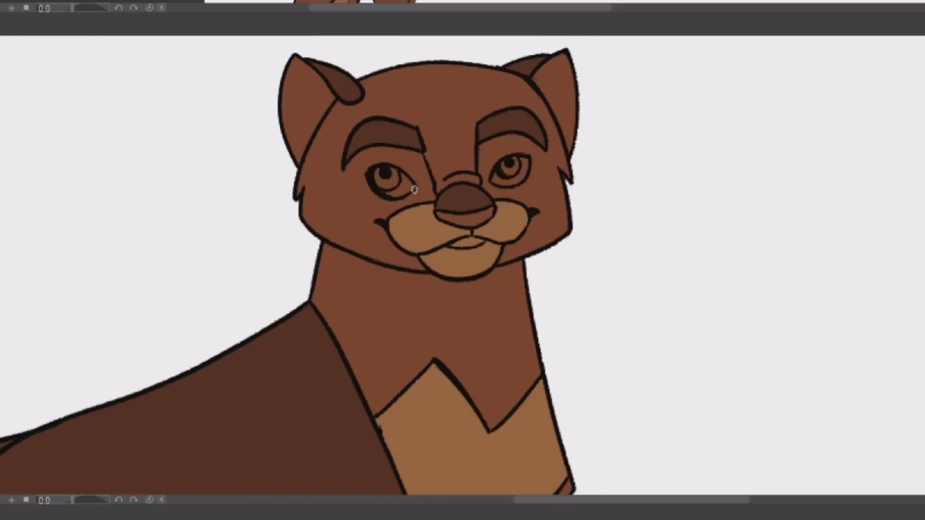
left_click_drag(506, 168, 522, 182)
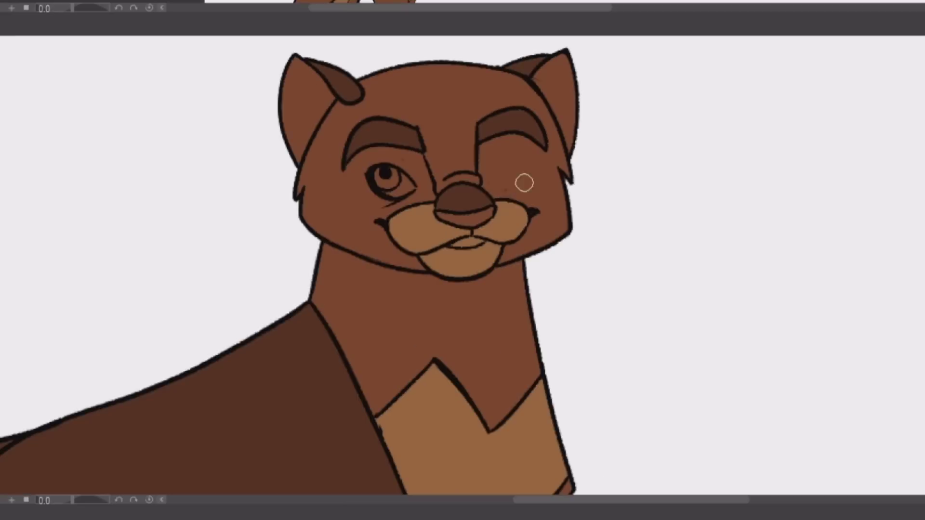
Redraw the far eye with iris, pupil and lower crease, adjusting its placement with a transform.
key("ctrl+t")
left_click_drag(398, 171, 503, 166)
left_click(478, 252)
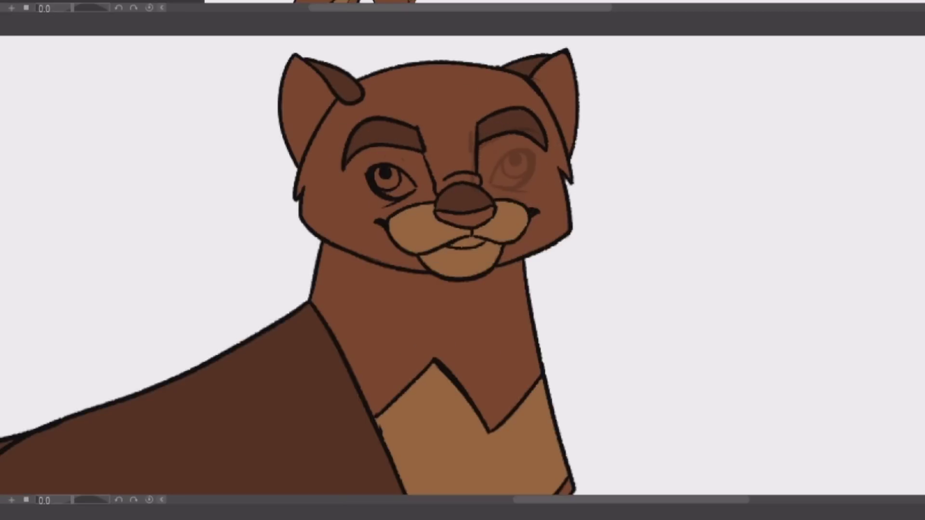
key("ctrl+t")
mouse_move(599, 264)
left_mouse_down()
mouse_move(609, 268)
mouse_move(572, 192)
mouse_move(645, 266)
left_mouse_up()
left_click(498, 291)
scroll(561, 268, "up", 4)
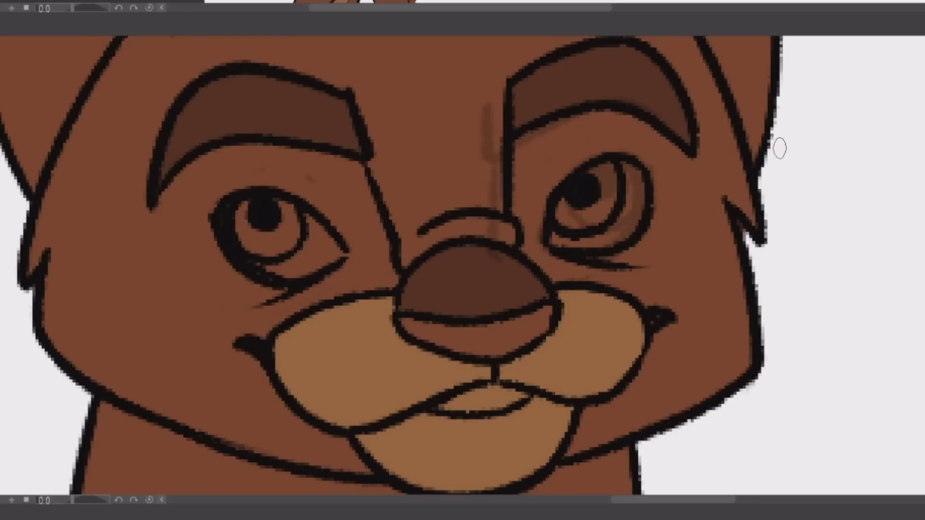
Fill the eyes with white and pale yellow irises, and colour the inner ears, lower nose and mouth pink.
scroll(463, 270, "down", 5)
scroll(463, 269, "up", 2)
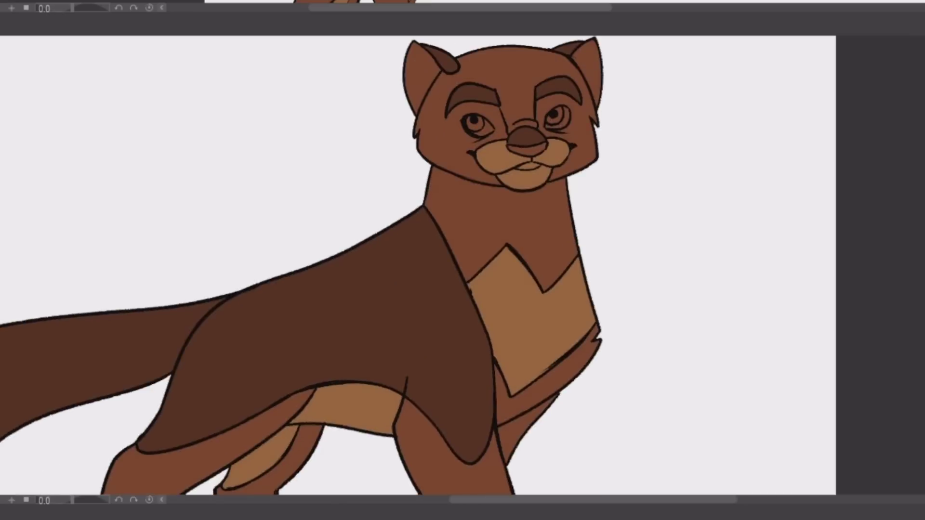
scroll(462, 270, "down", 2)
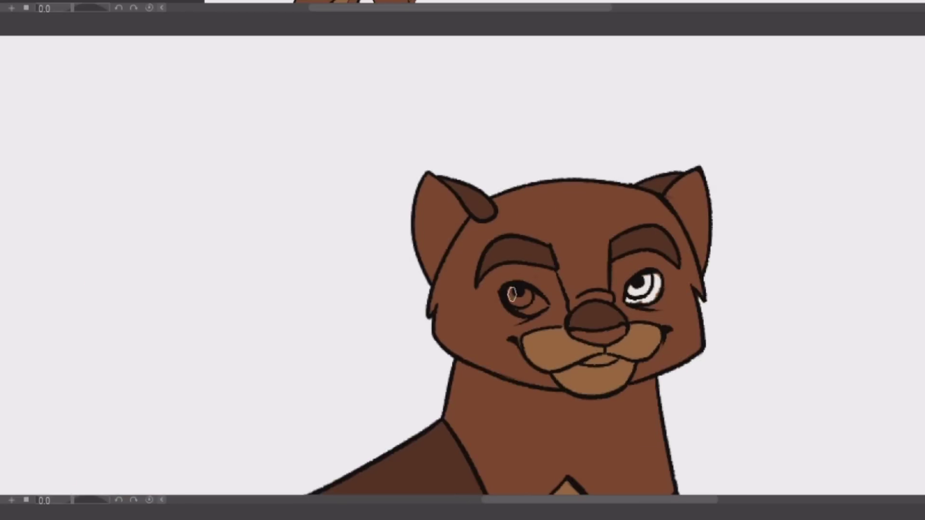
left_click_drag(670, 200, 693, 217)
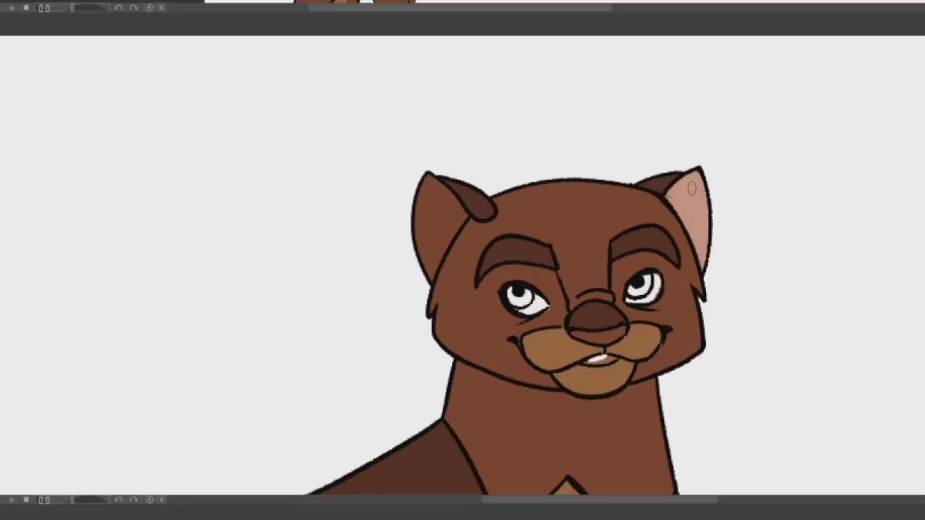
left_click_drag(443, 202, 436, 249)
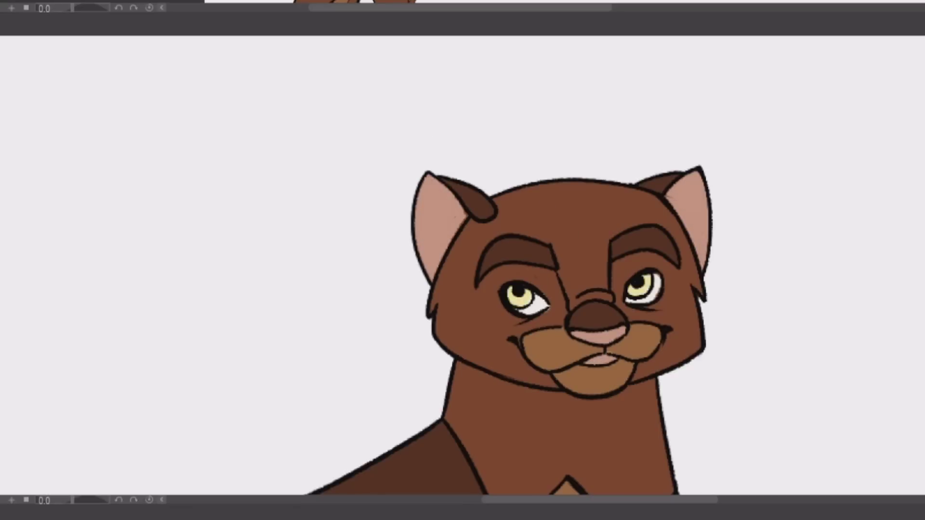
Fade the finished character and roughly sketch a new front-facing feline's head circle, chest, legs, hindquarters, cheek tufts and raised tail.
scroll(510, 289, "down", 5)
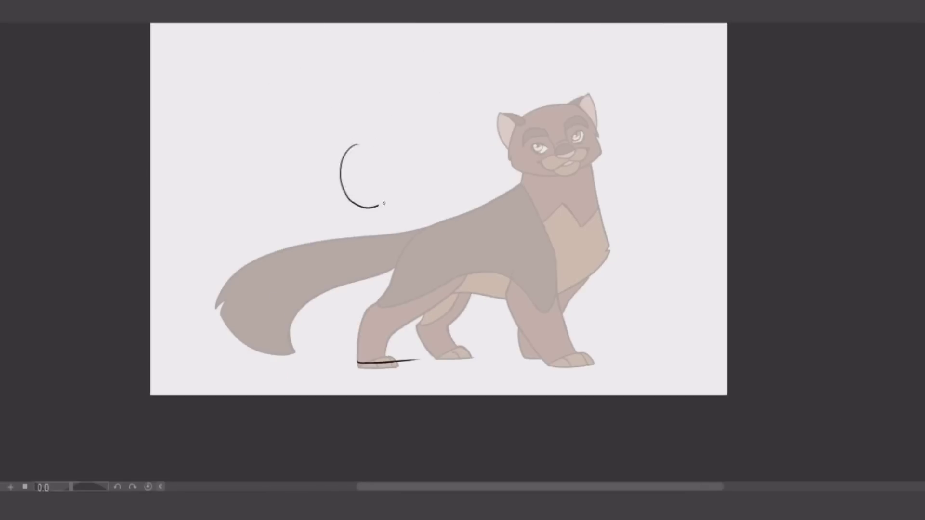
mouse_move(378, 207)
left_mouse_down()
mouse_move(392, 190)
mouse_move(344, 341)
left_mouse_up()
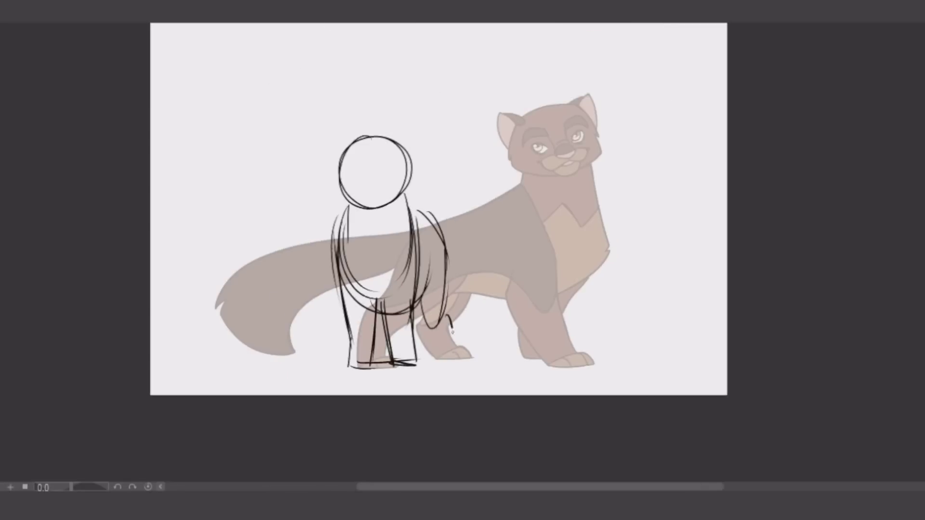
scroll(276, 205, "up", 3)
left_click_drag(422, 73, 400, 203)
left_click_drag(504, 96, 547, 209)
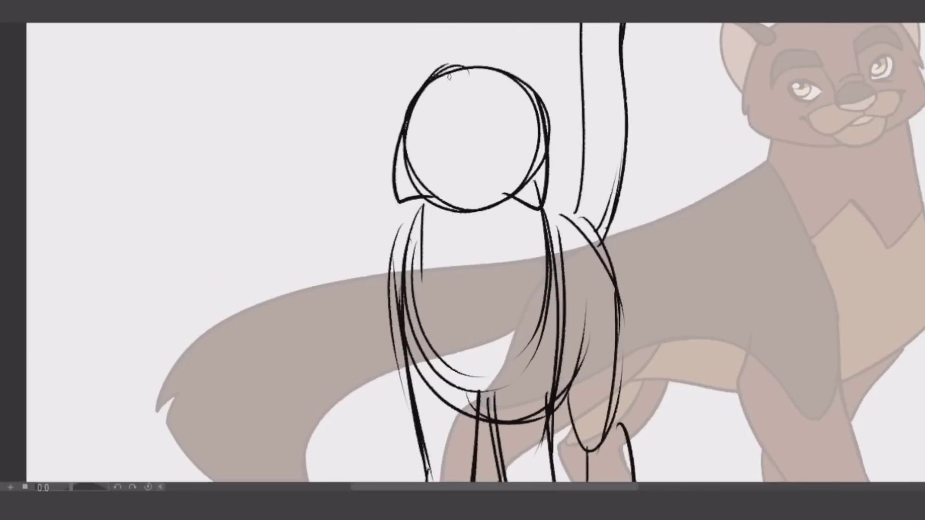
Add ears, facial guide lines, a muzzle oval and rounded paws to the new feline's rough sketch.
left_click_drag(400, 198, 434, 63)
left_click_drag(511, 77, 562, 130)
left_click_drag(359, 146, 580, 125)
left_click_drag(436, 144, 515, 158)
scroll(462, 251, "down", 2)
left_click_drag(392, 395, 453, 402)
mouse_move(482, 385)
left_mouse_down()
mouse_move(561, 400)
mouse_move(626, 395)
left_mouse_up()
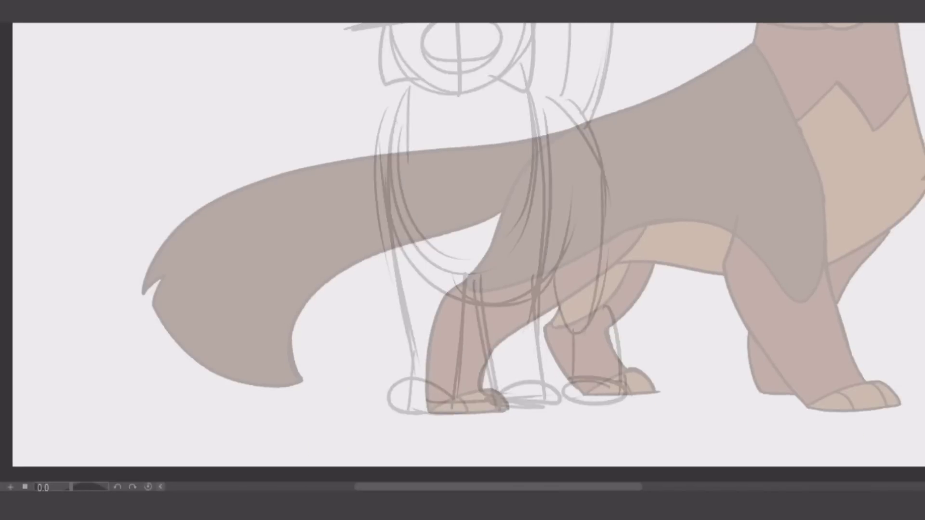
Fade the rough sketch and draw the nose, frowning mouth, one half-lidded eye and its brow, redoing the first eye strokes.
scroll(452, 125, "up", 3)
left_click_drag(426, 187, 460, 203)
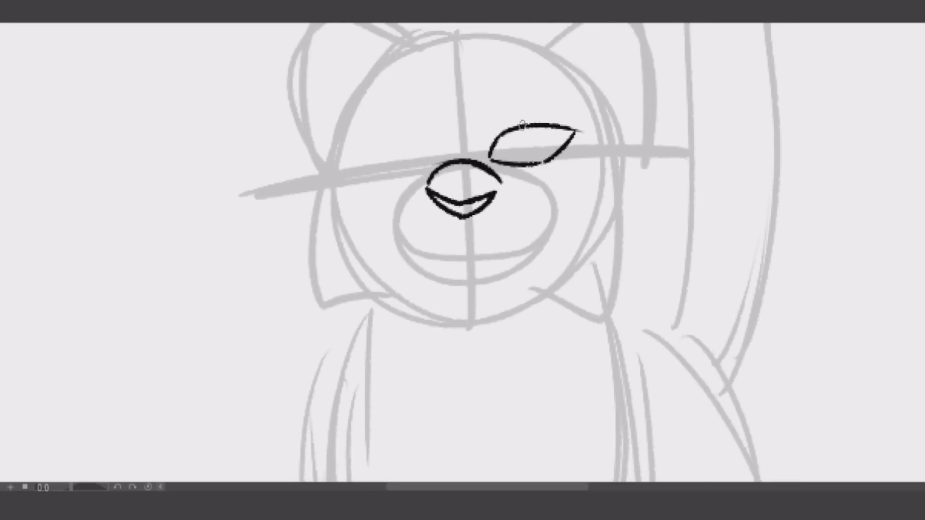
key("ctrl+z")
key("ctrl+z")
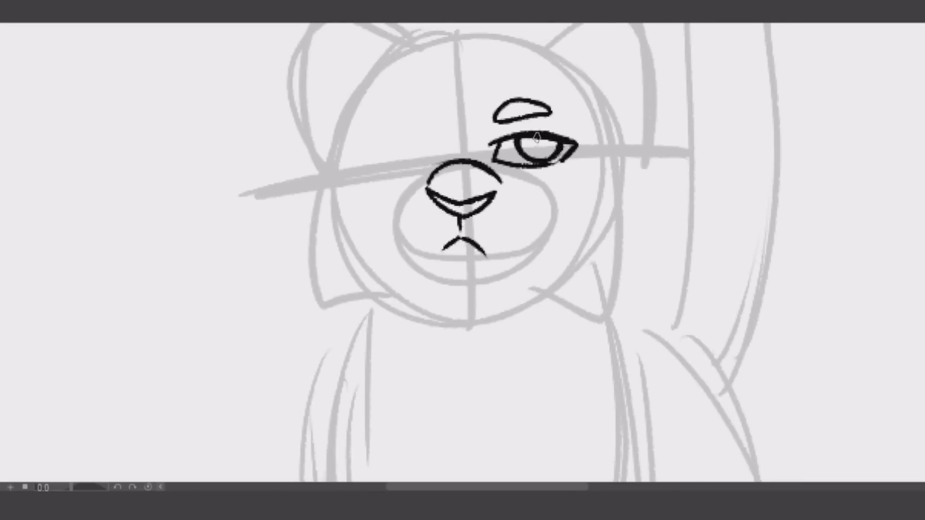
left_click_drag(536, 139, 540, 145)
Place a symmetry ruler down the face centre, then outline the muzzle and draw the second eye and brow.
left_click_drag(426, 169, 396, 241)
left_click_drag(460, 150, 455, 232)
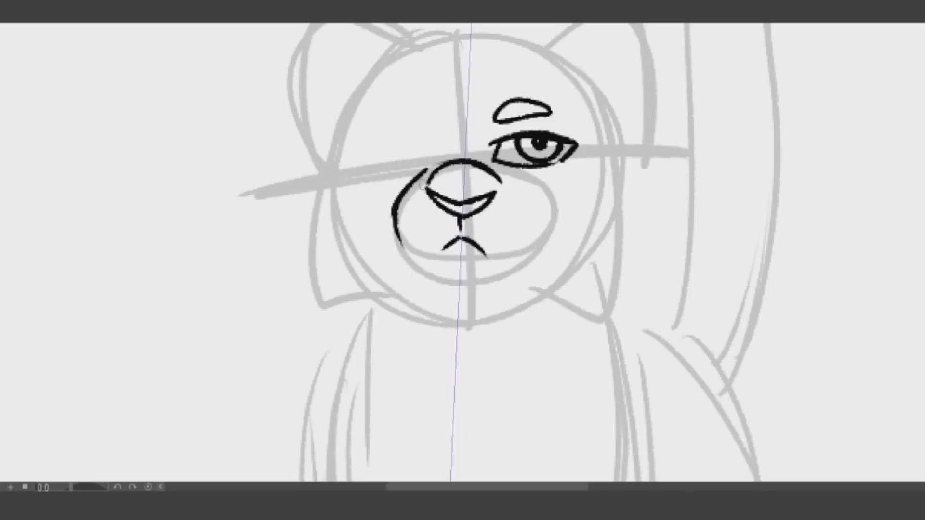
mouse_move(404, 212)
left_mouse_down()
mouse_move(414, 280)
mouse_move(491, 289)
left_mouse_up()
left_click_drag(359, 135, 441, 145)
left_click_drag(388, 104, 438, 114)
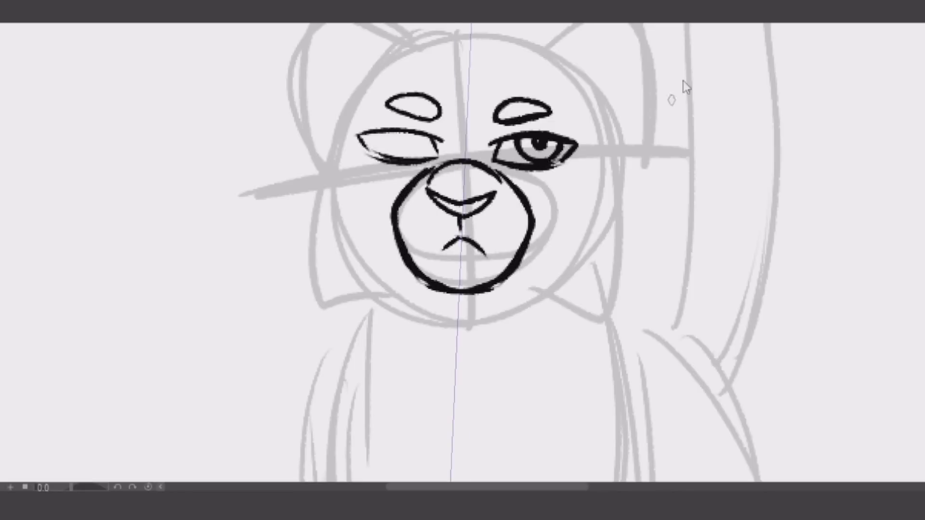
Undo the rounded muzzle outline and redraw it with sides tapering to a narrower chin.
key("ctrl+z")
key("ctrl+z")
key("ctrl+z")
left_click_drag(398, 202, 501, 277)
left_click_drag(518, 187, 533, 222)
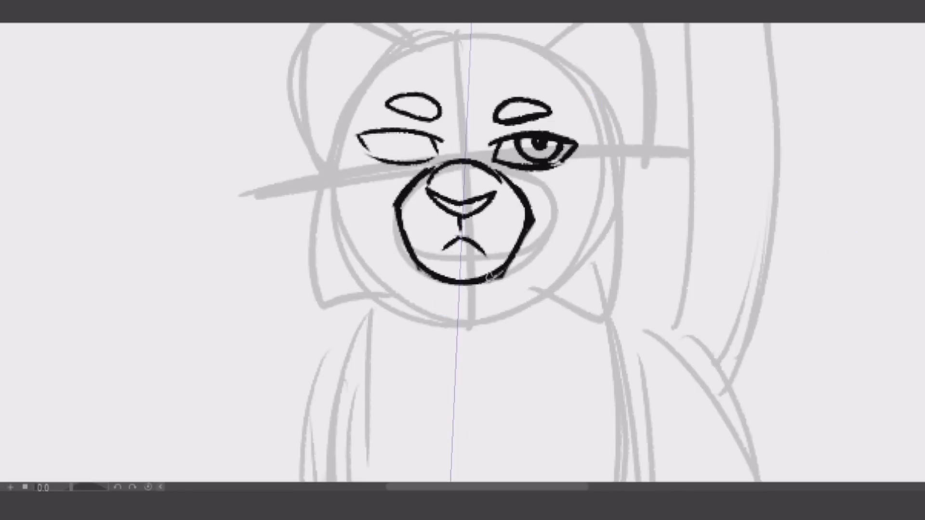
key("ctrl+z")
left_click_drag(398, 202, 504, 286)
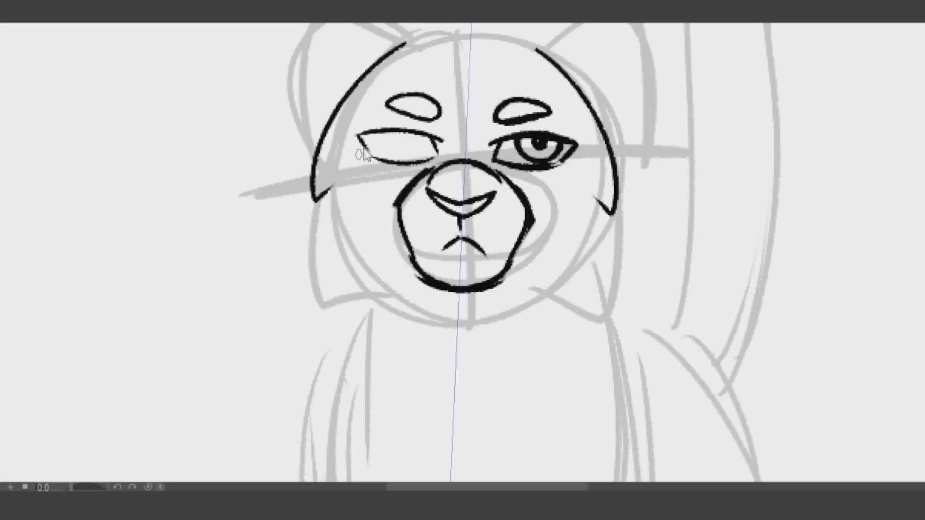
Draw the symmetrical head outline with jagged cheek fur and large ears with inner folds, redoing one ear stroke.
left_click_drag(409, 41, 405, 267)
left_click_drag(532, 45, 520, 272)
left_click_drag(375, 75, 415, 157)
key("ctrl+z")
mouse_move(511, 116)
left_mouse_down()
mouse_move(611, 167)
mouse_move(669, 309)
mouse_move(622, 354)
mouse_move(544, 369)
left_mouse_up()
mouse_move(624, 75)
left_mouse_down()
mouse_move(682, 239)
mouse_move(566, 123)
left_mouse_up()
mouse_move(626, 338)
left_mouse_down()
mouse_move(613, 75)
mouse_move(642, 294)
left_mouse_up()
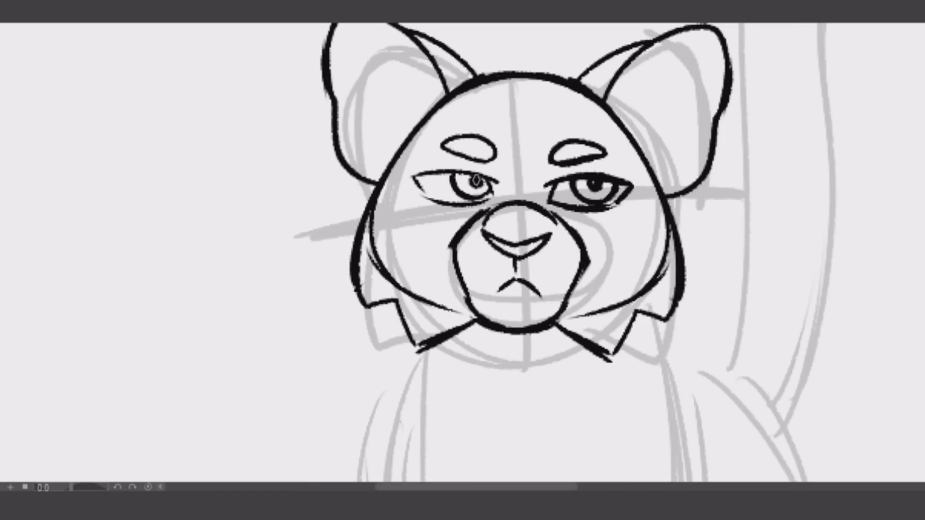
Select each eye with its brow and move both pairs slightly outward from the nose.
left_click_drag(453, 216, 511, 159)
key("ctrl+t")
left_click_drag(462, 183, 452, 184)
key("Return")
left_click_drag(564, 123, 542, 221)
key("ctrl+t")
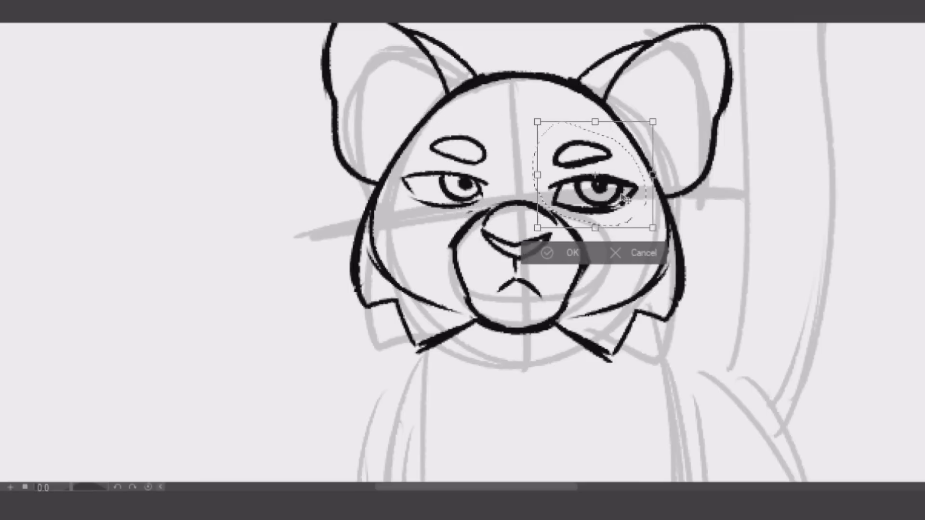
left_click_drag(611, 197, 619, 197)
key("Return")
Draw two stripe lines from the forehead down to the nose and touch up the side of the face.
left_click_drag(559, 79, 545, 205)
left_click_drag(366, 185, 373, 220)
scroll(463, 241, "down", 3)
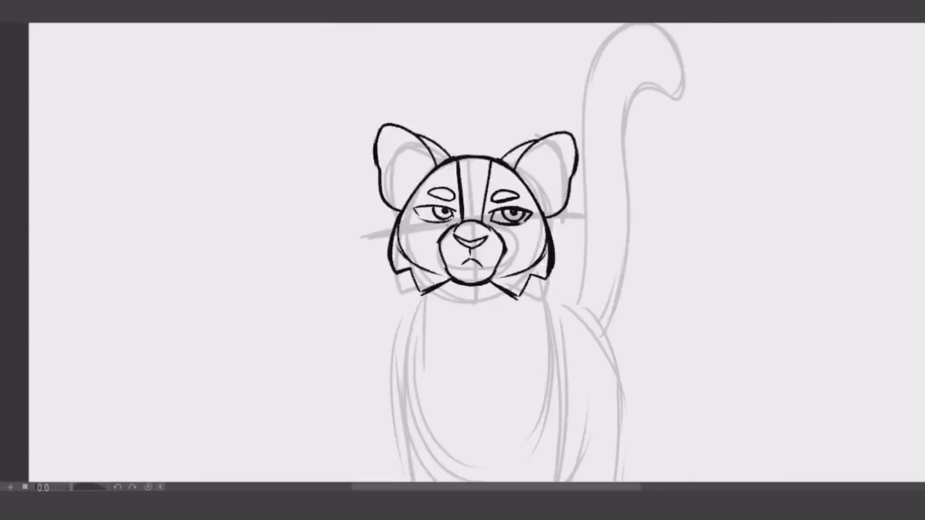
Draw one side of the neck and chest fur, continuing into the first front leg with its toed paw.
scroll(373, 138, "down", 3)
mouse_move(376, 142)
left_mouse_down()
mouse_move(348, 281)
mouse_move(386, 367)
left_mouse_up()
left_click_drag(369, 137, 378, 150)
left_click_drag(483, 123, 472, 153)
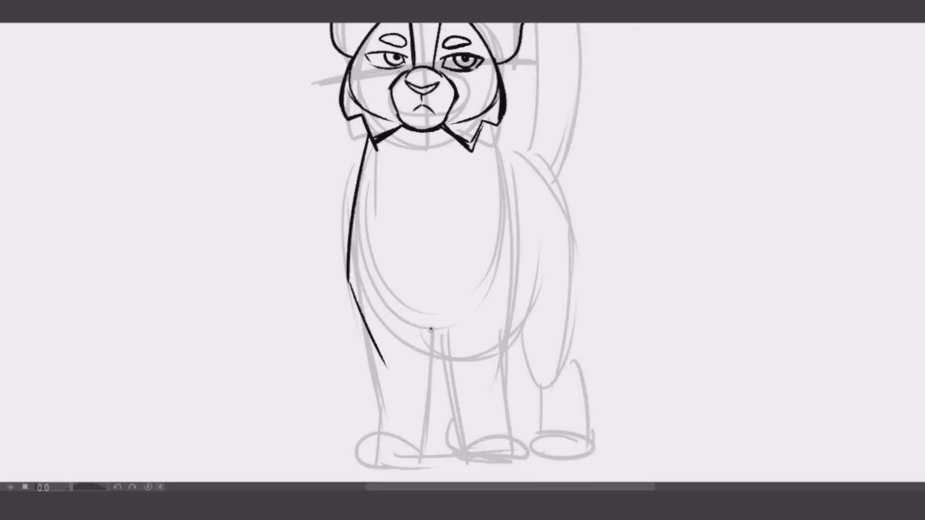
left_click_drag(431, 330, 424, 452)
left_click_drag(366, 328, 380, 429)
left_click_drag(418, 450, 355, 450)
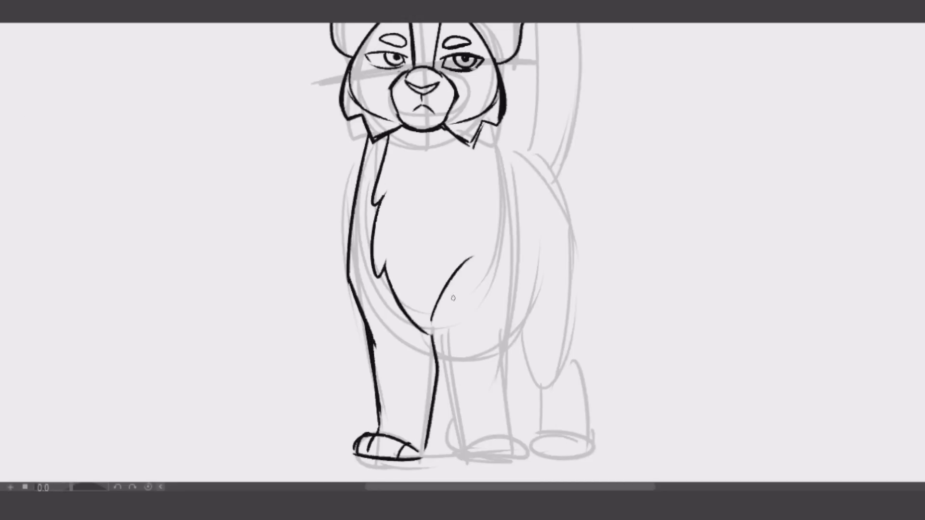
Draw the opposite side of the neck and chest fur, the lower chest curve and the second front leg.
left_click_drag(491, 125, 503, 338)
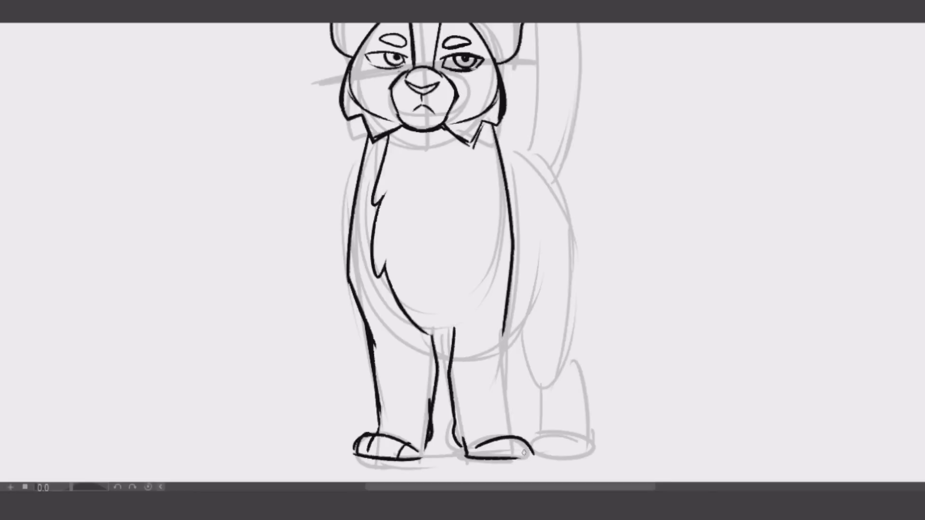
left_click_drag(483, 129, 454, 334)
left_click_drag(416, 314, 455, 337)
Draw the arched back, flank, belly curve and visible hind leg of the front-facing feline.
left_click_drag(499, 137, 574, 255)
mouse_move(539, 267)
left_mouse_down()
mouse_move(509, 330)
mouse_move(536, 381)
left_mouse_up()
left_click_drag(572, 217, 586, 423)
left_click_drag(530, 366, 538, 417)
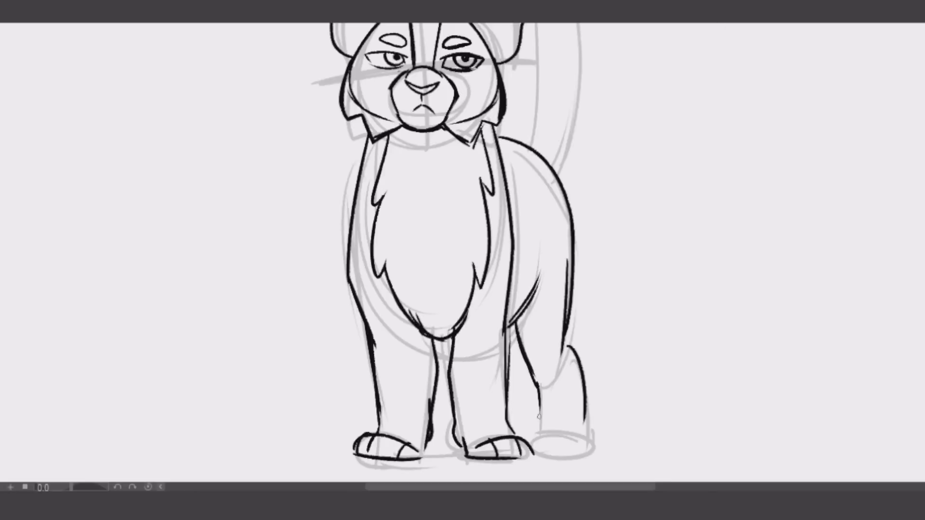
scroll(568, 427, "down", 3)
scroll(567, 428, "up", 8)
Draw the raised tail with a curled tip, and complete the hind paw and hindquarter marking lines.
left_click_drag(512, 347, 641, 184)
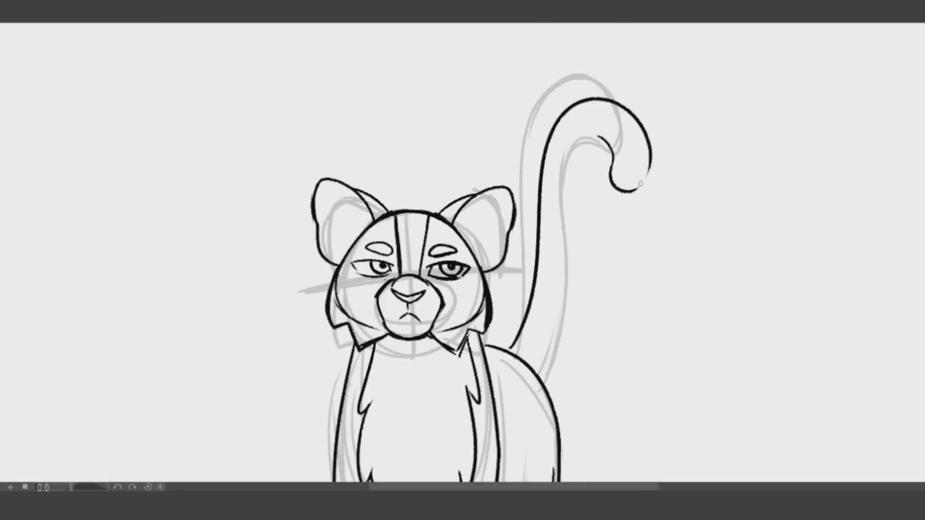
mouse_move(543, 354)
left_mouse_down()
mouse_move(613, 91)
mouse_move(602, 140)
left_mouse_up()
scroll(546, 256, "down", 4)
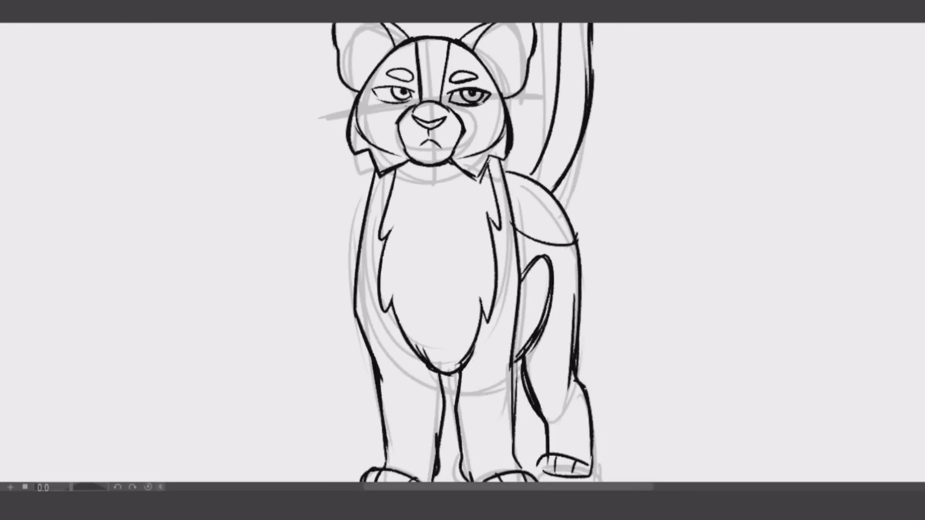
Fade the refined sketch, set a symmetry ruler along the face centre, and ink the nose, mouth, muzzle, forehead stripe, eyes and brows.
scroll(463, 250, "down", 5)
scroll(463, 251, "up", 5)
scroll(462, 251, "up", 2)
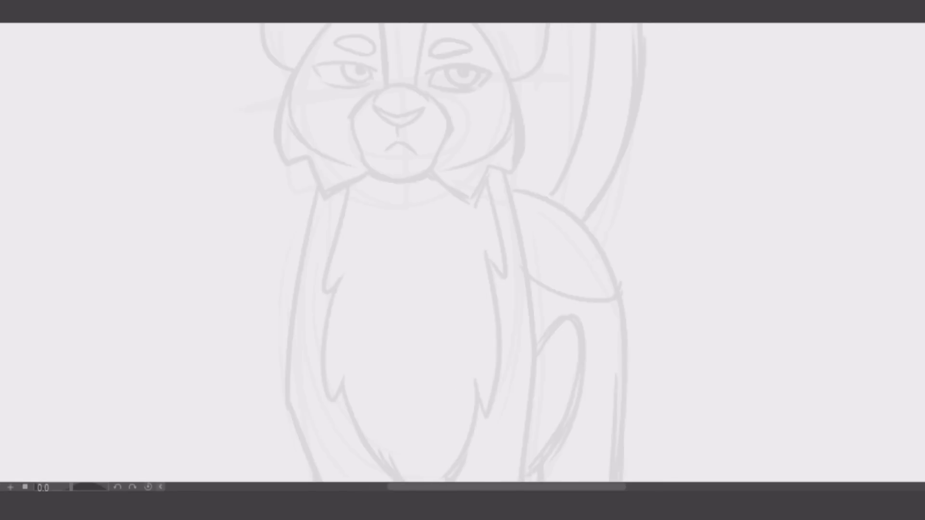
scroll(462, 251, "up", 2)
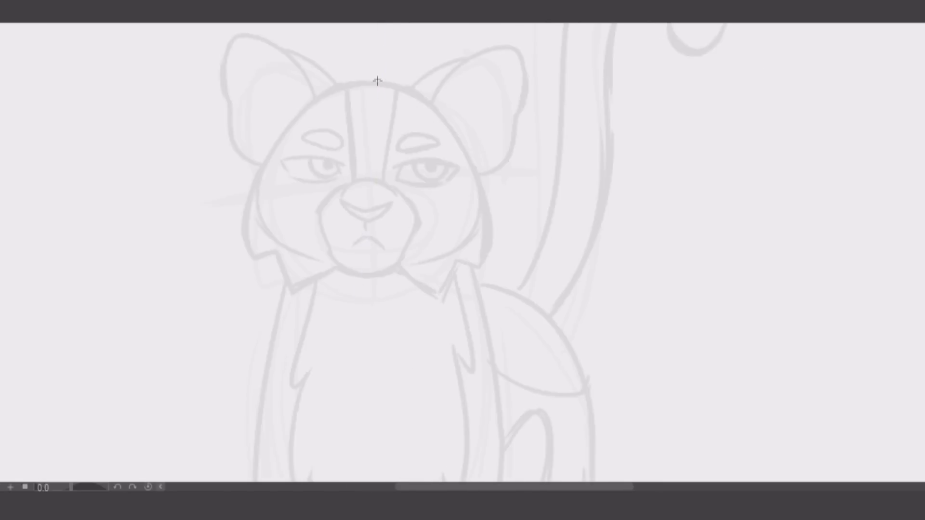
left_click_drag(377, 81, 359, 313)
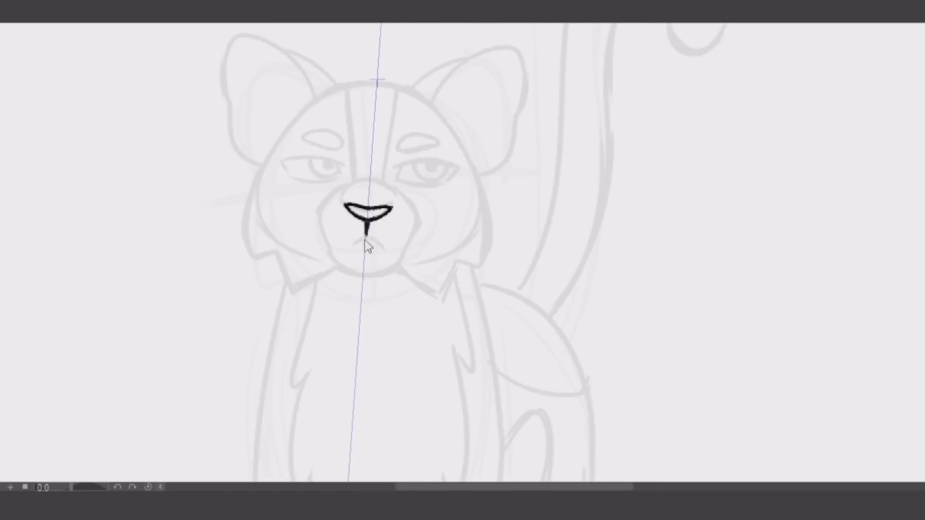
left_click_drag(355, 84, 357, 187)
left_click_drag(395, 186, 453, 169)
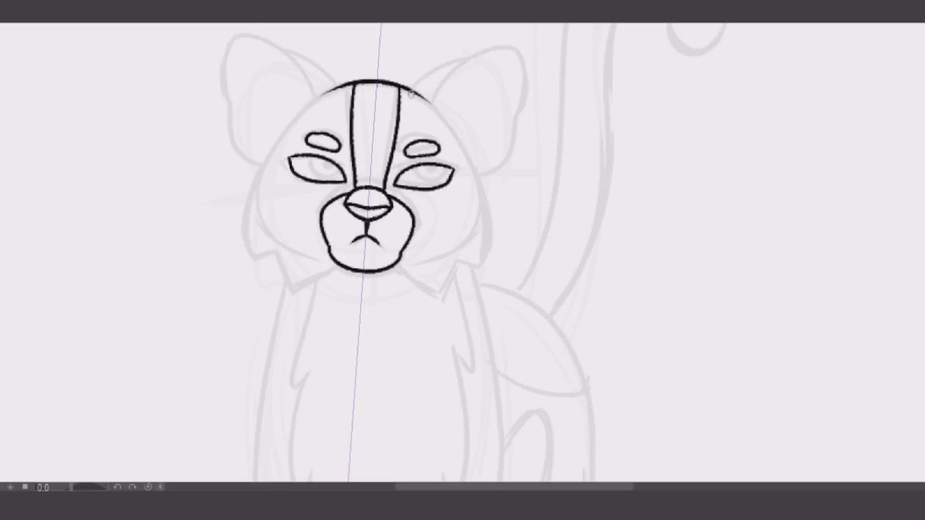
Ink the rounded head outline and the pointed fur tufts along both cheeks.
left_click_drag(430, 100, 389, 279)
left_click_drag(256, 260, 332, 277)
left_click_drag(400, 270, 472, 277)
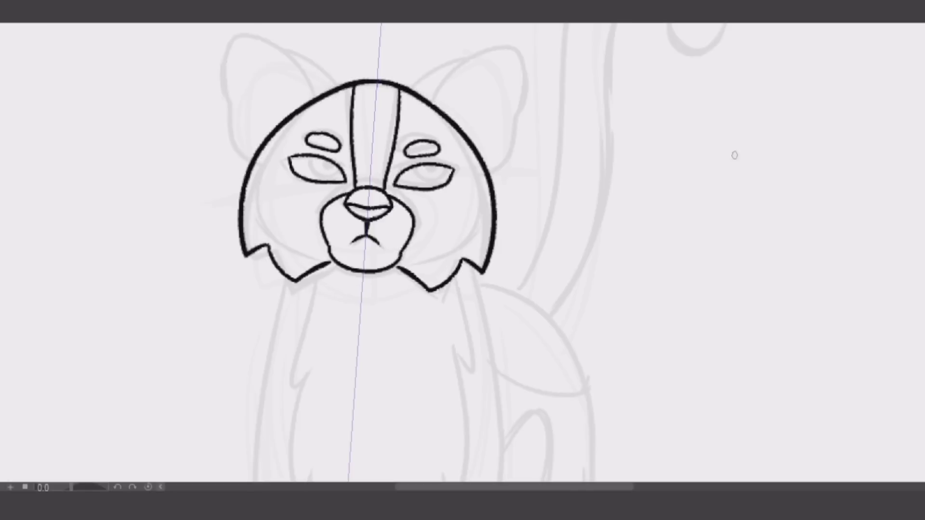
Ink both large ears and their inner folds symmetrically on top of the head.
left_click_drag(222, 236, 308, 159)
left_click_drag(395, 163, 482, 212)
left_click_drag(287, 116, 308, 159)
left_click_drag(395, 168, 428, 140)
scroll(605, 63, "down", 5)
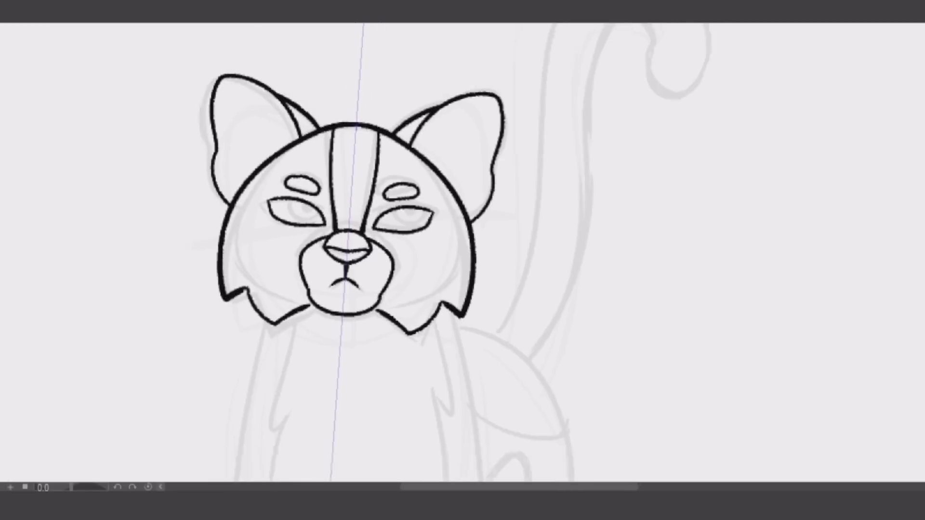
scroll(606, 63, "down", 2)
scroll(605, 63, "up", 1)
scroll(371, 60, "up", 2)
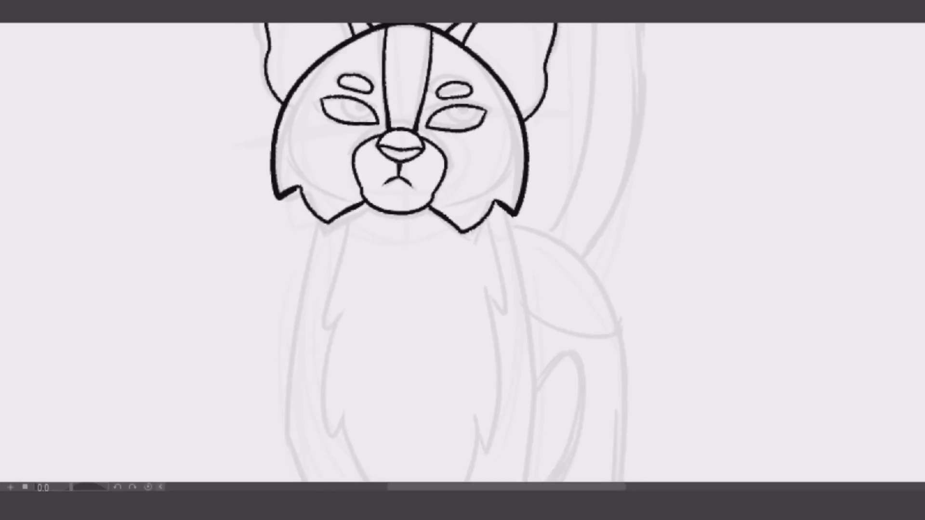
Ink the lower chest fur outline and the inner and outer edges of the first front leg.
scroll(462, 250, "down", 5)
mouse_move(458, 42)
left_mouse_down()
mouse_move(454, 154)
mouse_move(602, 247)
mouse_move(619, 51)
left_mouse_up()
scroll(530, 241, "up", 2)
left_click_drag(531, 217, 528, 348)
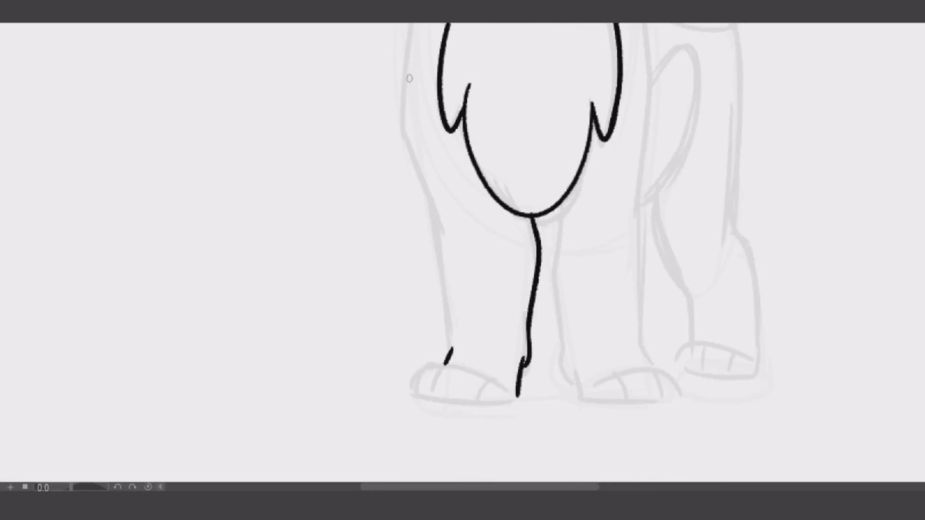
left_click_drag(407, 41, 450, 354)
scroll(481, 241, "up", 3)
scroll(482, 241, "down", 4)
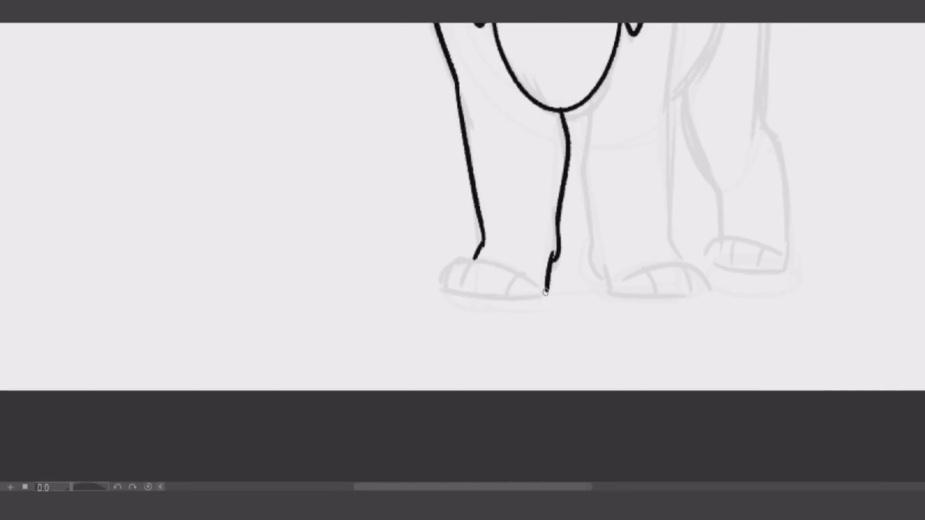
Ink the first front paw with its toe lines, and start the second front leg's inner edge and paw.
left_click_drag(549, 263, 542, 295)
left_click_drag(455, 262, 453, 289)
left_click_drag(513, 277, 508, 292)
left_click_drag(588, 101, 606, 273)
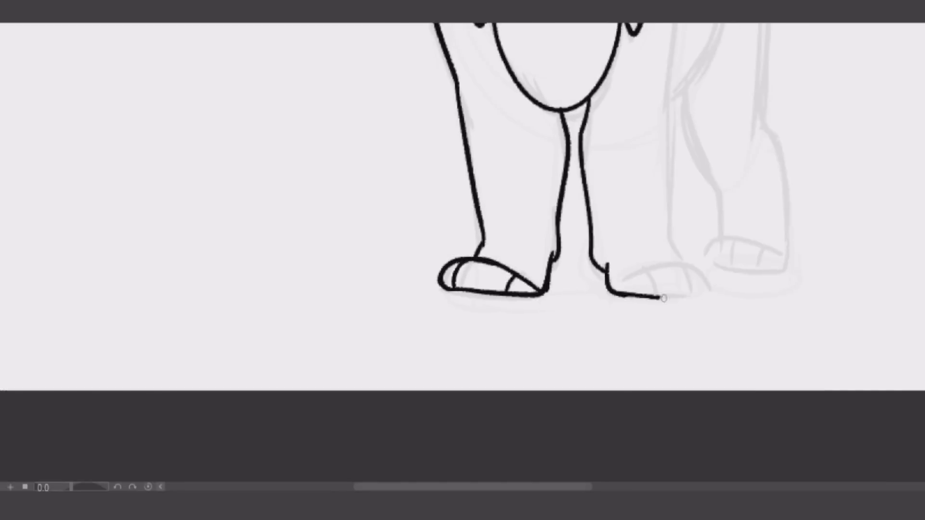
left_click_drag(664, 299, 645, 274)
Ink the shoulder and outer edge of the second front leg, and thicken the chest fur outline beside it.
scroll(681, 250, "up", 3)
scroll(481, 241, "up", 2)
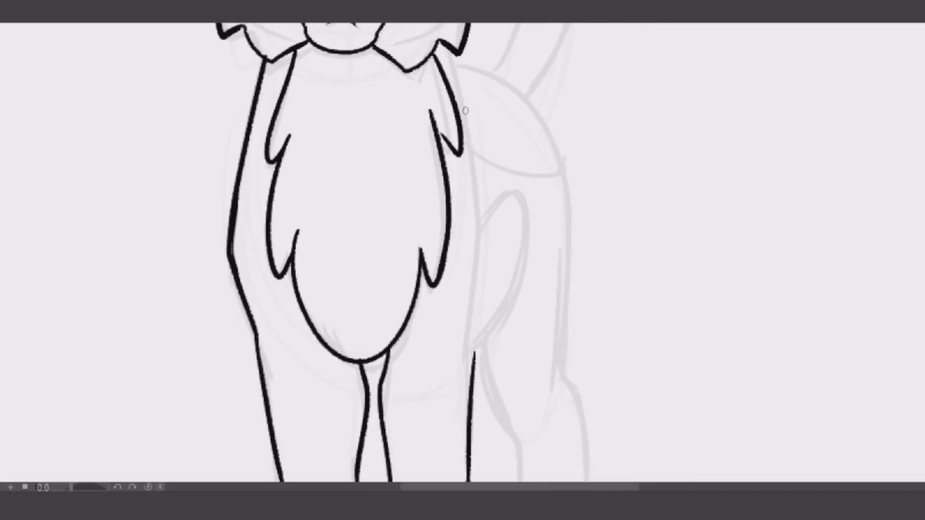
left_click_drag(430, 110, 455, 159)
key("ctrl+z")
mouse_move(442, 48)
left_mouse_down()
mouse_move(489, 248)
mouse_move(472, 354)
left_mouse_up()
mouse_move(436, 58)
left_mouse_down()
mouse_move(417, 272)
mouse_move(442, 226)
left_mouse_up()
scroll(417, 272, "down", 3)
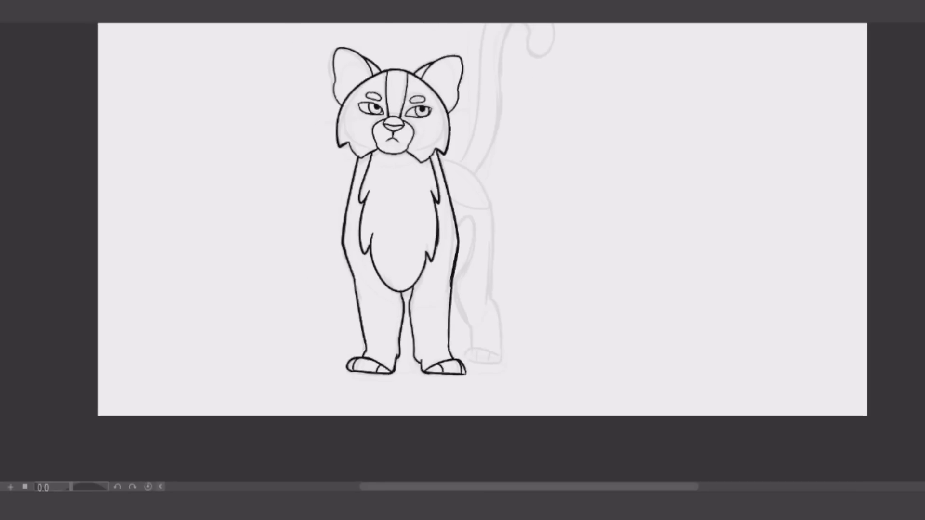
scroll(482, 289, "up", 3)
left_click_drag(487, 287, 481, 347)
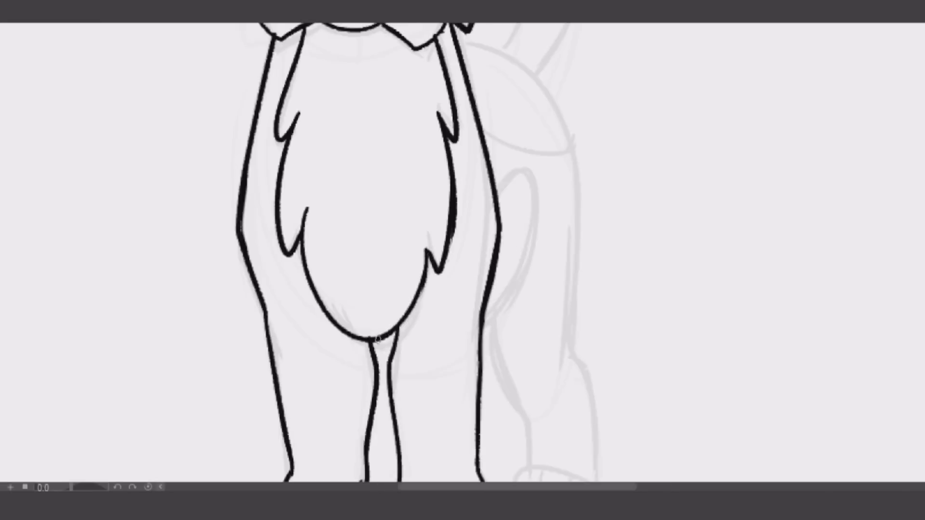
left_click_drag(377, 339, 424, 281)
Ink the rounded hindquarters and thigh line, and complete the hind leg with its paw and toe lines.
left_click_drag(486, 325, 545, 204)
left_click_drag(501, 50, 580, 296)
scroll(581, 297, "down", 5)
left_click_drag(434, 138, 477, 270)
left_click_drag(520, 164, 541, 299)
left_click_drag(464, 302, 537, 303)
left_click_drag(537, 302, 515, 289)
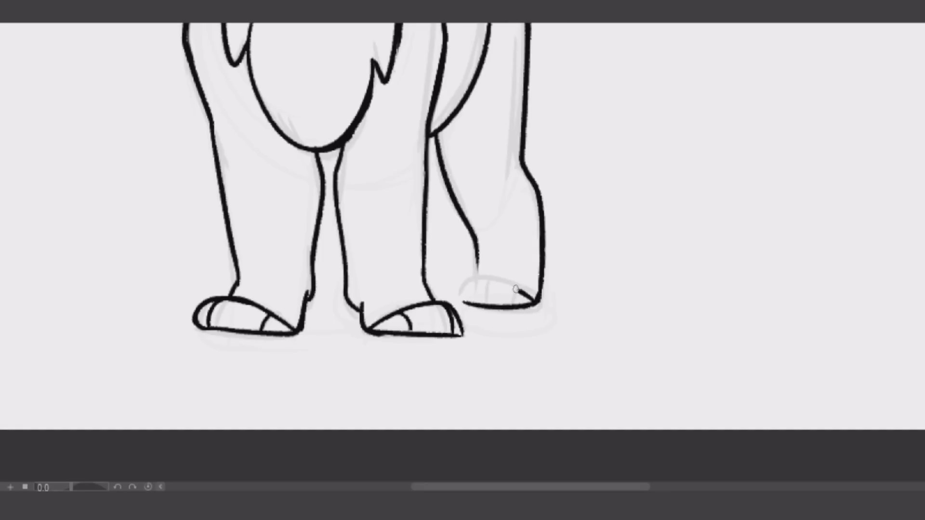
left_click_drag(461, 301, 532, 288)
left_click_drag(476, 281, 479, 303)
left_click_drag(511, 287, 519, 305)
Ink both edges of the raised tail with its hooked tip, and add the jagged marking line near the tip.
scroll(487, 310, "up", 5)
scroll(477, 230, "up", 5)
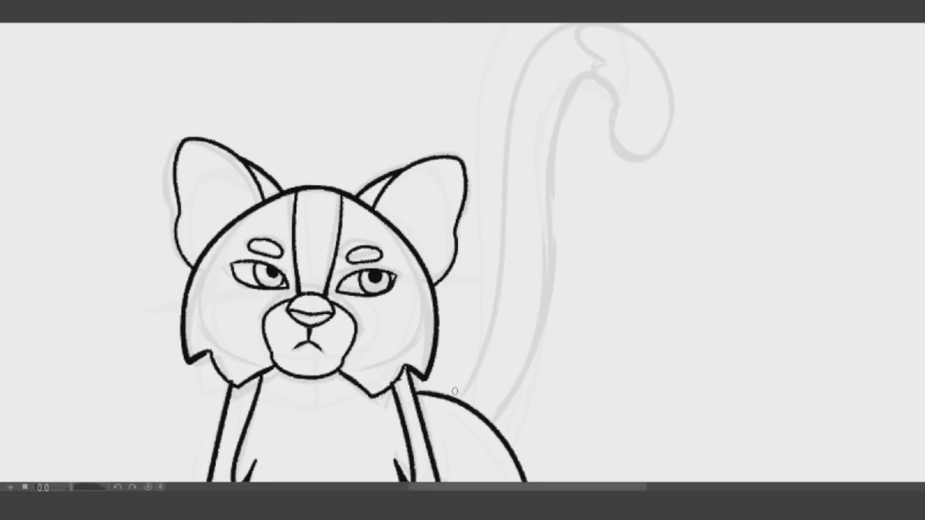
mouse_move(457, 398)
left_mouse_down()
mouse_move(599, 86)
mouse_move(648, 139)
left_mouse_up()
left_click_drag(575, 84, 535, 306)
key("ctrl+z")
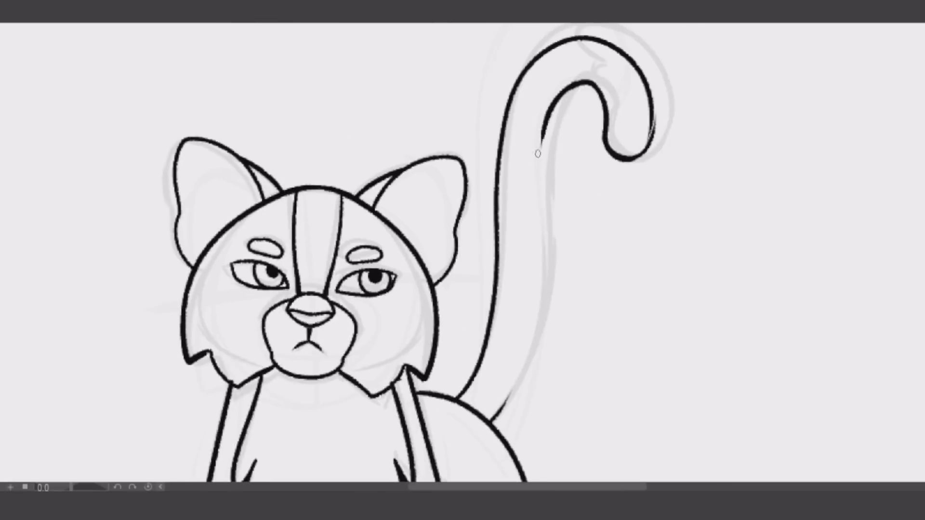
left_click_drag(548, 115, 501, 419)
left_click_drag(547, 142, 496, 421)
key("ctrl+z")
mouse_move(600, 92)
left_mouse_down()
mouse_move(627, 53)
mouse_move(602, 111)
left_mouse_up()
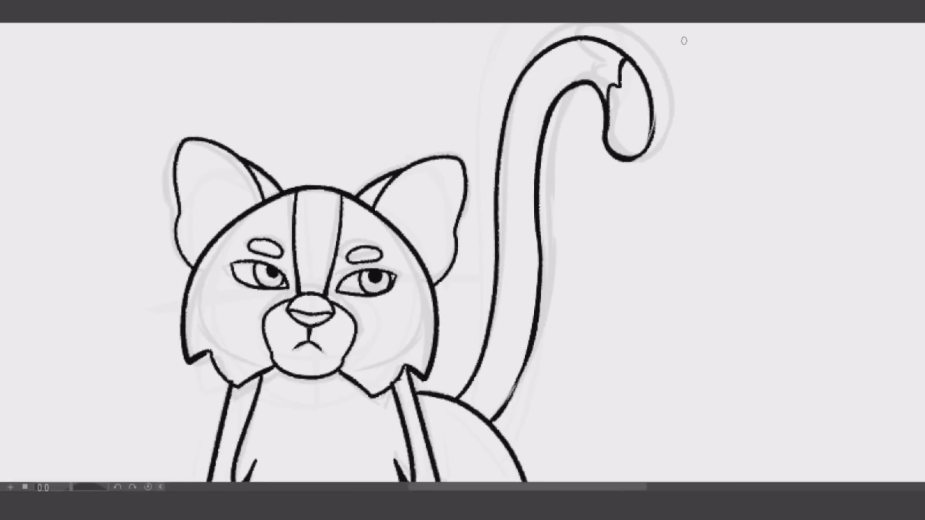
Fill the whole inked feline with a muted mauve-brown base colour.
key("ctrl+0")
key("w")
left_click(574, 140)
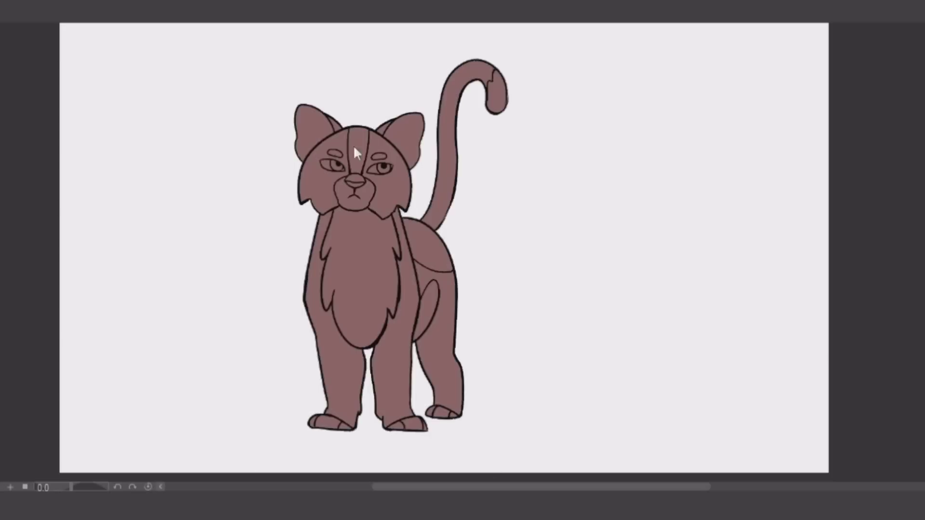
Colour the forehead stripe, brows, back and tail darker brown, the ears charcoal, the muzzle and chest tan, and the irises yellow.
left_click(619, 238)
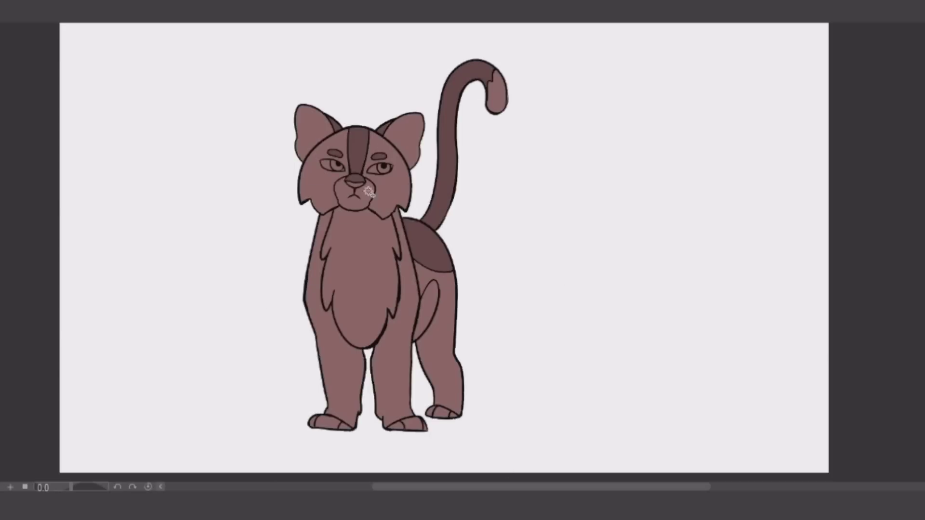
left_click(426, 429)
left_click(455, 454)
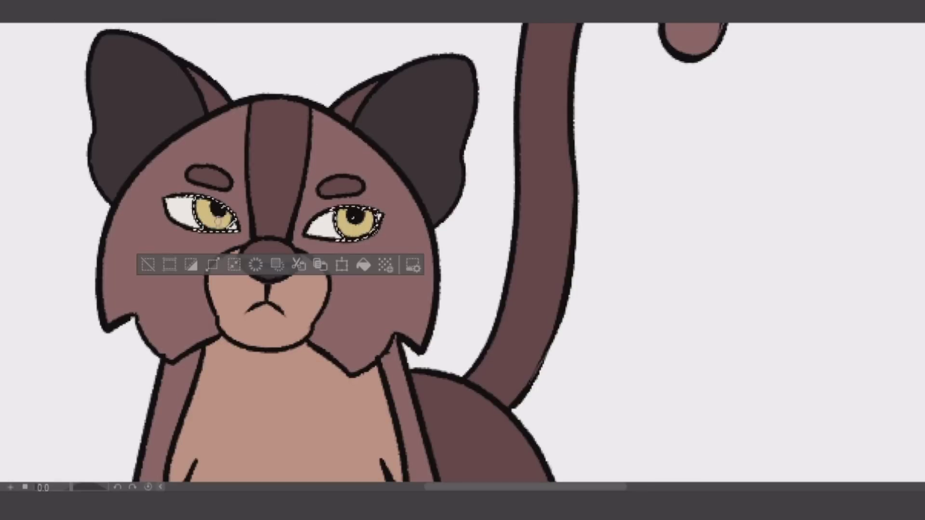
Shade the lower part of both selected irises green, and clear the selection.
left_click_drag(205, 223, 234, 226)
left_click_drag(343, 230, 371, 234)
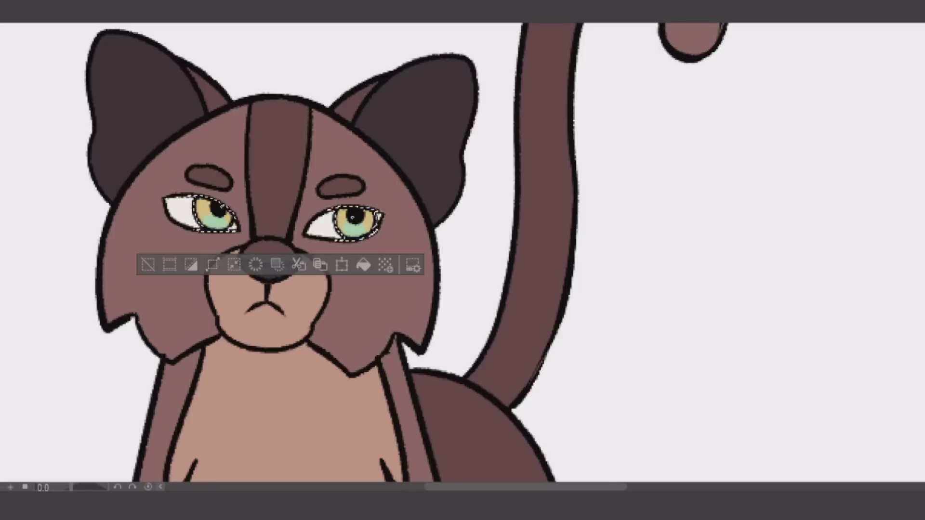
key("ctrl+d")
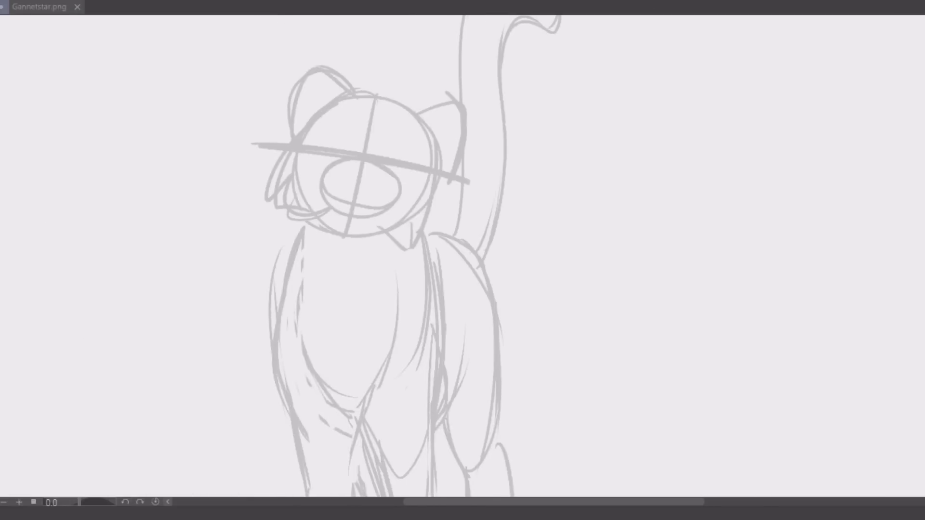
Try an almond-shaped eye with iris and brow on the new feline sketch, plus the outline of the opposite eye.
scroll(415, 186, "up", 3)
mouse_move(347, 200)
left_mouse_down()
mouse_move(414, 186)
mouse_move(397, 224)
left_mouse_up()
left_click_drag(375, 191, 416, 200)
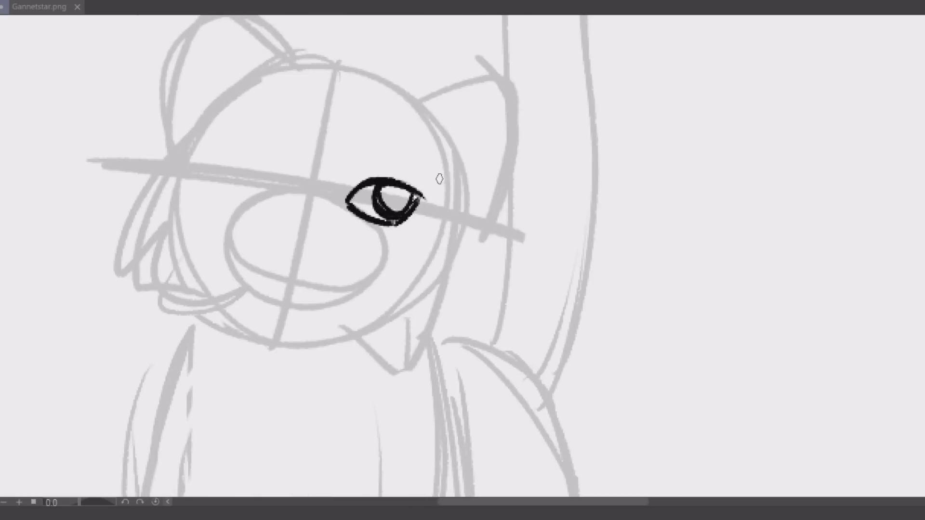
left_click_drag(413, 153, 415, 164)
left_click_drag(241, 134, 243, 137)
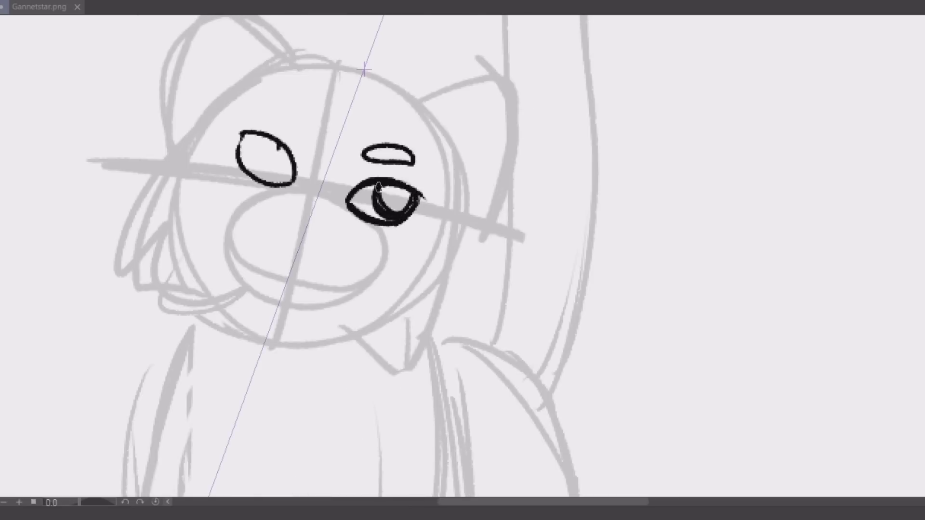
Draw the nose and a small downturned mouth along the tilted face's centre line.
left_click_drag(280, 217, 338, 226)
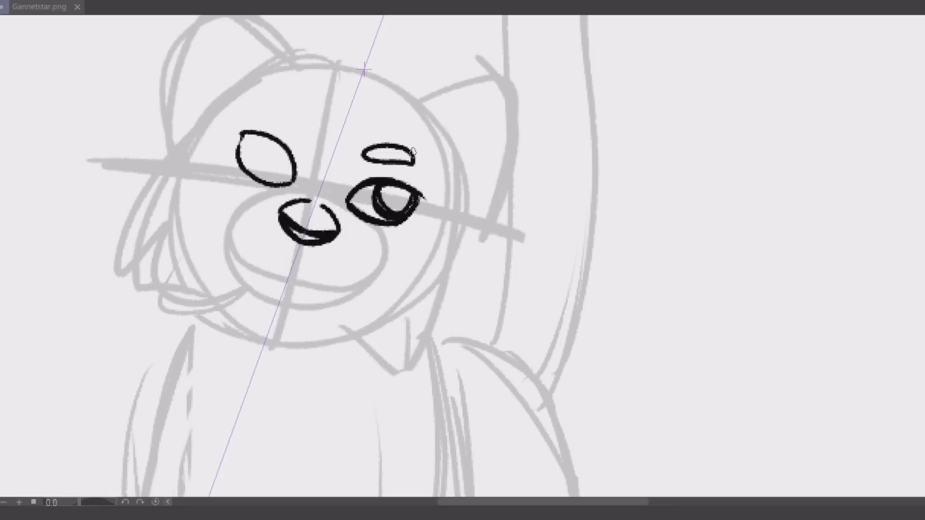
left_click_drag(272, 271, 294, 262)
left_click_drag(295, 263, 306, 283)
Erase the first eyes and brow, and draw two curved forehead stripe lines from the nose to the head's crown.
key("e")
left_click_drag(366, 153, 410, 159)
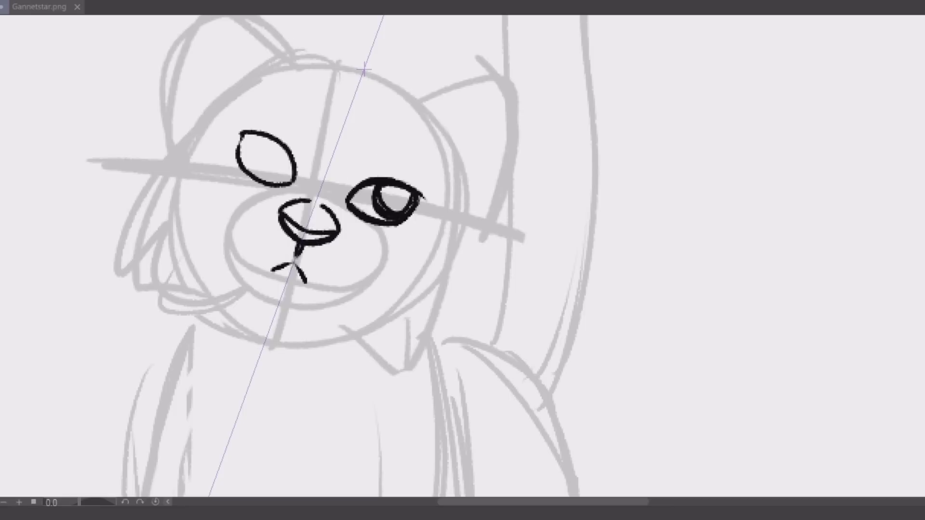
left_click_drag(352, 203, 417, 207)
left_click_drag(241, 144, 294, 178)
left_click_drag(336, 67, 303, 197)
left_click_drag(388, 86, 344, 204)
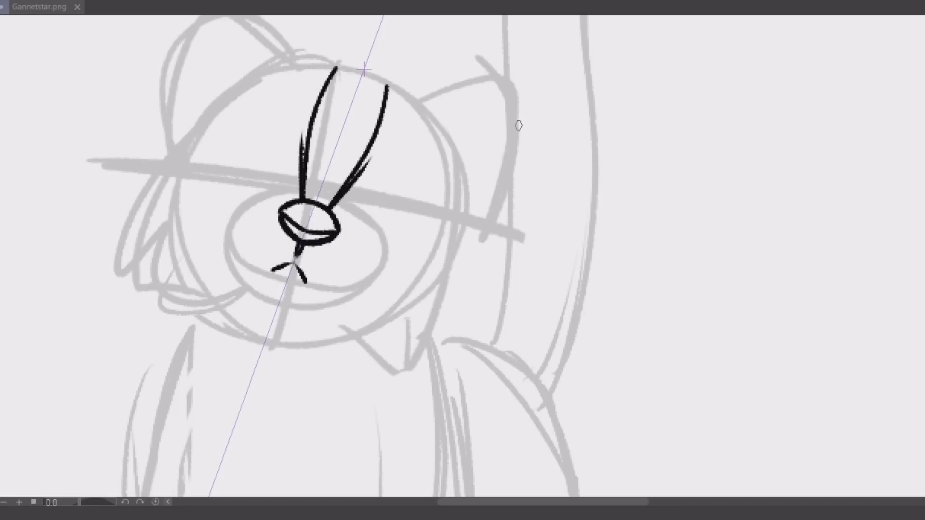
Draw matching almond-shaped eyes and oval brows on both sides of the forehead stripe.
left_click_drag(235, 137, 291, 190)
left_click_drag(417, 202, 352, 208)
left_click_drag(228, 144, 285, 189)
left_click_drag(419, 215, 348, 212)
left_click_drag(280, 117, 275, 119)
left_click_drag(387, 156, 385, 158)
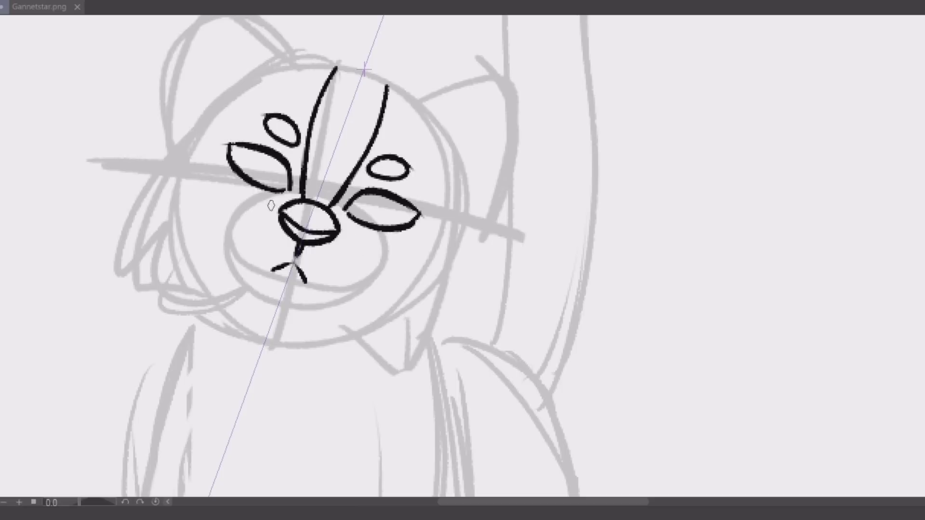
Draw the rounded muzzle around the nose and mouth, and outline the head.
left_click_drag(277, 203, 244, 269)
left_click_drag(243, 275, 309, 316)
left_click_drag(348, 230, 313, 312)
mouse_move(229, 102)
left_mouse_down()
mouse_move(423, 113)
mouse_move(238, 285)
left_mouse_up()
left_click_drag(424, 115, 323, 316)
Try cheek fur tufts that flare outward from both sides of the head.
left_click_drag(226, 164, 139, 144)
left_click_drag(443, 207, 485, 264)
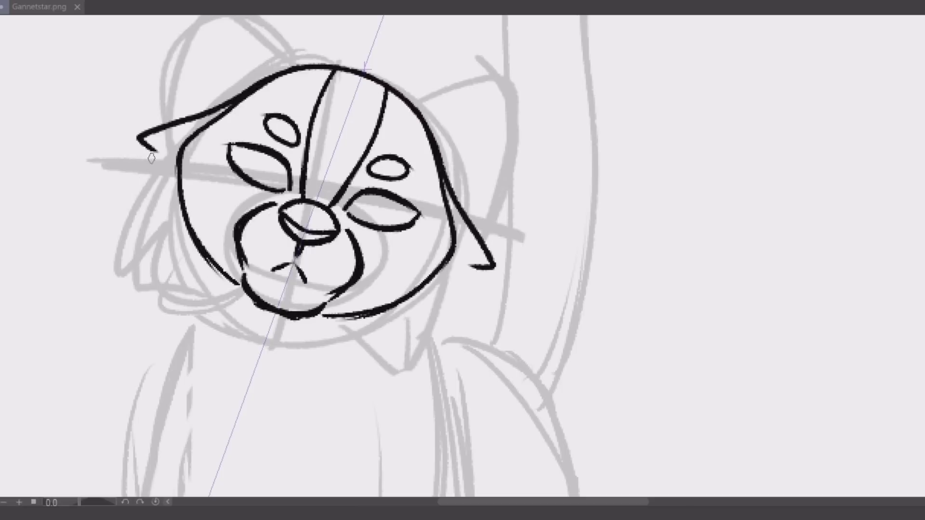
key("ctrl+z")
key("ctrl+z")
Draw two pointed fur tufts down each cheek, following the slope of the head.
left_click_drag(245, 91, 153, 195)
left_click_drag(179, 165, 186, 205)
mouse_move(187, 214)
left_mouse_down()
mouse_move(236, 282)
mouse_move(161, 281)
left_mouse_up()
left_click_drag(179, 150, 182, 203)
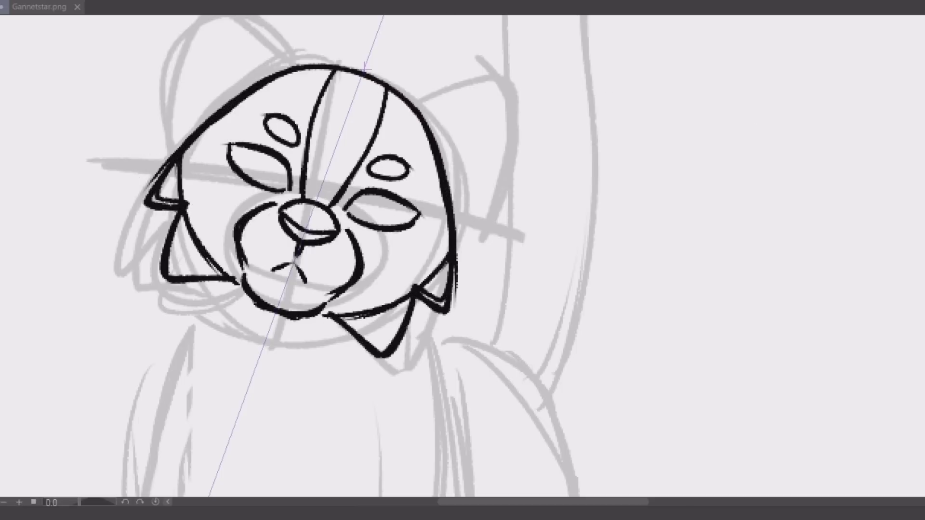
key("ctrl+z")
Draw both ears with their inner folds on the head, and begin the iris inside an eye.
scroll(462, 260, "up", 3)
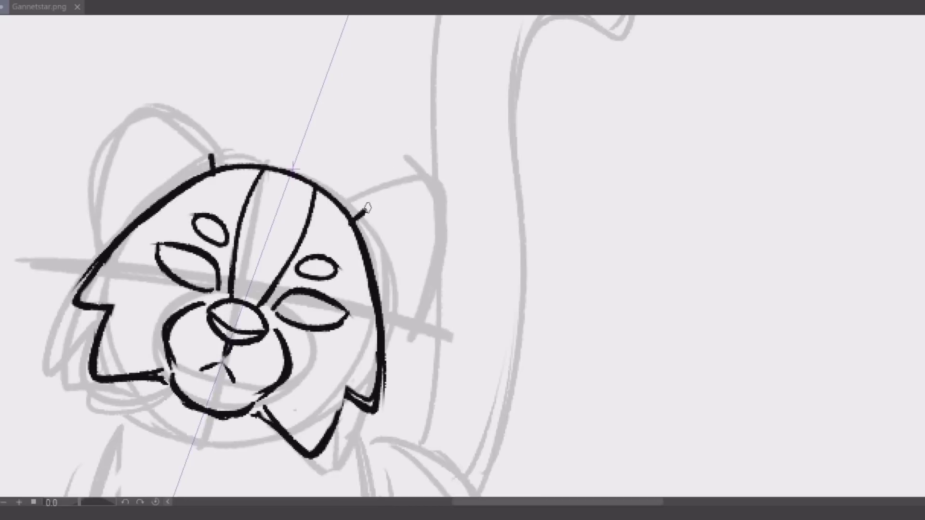
left_click_drag(99, 184, 212, 164)
left_click_drag(200, 108, 236, 164)
scroll(463, 260, "down", 5)
scroll(462, 260, "up", 3)
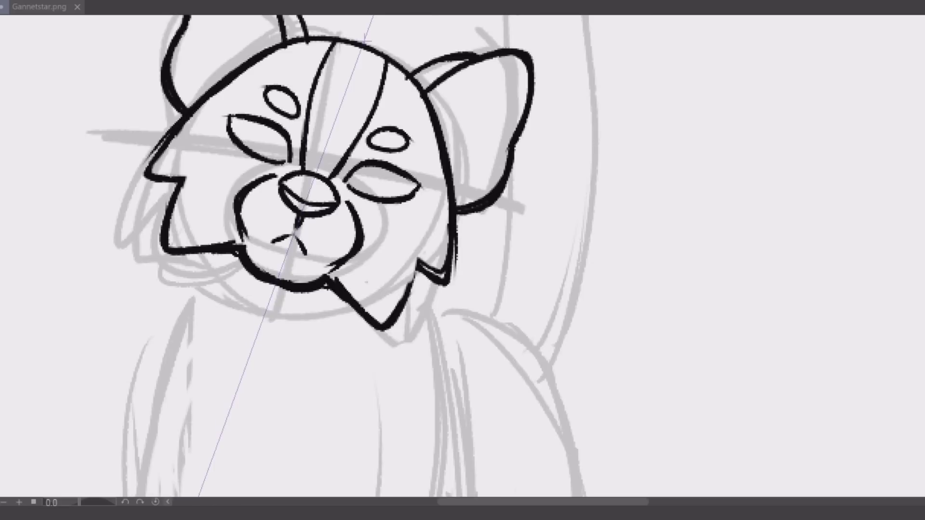
left_click_drag(276, 131, 286, 130)
Draw a jagged chest fur edge, and the inner edge and toed paw of the front leg nearest the hindquarters.
scroll(281, 236, "down", 5)
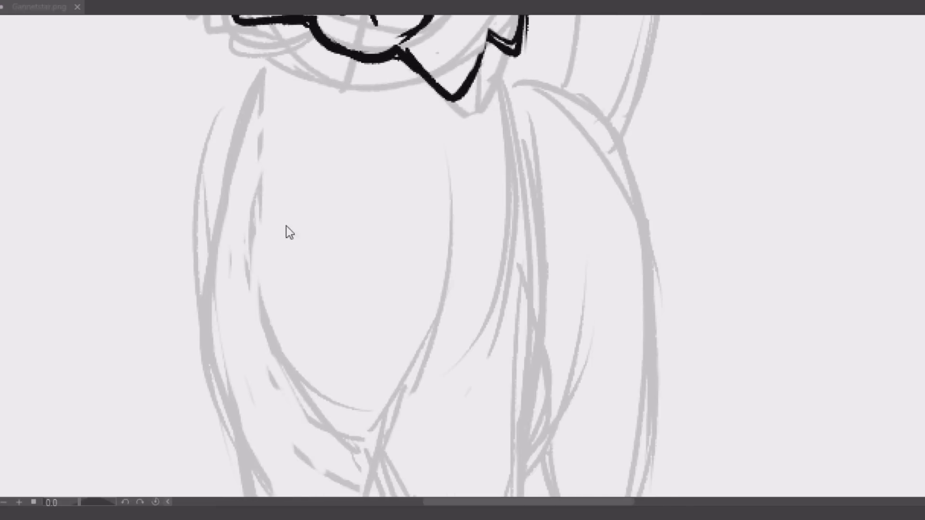
mouse_move(308, 73)
left_mouse_down()
mouse_move(318, 424)
mouse_move(395, 412)
mouse_move(456, 356)
left_mouse_up()
scroll(456, 357, "down", 5)
left_click_drag(354, 181, 413, 396)
mouse_move(418, 373)
left_mouse_down()
mouse_move(415, 441)
mouse_move(507, 77)
mouse_move(470, 457)
left_mouse_up()
Draw the shoulder and outer edge of that front leg up to the cheek, and remove the jagged chest fur edge.
scroll(470, 443, "up", 5)
scroll(485, 246, "down", 2)
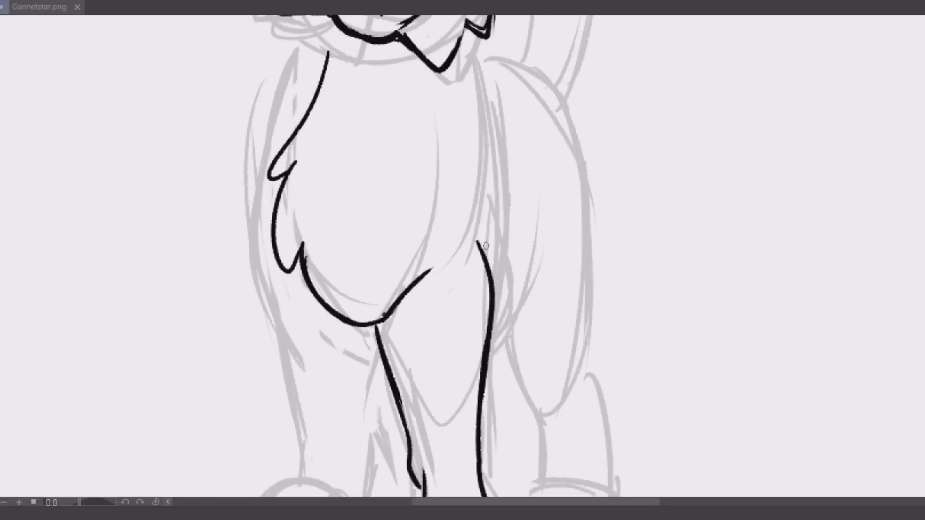
left_click_drag(467, 31, 492, 289)
key("ctrl+z")
key("ctrl+z")
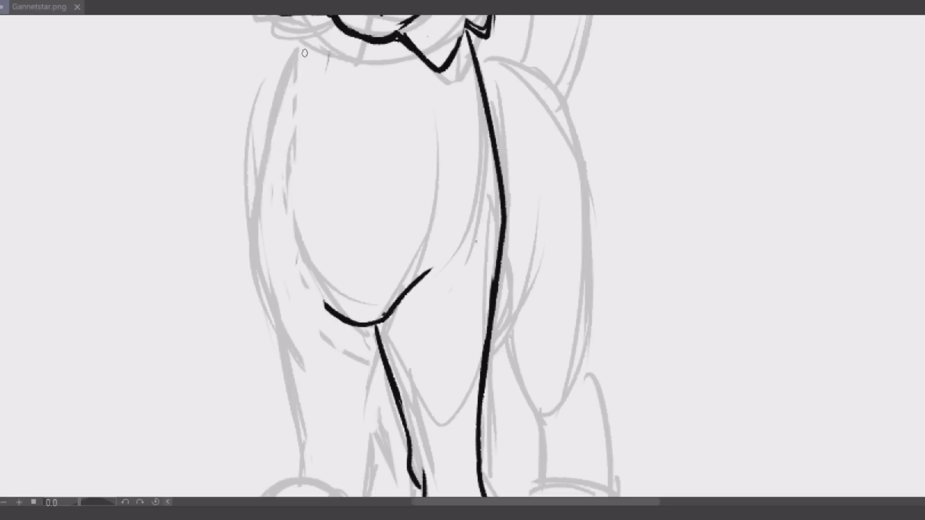
Draw the shoulder, leg edges and toed paw of the other front leg.
left_click_drag(305, 52, 301, 365)
scroll(301, 365, "down", 3)
left_click_drag(318, 234, 336, 344)
left_click_drag(289, 414, 385, 425)
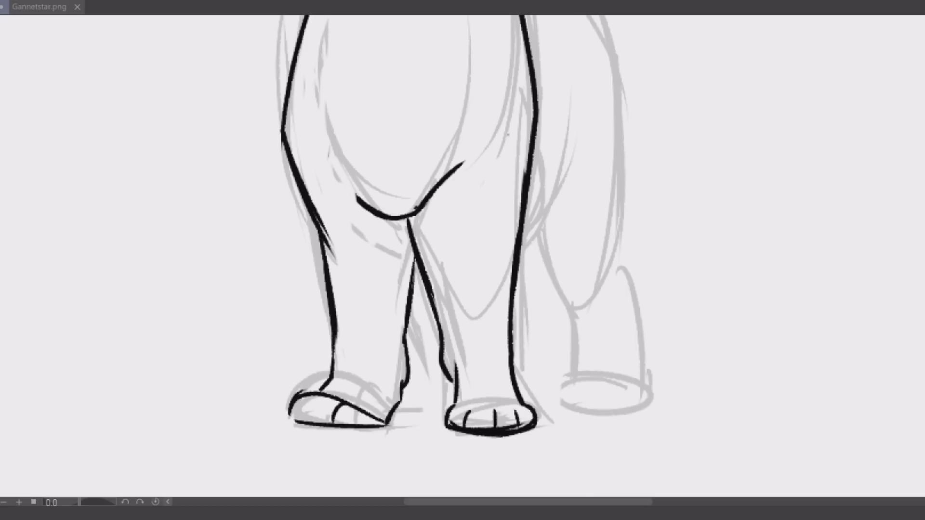
Try a new chest fur outline with a tufted outer side and a straight line on the opposite side.
scroll(463, 241, "up", 4)
left_click_drag(347, 217, 327, 344)
left_click_drag(477, 159, 486, 308)
left_click_drag(337, 327, 383, 395)
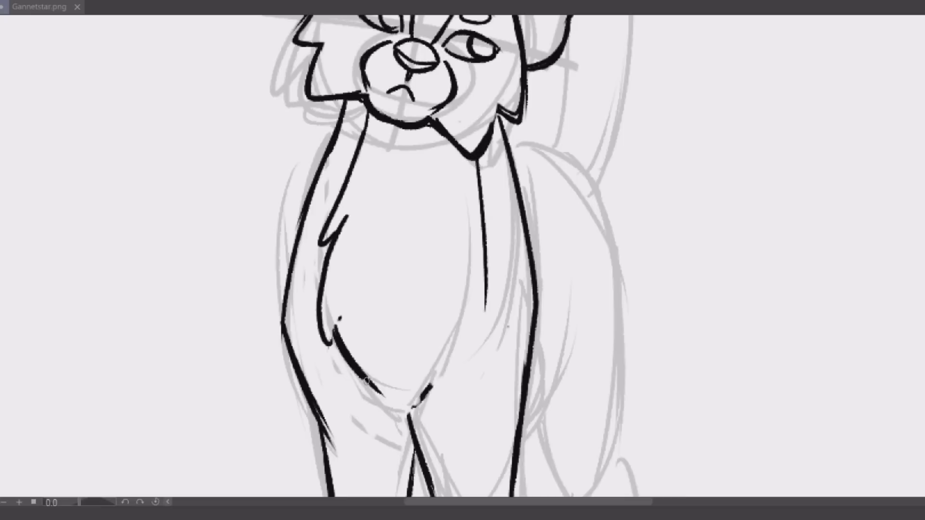
key("ctrl+z")
scroll(462, 260, "down", 3)
scroll(463, 260, "up", 3)
key("ctrl+z")
key("ctrl+z")
Draw the chest patch's plain side lines from below the head down to the point where the front legs meet.
left_click_drag(470, 174, 472, 186)
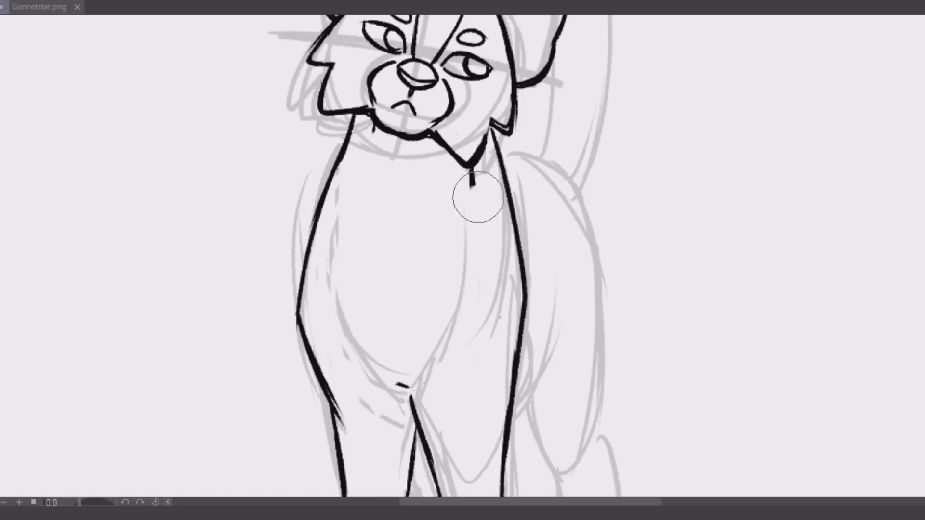
left_click_drag(373, 126, 376, 380)
left_click_drag(473, 168, 479, 328)
left_click_drag(467, 333, 411, 390)
Rework the chest patch's outer edge with small fur tufts running down to the front legs.
left_click_drag(369, 137, 323, 248)
left_click_drag(332, 296, 378, 370)
left_click_drag(347, 344, 378, 381)
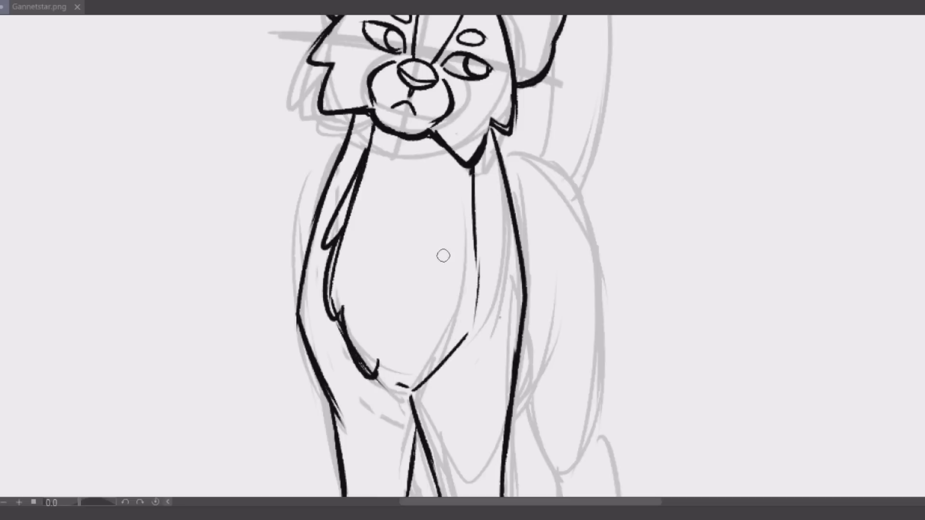
key("ctrl+z")
key("ctrl+z")
mouse_move(364, 174)
left_mouse_down()
mouse_move(321, 251)
mouse_move(344, 313)
left_mouse_up()
left_click_drag(344, 309, 404, 395)
Draw the arched back and rump behind the front legs, with a curved belly line beside the thigh.
scroll(463, 260, "down", 3)
scroll(463, 261, "right", 2)
left_click_drag(404, 46, 487, 289)
left_click_drag(463, 207, 419, 275)
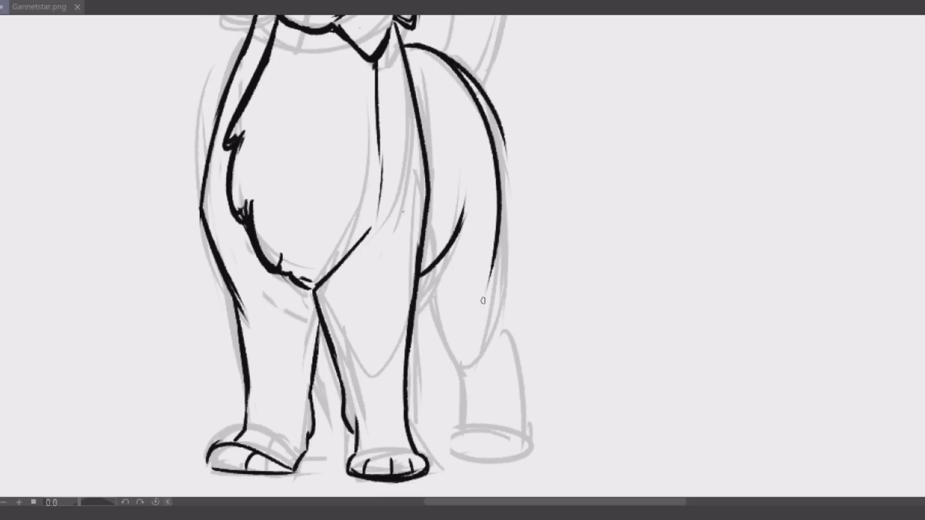
key("ctrl+z")
left_click_drag(409, 46, 501, 318)
Draw the thigh, lower hind leg and hind paw with its toe lines.
mouse_move(462, 212)
left_mouse_down()
mouse_move(419, 284)
mouse_move(491, 330)
mouse_move(522, 428)
left_mouse_up()
left_click_drag(456, 358, 520, 448)
left_click_drag(465, 436, 467, 449)
left_click_drag(511, 203, 521, 416)
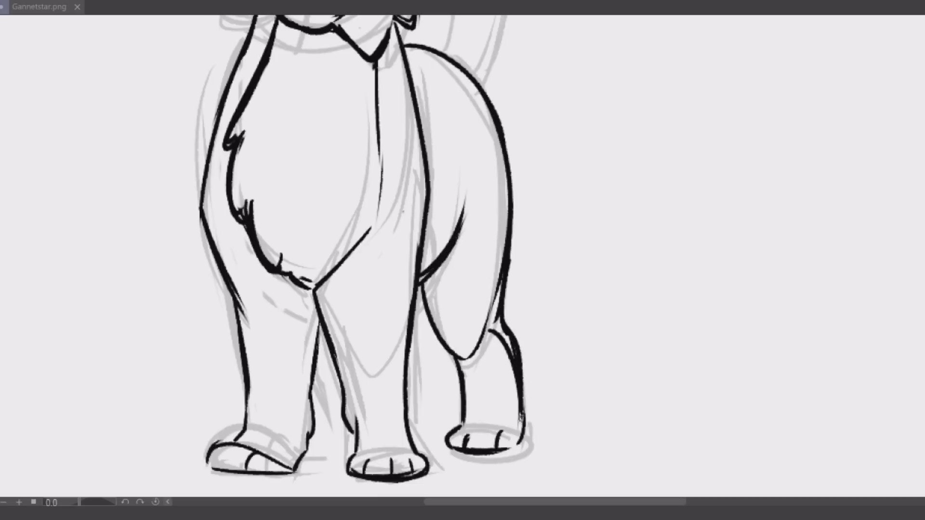
Draw the tail sweeping out from the rump and curling upward, with a jagged marking line near its tip.
scroll(657, 49, "up", 5)
scroll(463, 260, "down", 3)
scroll(462, 260, "up", 3)
left_click_drag(501, 315, 639, 218)
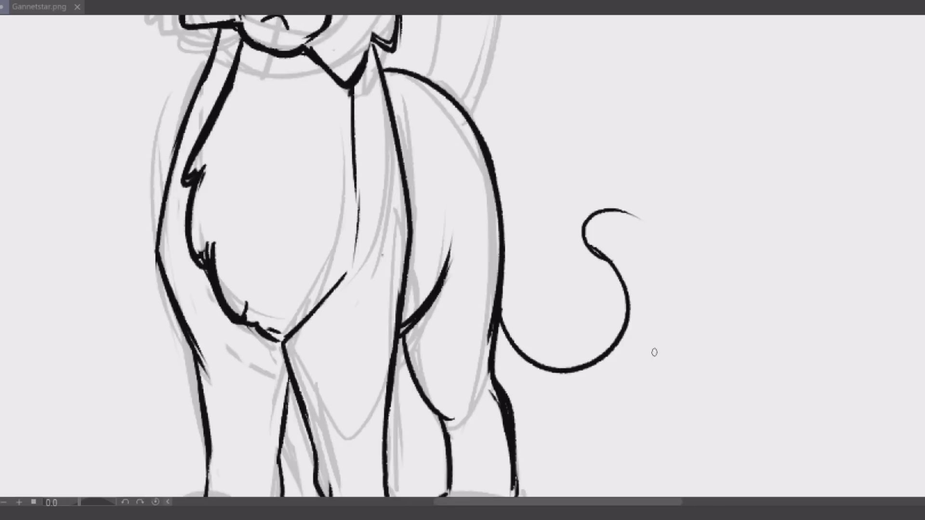
left_click_drag(512, 414, 584, 433)
mouse_move(503, 337)
left_mouse_down()
mouse_move(602, 212)
mouse_move(670, 318)
left_mouse_up()
Thicken the muzzle's side lines and add pupils to both eyes in the head sketch.
scroll(450, 158, "up", 4)
scroll(450, 158, "left", 3)
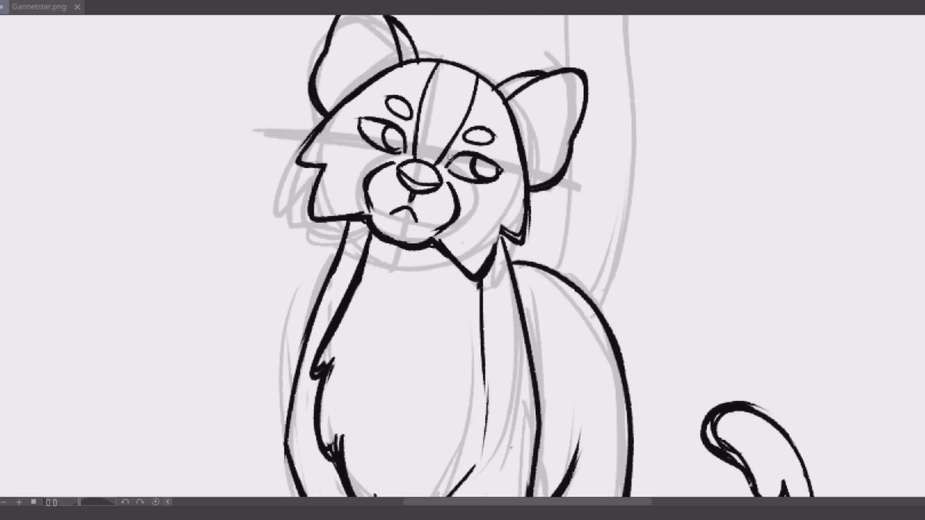
left_click_drag(382, 166, 371, 227)
left_click_drag(450, 179, 426, 243)
left_click_drag(370, 173, 358, 217)
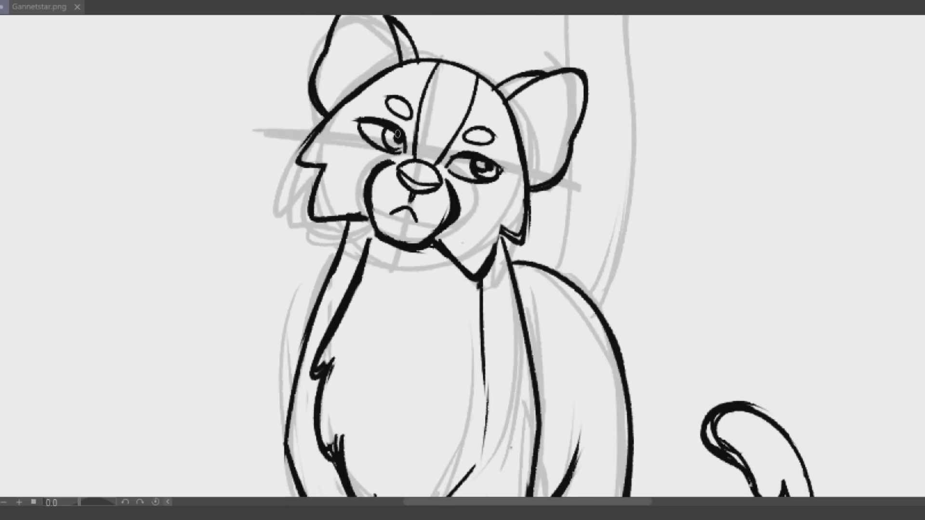
Fade the sketch and place a symmetry ruler along the tilted head's centre line, discarding the stray test stroke.
scroll(450, 193, "up", 2)
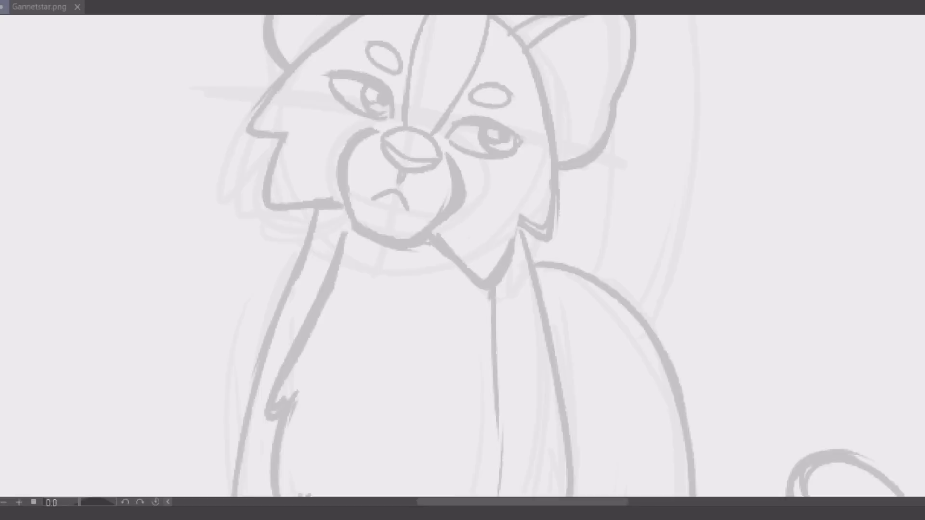
scroll(450, 193, "up", 3)
scroll(450, 192, "right", 2)
left_click_drag(404, 223, 477, 231)
key("ctrl+z")
left_click_drag(332, 350, 434, 75)
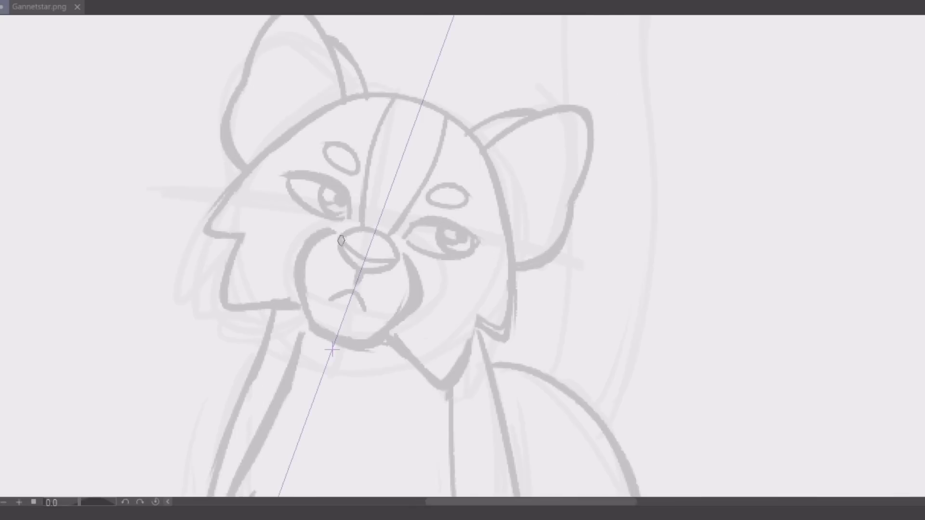
Ink the nose, the two forehead stripe lines and both almond-shaped eye outlines over the faded sketch.
left_click_drag(356, 240, 388, 264)
left_click_drag(343, 253, 362, 276)
left_click_drag(396, 97, 357, 237)
left_click_drag(447, 116, 389, 247)
left_click_drag(289, 183, 292, 190)
left_click_drag(409, 236, 411, 241)
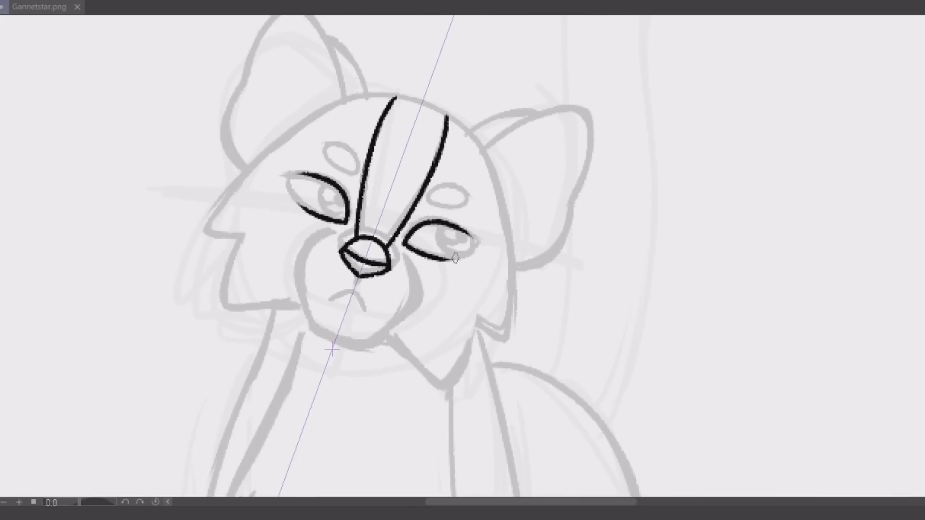
Ink the frowning mouth, the rounded muzzle outline and the oval brow spots above the eyes.
left_click_drag(357, 294, 367, 314)
left_click_drag(330, 300, 354, 295)
left_click_drag(396, 260, 386, 337)
left_click_drag(339, 238, 367, 345)
left_click_drag(340, 144, 337, 144)
left_click_drag(450, 185, 448, 186)
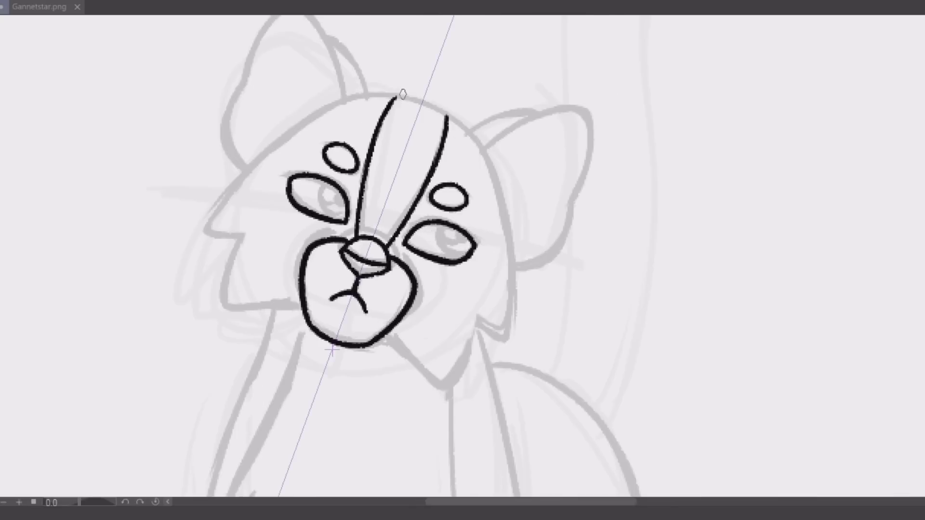
Ink the head's outer contour with the pointed cheek fur on both sides of the muzzle.
left_click_drag(245, 241, 468, 324)
left_click_drag(217, 231, 298, 306)
left_click_drag(470, 328, 436, 383)
Ink both ears with their notched outer edges and back folds, and add the irises and pupils.
left_click_drag(338, 101, 270, 17)
left_click_drag(484, 145, 593, 135)
left_click_drag(244, 84, 236, 168)
left_click_drag(590, 140, 523, 272)
left_click_drag(534, 115, 496, 121)
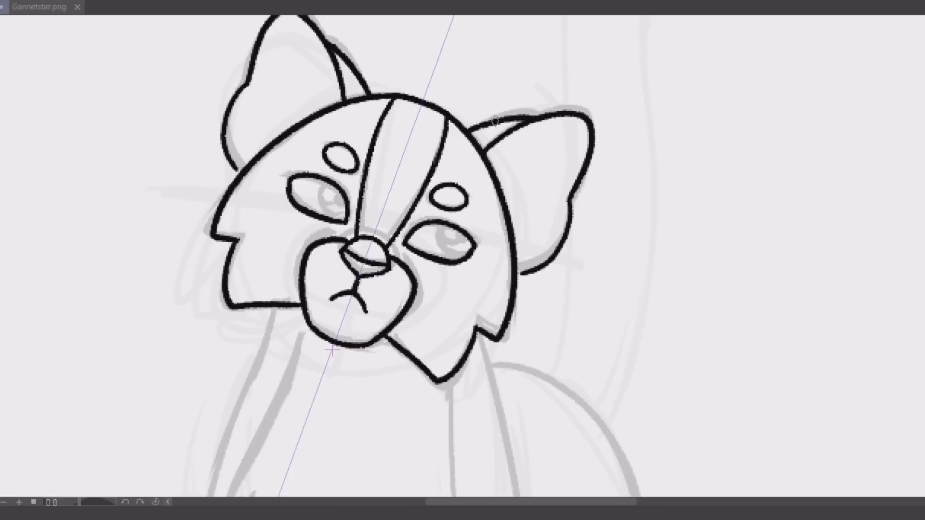
left_click_drag(450, 228, 435, 253)
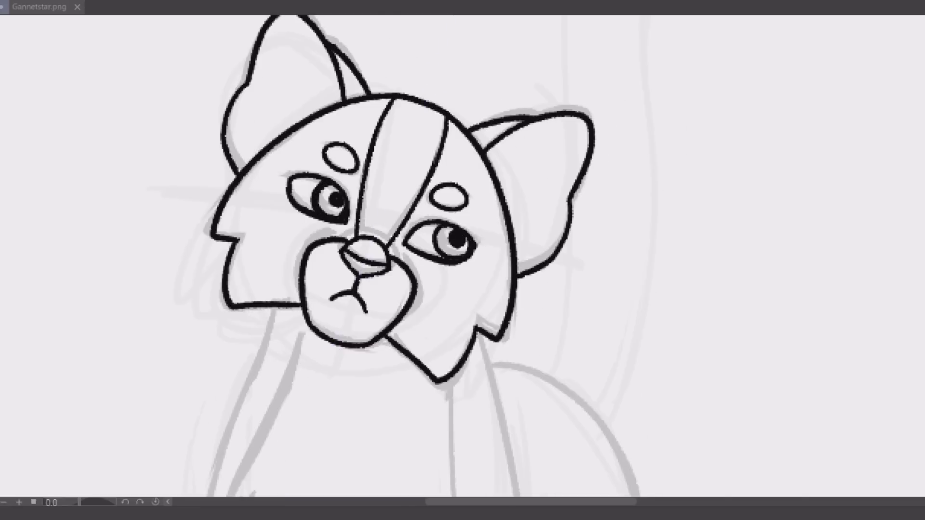
scroll(462, 255, "down", 5)
mouse_move(330, 42)
left_mouse_down()
mouse_move(269, 227)
mouse_move(371, 438)
left_mouse_up()
left_click_drag(496, 105, 508, 279)
scroll(337, 240, "up", 3)
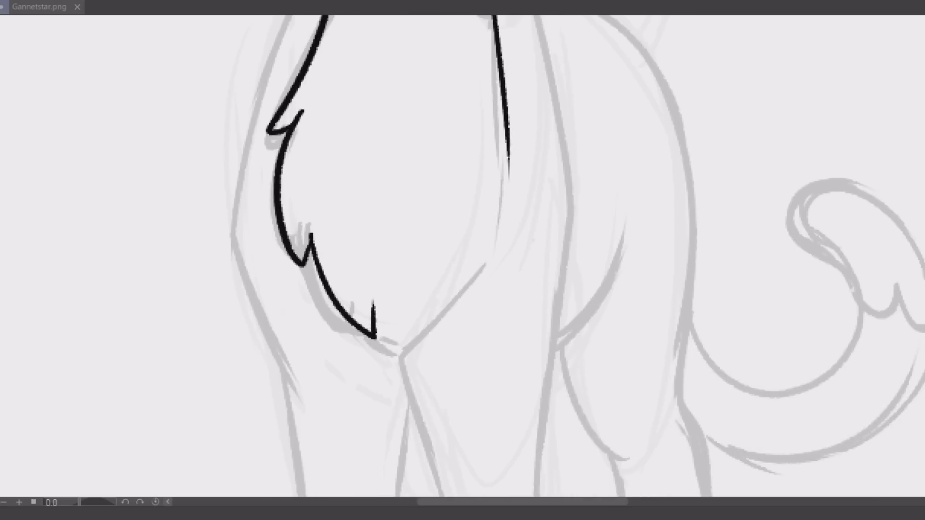
key("ctrl+z")
key("ctrl+z")
Ink the outer neck and shoulder lines down through both front legs and paws, removing the chest patch strokes.
scroll(443, 251, "down", 3)
left_click_drag(383, 97, 369, 322)
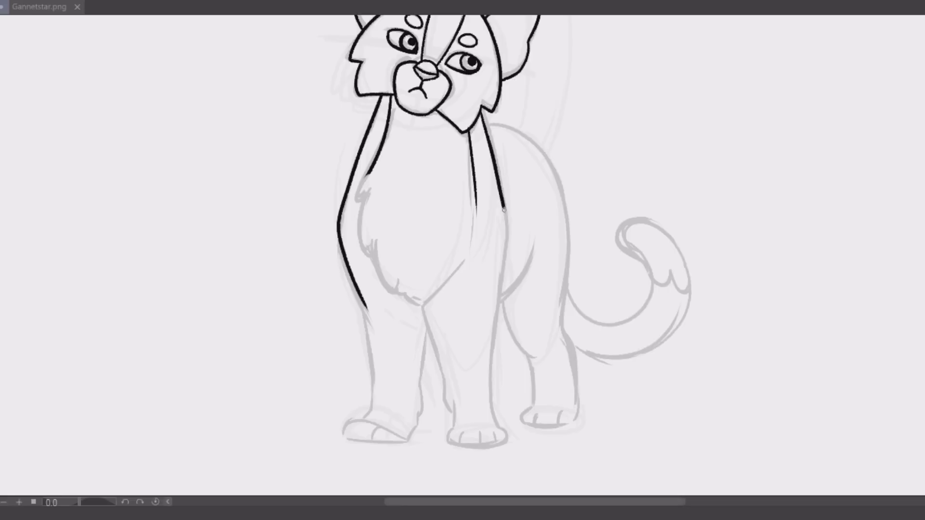
left_click_drag(503, 210, 494, 317)
left_click_drag(421, 304, 455, 420)
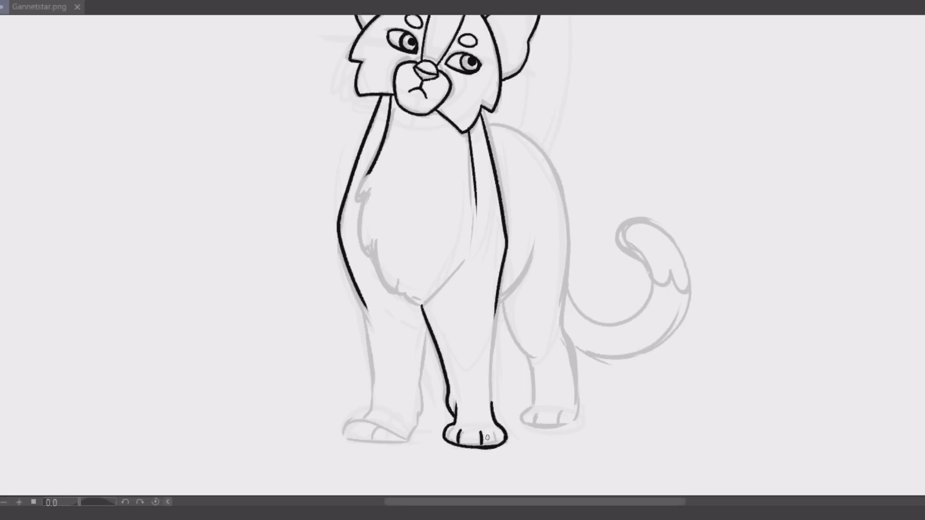
key("ctrl+z")
mouse_move(366, 176)
left_mouse_down()
mouse_move(397, 286)
mouse_move(479, 137)
left_mouse_up()
key("ctrl+z")
key("ctrl+z")
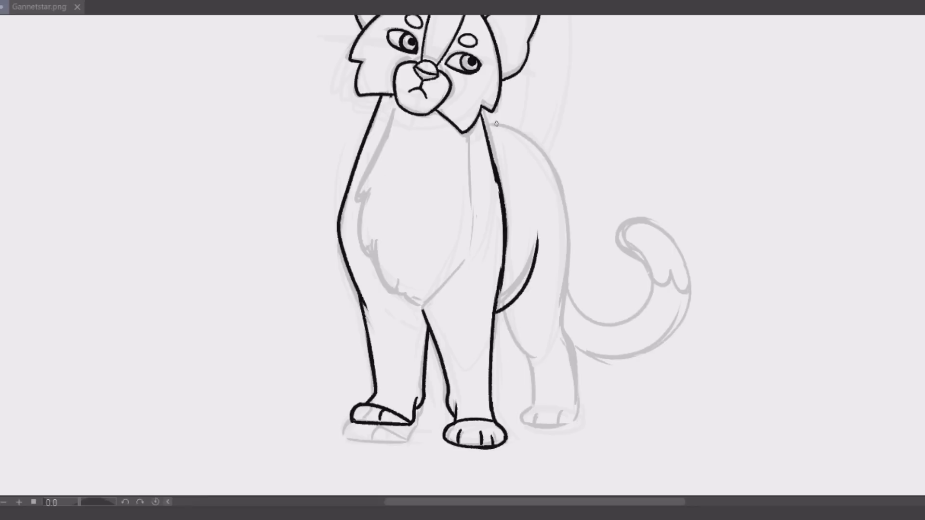
Ink the arched back, the near hind leg with its paw, and the curled tail with its tip marking.
left_click_drag(487, 127, 570, 308)
left_click_drag(503, 312, 534, 361)
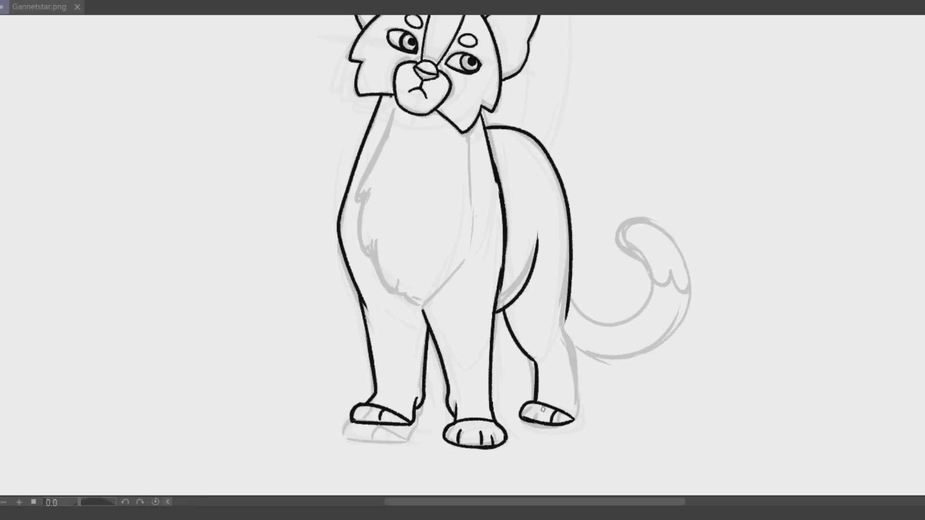
left_click_drag(571, 304, 624, 241)
mouse_move(585, 359)
left_mouse_down()
mouse_move(679, 332)
mouse_move(621, 230)
left_mouse_up()
left_click_drag(653, 277, 684, 296)
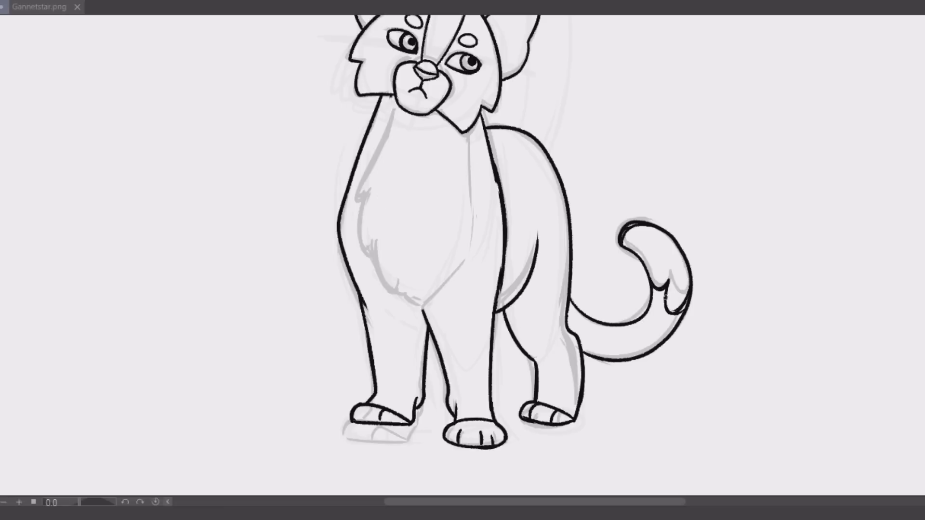
Erase the sketched chest patch and ink a new one with fur tufts on both sides, ending in a point.
left_click_drag(379, 149, 402, 288)
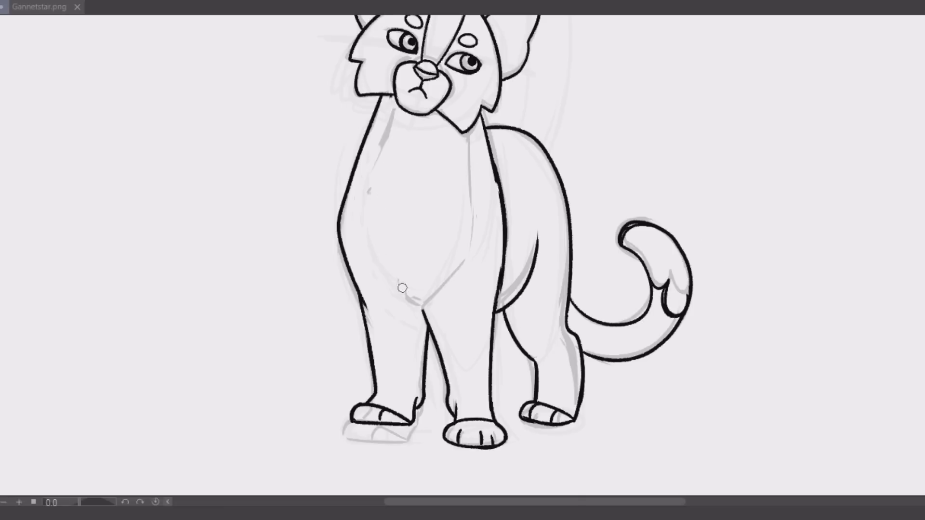
left_click_drag(393, 113, 414, 313)
left_click_drag(464, 135, 426, 310)
mouse_move(396, 103)
left_mouse_down()
mouse_move(366, 236)
mouse_move(423, 312)
left_mouse_up()
left_click_drag(468, 128, 483, 233)
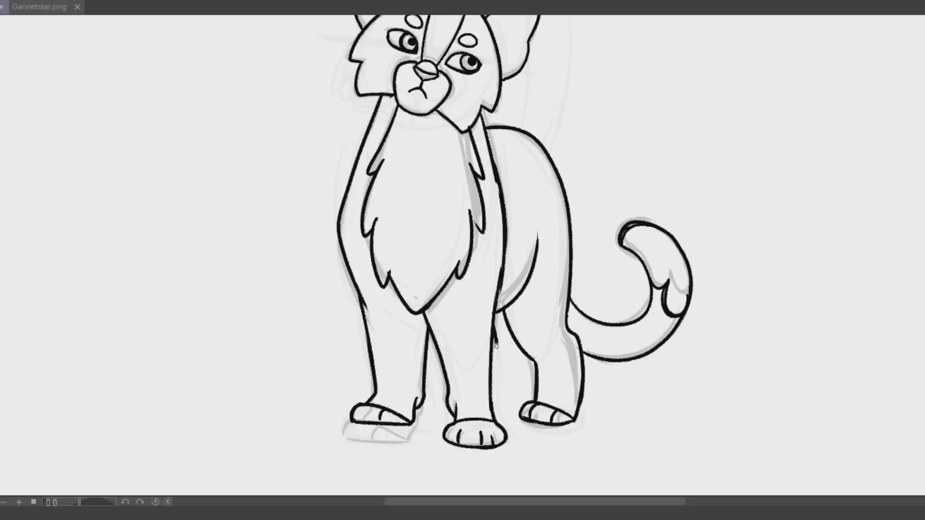
Ink the far hind leg behind the front legs, plus the marking lines across the back and belly.
left_click_drag(453, 381, 390, 436)
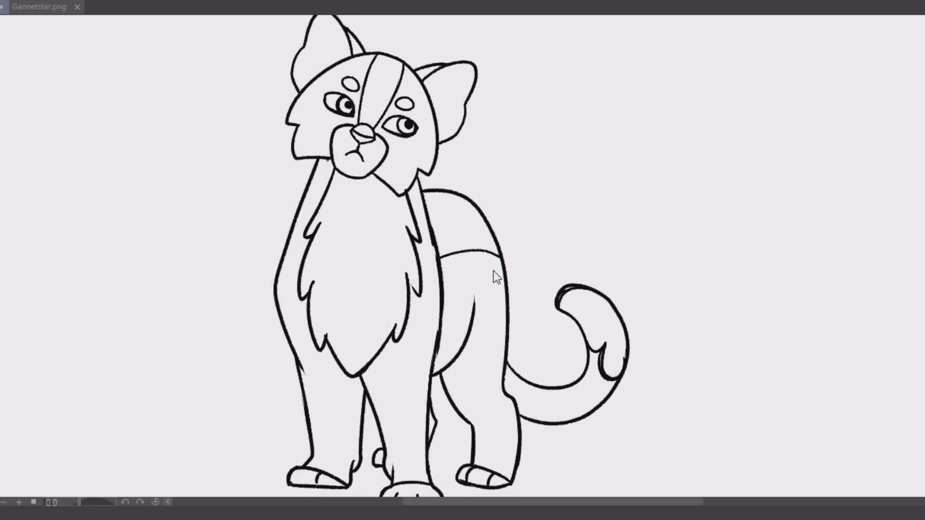
key("ctrl+z")
key("ctrl+z")
left_click_drag(442, 263, 466, 251)
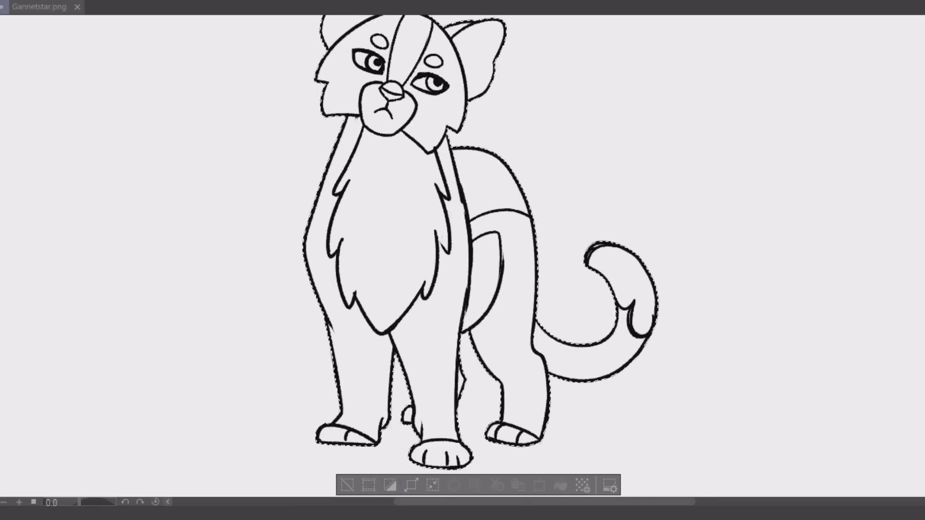
Fill the figure with a mauve-brown base and colour the forehead stripe, brow spots, nose, back and tail darker brown.
left_click(475, 485)
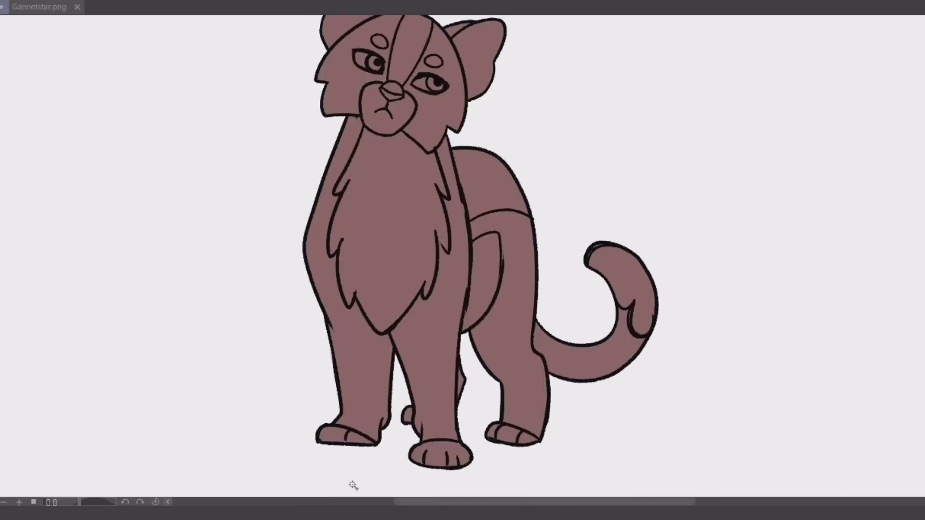
key("alt+BackSpace")
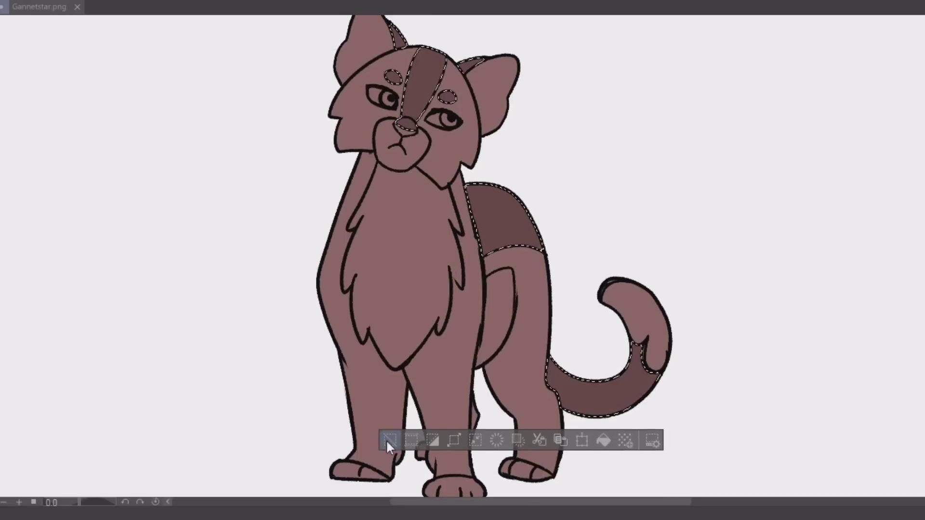
key("ctrl+d")
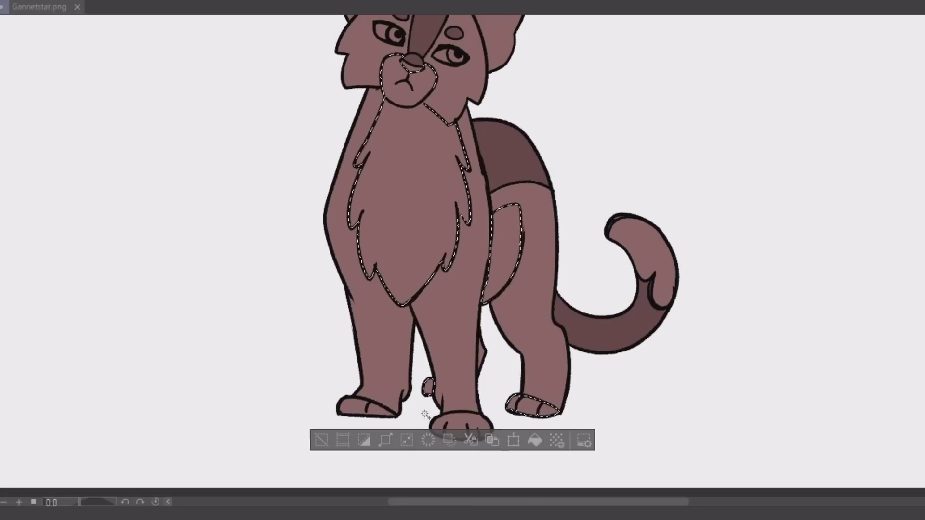
Fill the muzzle, chest, belly and paws tan, the inner ears near-black, and the eyes cream with pale blue irises.
key("alt+BackSpace")
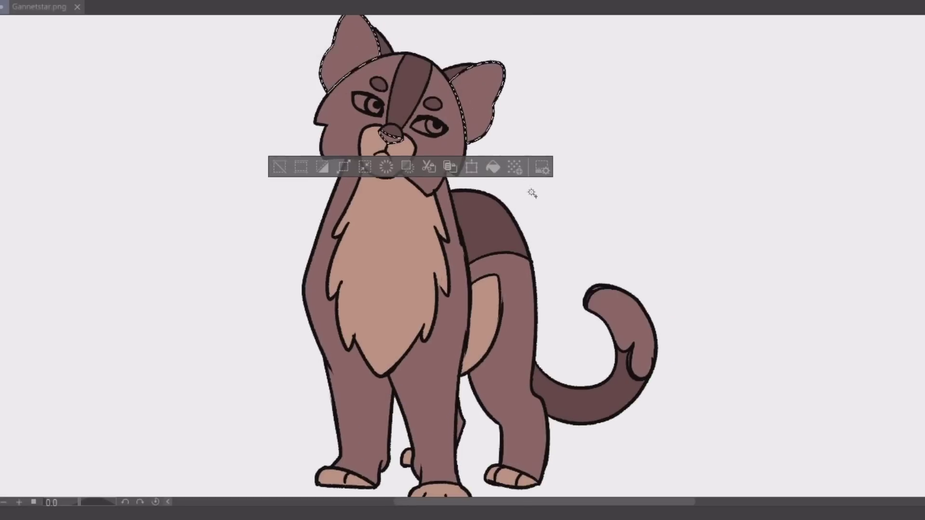
key("alt+BackSpace")
key("ctrl+d")
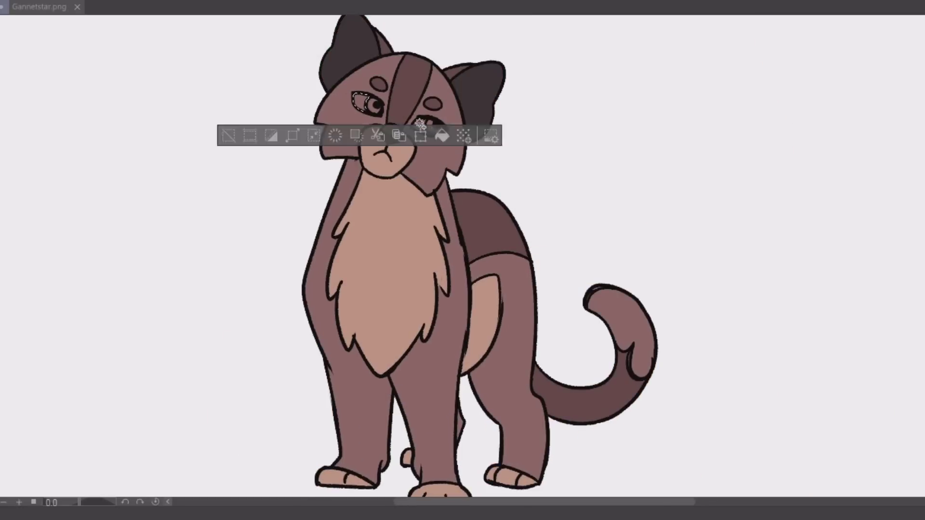
key("alt+BackSpace")
key("ctrl+d")
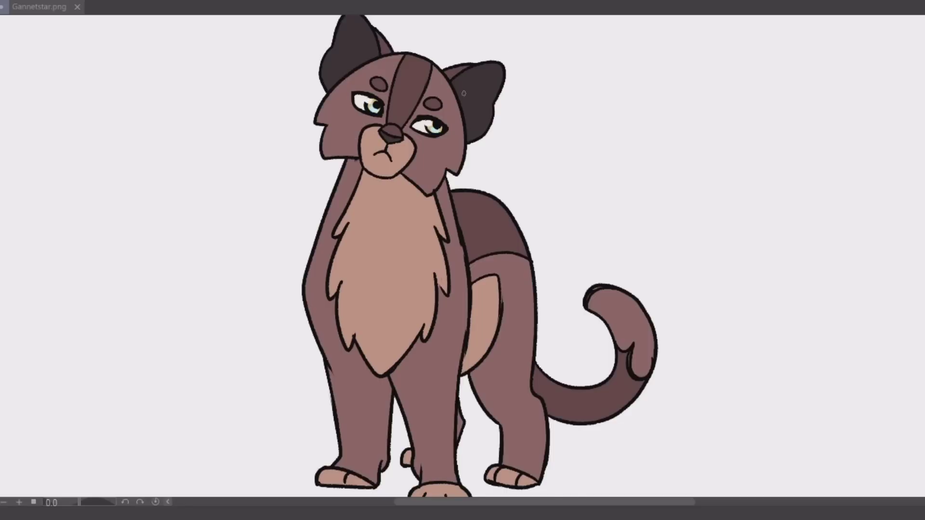
scroll(504, 272, "down", 5)
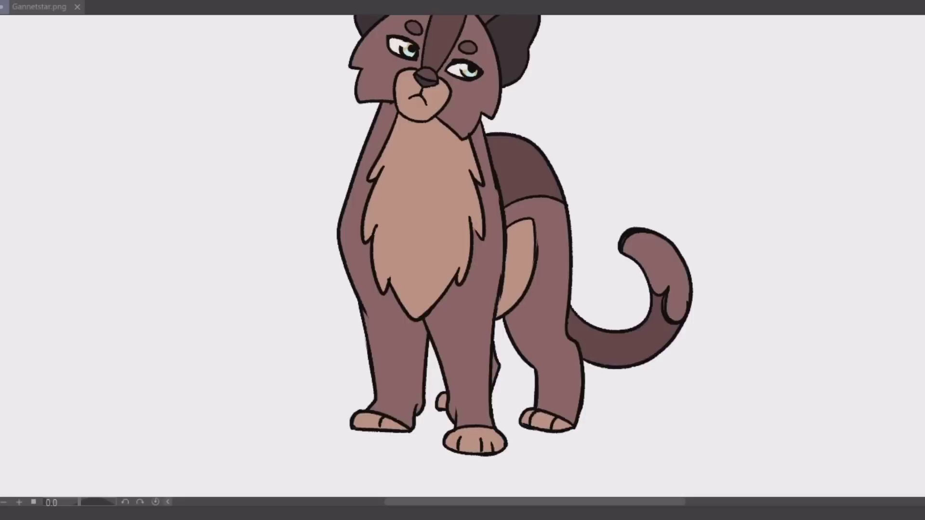
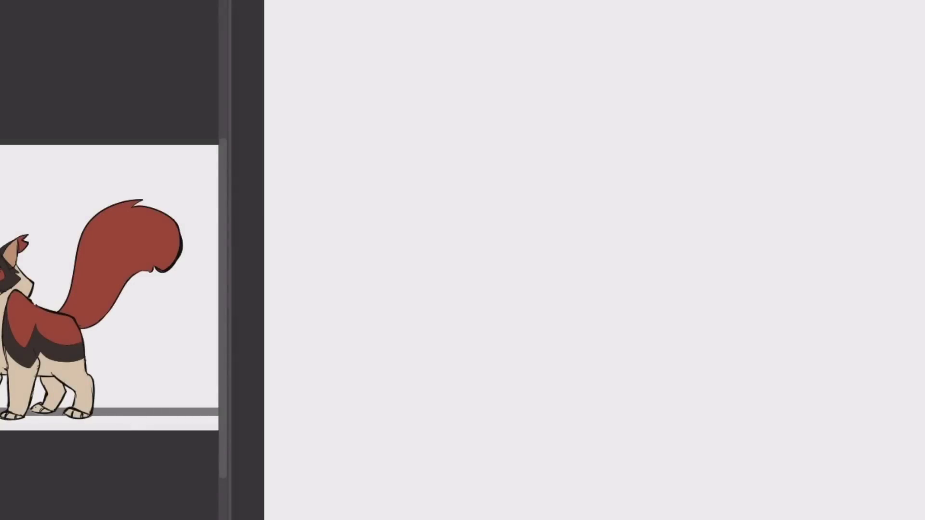
Rough in a new standing feline with an oval head, curved chest, sloping back, belly line and shoulder.
left_click_drag(345, 208, 419, 263)
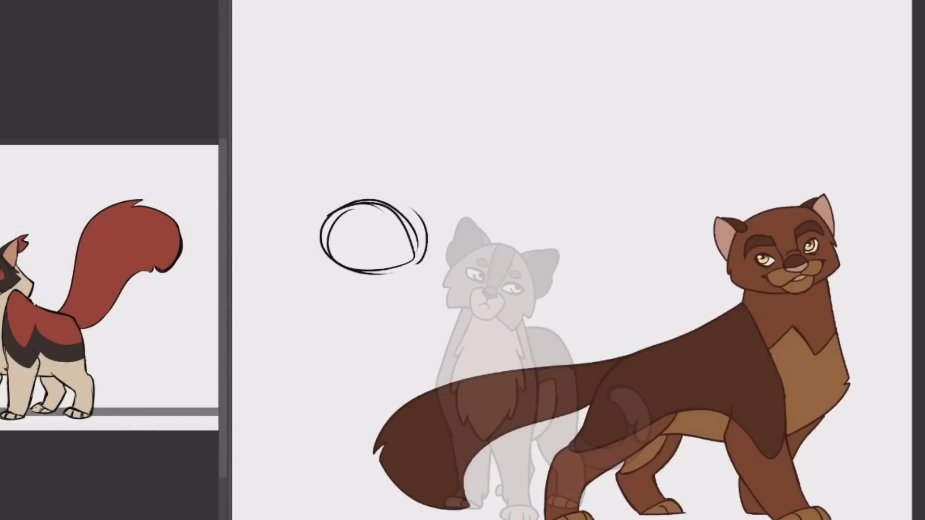
left_click_drag(339, 276, 345, 418)
mouse_move(419, 231)
left_mouse_down()
mouse_move(430, 320)
mouse_move(537, 423)
left_mouse_up()
left_click_drag(321, 415, 527, 453)
left_click_drag(447, 324, 543, 383)
left_click_drag(412, 288, 366, 386)
Rough in the front and hind legs with the thigh, and add two pointed ears to the head.
mouse_move(342, 260)
left_mouse_down()
mouse_move(308, 434)
mouse_move(371, 518)
left_mouse_up()
left_click_drag(433, 416, 442, 508)
left_click_drag(313, 217, 349, 203)
left_click_drag(391, 203, 418, 219)
left_click_drag(474, 369, 492, 452)
left_click_drag(496, 458, 535, 517)
left_click_drag(530, 289, 564, 273)
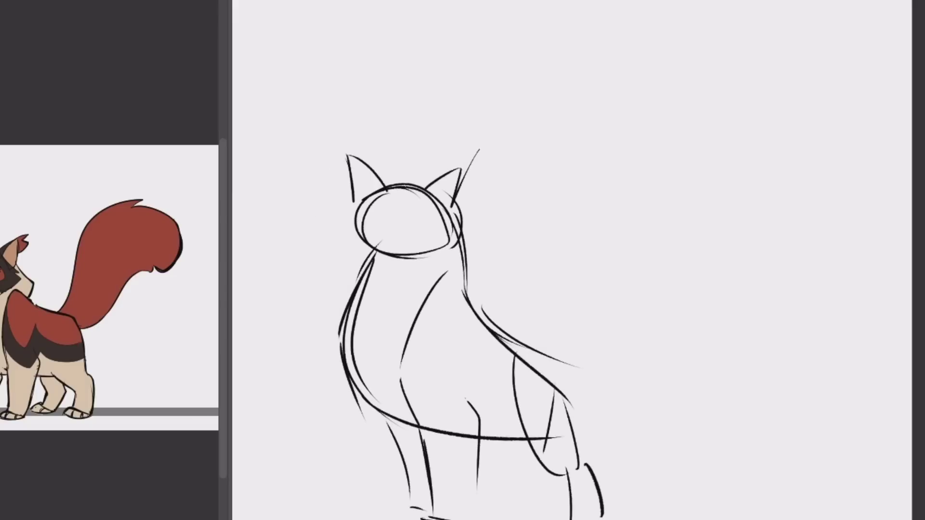
left_click_drag(506, 374, 499, 458)
left_click_drag(522, 448, 547, 503)
Sketch a huge bushy tail rising from the rump and curving over to a hooked tip.
left_click_drag(527, 354, 723, 105)
left_click_drag(573, 410, 665, 273)
left_click_drag(722, 105, 770, 207)
left_click_drag(748, 198, 691, 302)
left_click_drag(573, 407, 696, 269)
left_click_drag(698, 272, 691, 300)
left_click_drag(530, 360, 645, 99)
Add curved face guidelines to the head and replace both ears with taller, sharper ones.
left_click_drag(394, 174, 398, 264)
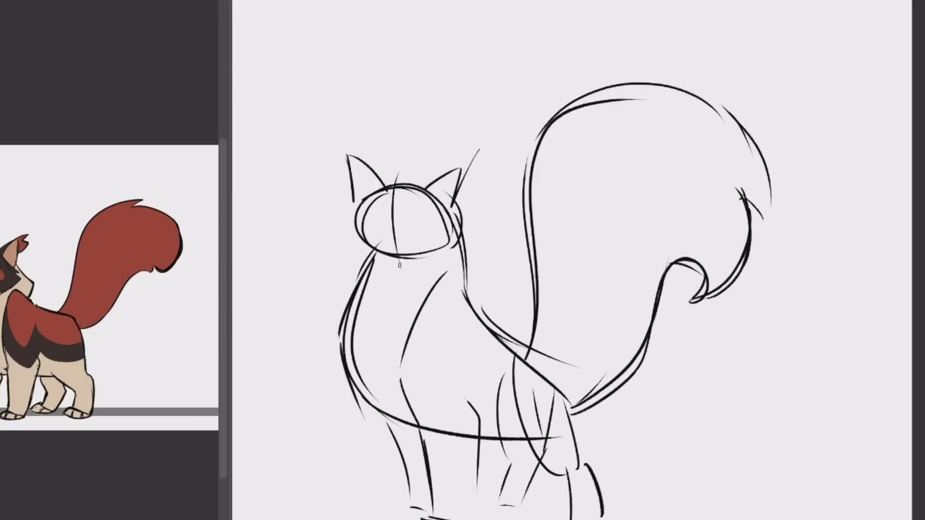
left_click_drag(481, 193, 420, 176)
key("Delete")
left_click_drag(354, 209, 378, 191)
mouse_move(424, 179)
left_mouse_down()
mouse_move(453, 212)
mouse_move(466, 289)
left_mouse_up()
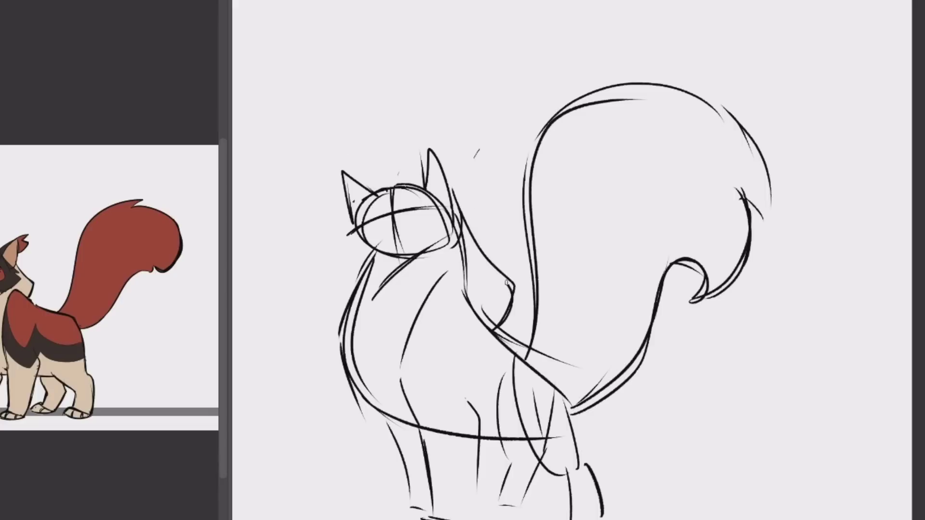
Sketch a fuller chest outline and pointed cheek fur on both sides of the head.
left_click_drag(373, 299, 453, 289)
left_click_drag(356, 269, 366, 414)
left_click_drag(368, 199, 347, 263)
left_click_drag(436, 193, 480, 250)
Rework the tail's underside and tip with a heavier line and a small fur notch on the outer edge.
mouse_move(576, 409)
left_mouse_down()
mouse_move(669, 252)
mouse_move(732, 272)
left_mouse_up()
left_click_drag(674, 294, 751, 222)
left_click_drag(670, 253, 752, 236)
Sketch the front paws and a curved shoulder line running down toward the front leg.
left_click_drag(530, 289, 495, 241)
left_click_drag(359, 472, 434, 465)
left_click_drag(380, 269, 395, 371)
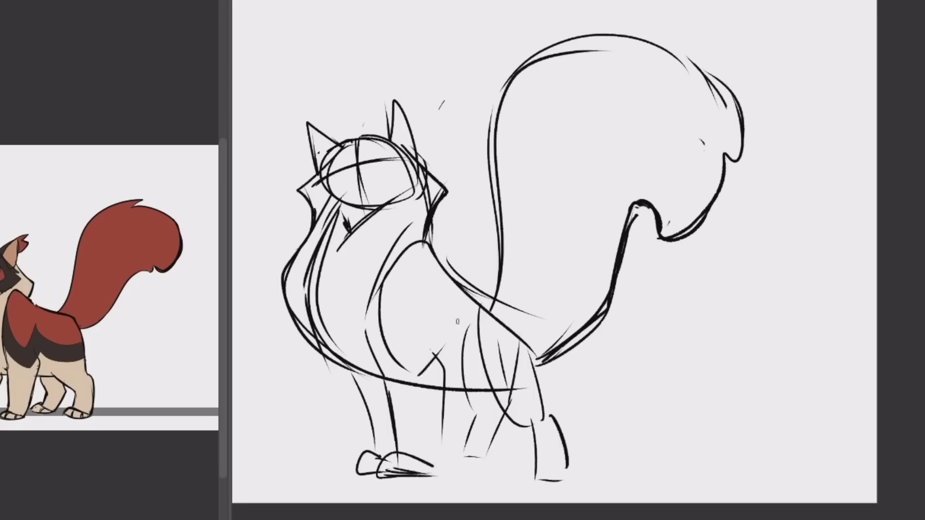
left_click_drag(414, 245, 441, 376)
Sketch the muzzle area and a swept hair tuft between the ears, and add the hind paws.
left_click_drag(315, 217, 380, 183)
left_click_drag(316, 145, 393, 111)
left_click_drag(521, 475, 564, 477)
left_click_drag(455, 455, 482, 448)
Draw the refined nose, smirking mouth, tufted chin and nose bridge lines over the faded head sketch.
scroll(352, 186, "up", 5)
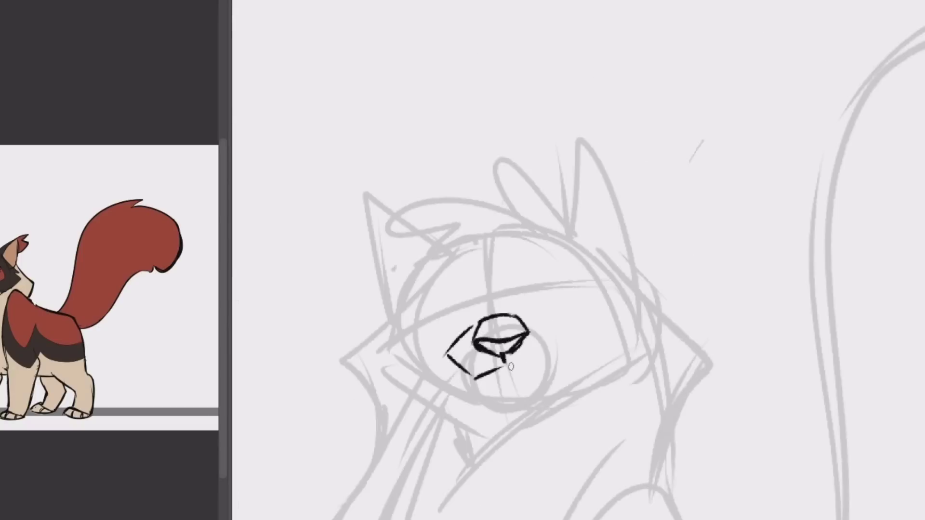
mouse_move(467, 386)
left_mouse_down()
mouse_move(550, 383)
mouse_move(481, 419)
mouse_move(549, 380)
left_mouse_up()
key("ctrl+z")
left_click_drag(470, 270, 480, 315)
left_click_drag(520, 254, 518, 313)
Draw both eyes with their irises, the arched brows and the mask-like markings around the eyes.
left_click_drag(525, 308, 573, 296)
left_click_drag(424, 316, 470, 317)
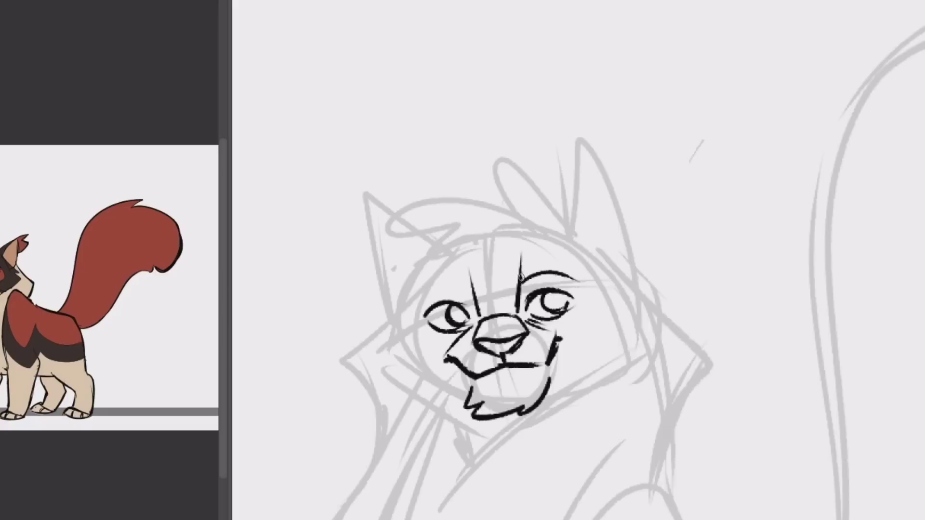
left_click_drag(523, 270, 582, 280)
mouse_move(417, 295)
left_mouse_down()
mouse_move(471, 287)
mouse_move(452, 345)
left_mouse_up()
left_click_drag(530, 337, 558, 331)
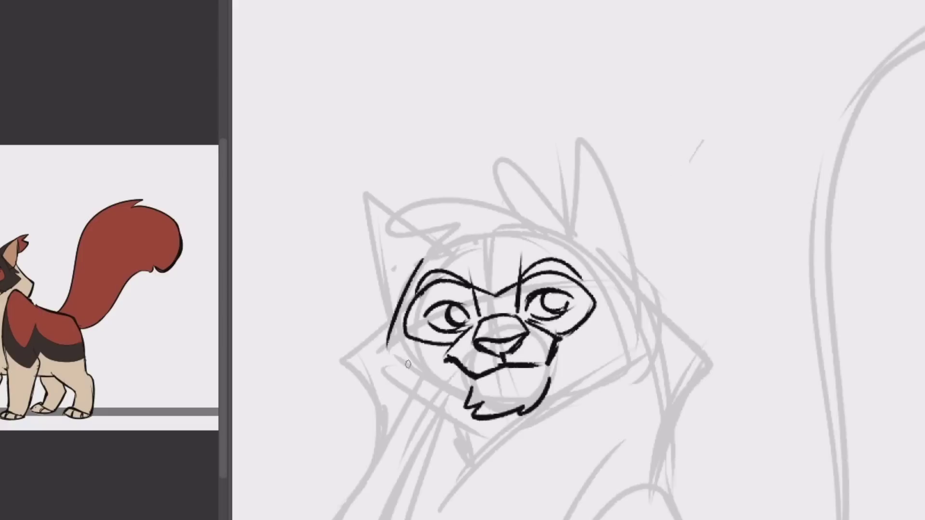
Outline the cheeks, jaw and skull around the face and draw both pointed ears, redrawing the viewer's-left ear wider and more outward.
left_click_drag(393, 348, 465, 402)
left_click_drag(581, 249, 542, 404)
mouse_move(438, 247)
left_mouse_down()
mouse_move(555, 236)
mouse_move(557, 161)
left_mouse_up()
key("ctrl+z")
mouse_move(549, 229)
left_mouse_down()
mouse_move(616, 157)
mouse_move(607, 280)
left_mouse_up()
left_click_drag(387, 299, 450, 236)
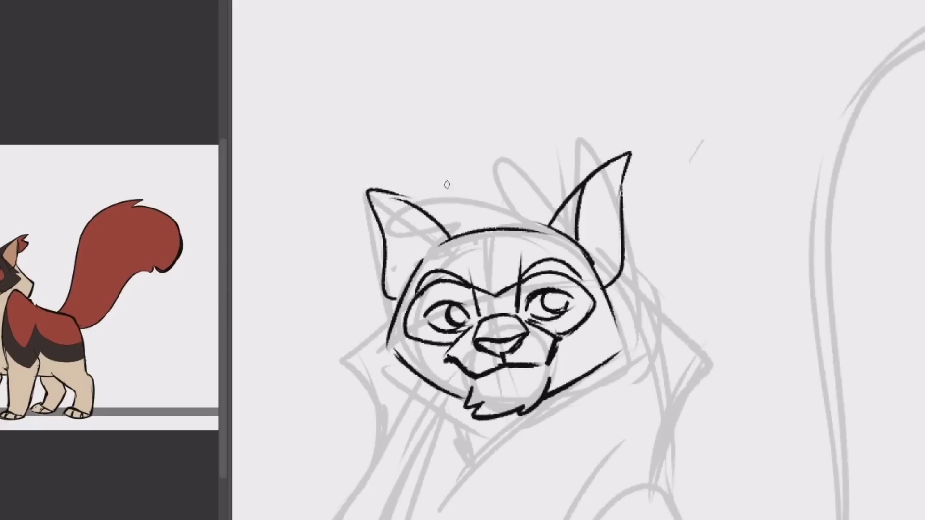
key("ctrl+z")
key("ctrl+z")
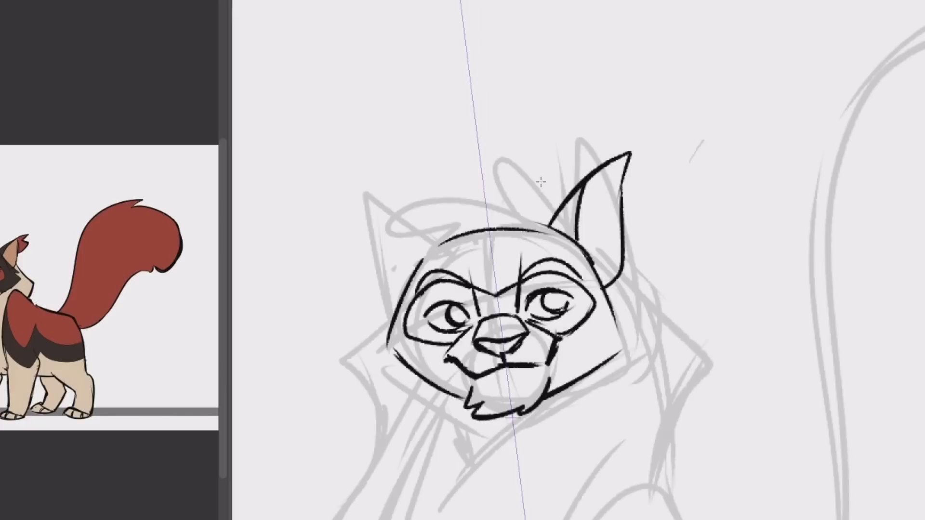
mouse_move(333, 192)
left_mouse_down()
mouse_move(428, 240)
mouse_move(371, 303)
mouse_move(383, 195)
mouse_move(363, 100)
left_mouse_up()
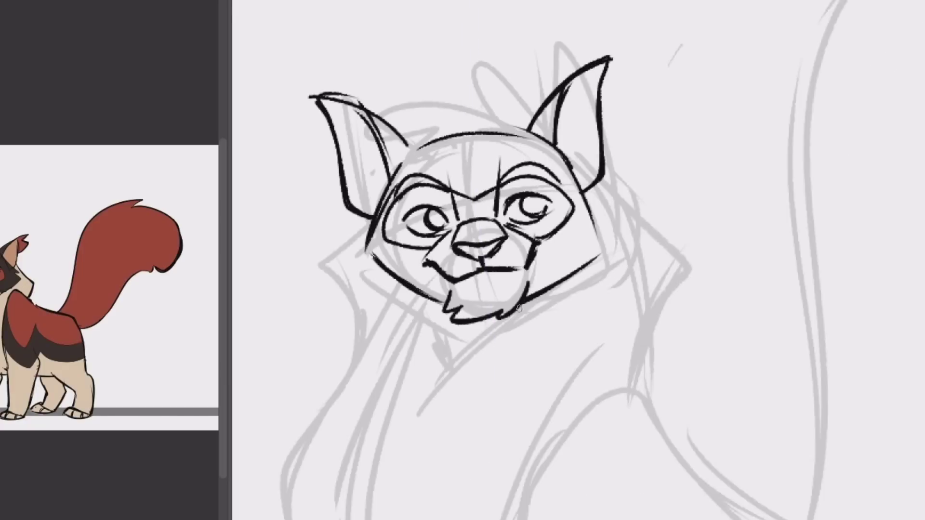
Draw the crossing neck lines below the chin and add pointed cheek fur on both sides of the head.
left_click_drag(492, 316, 397, 423)
left_click_drag(438, 308, 361, 297)
left_click_drag(386, 171, 336, 268)
key("ctrl+z")
key("ctrl+z")
scroll(530, 260, "down", 3)
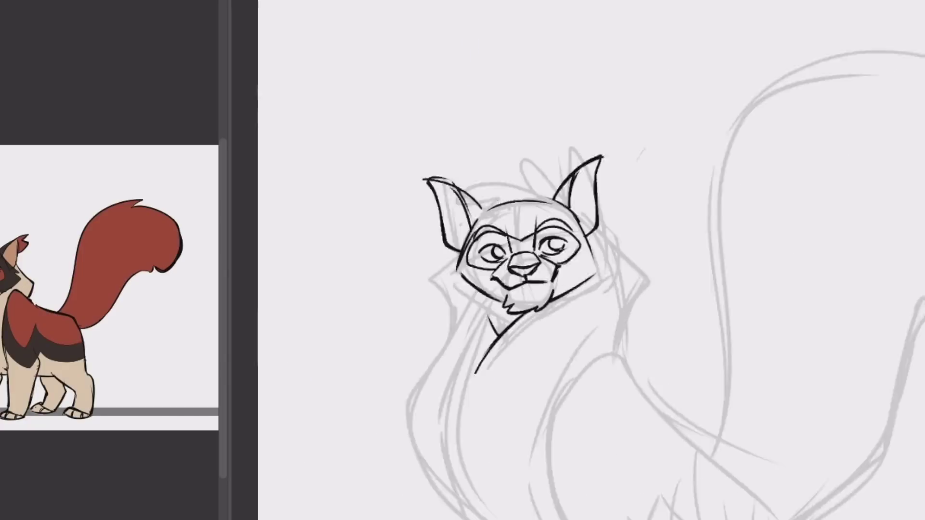
scroll(530, 260, "up", 2)
scroll(588, 217, "down", 3)
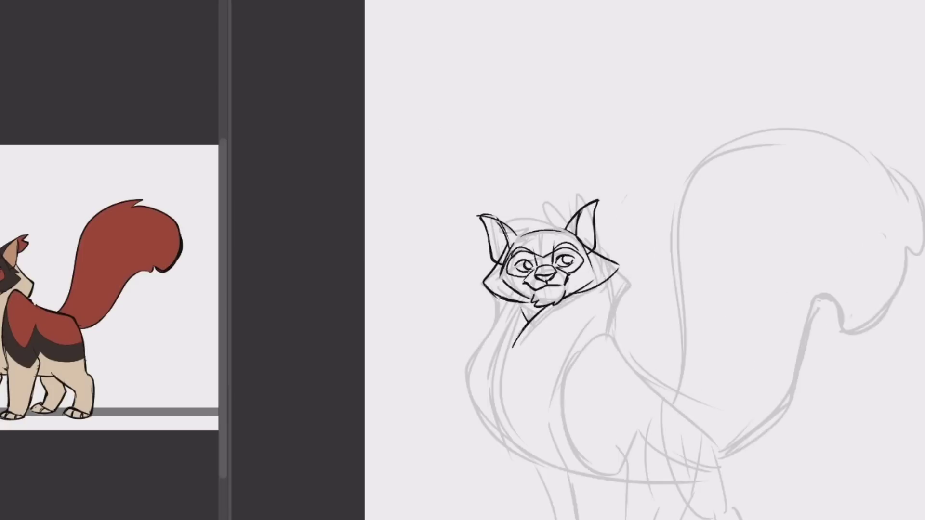
Shift and tilt the head slightly, then draw the full chest curve, angled shoulder line and back of the neck.
left_click_drag(482, 174, 476, 178)
left_click(609, 377)
left_click(527, 394)
left_click_drag(499, 316, 533, 469)
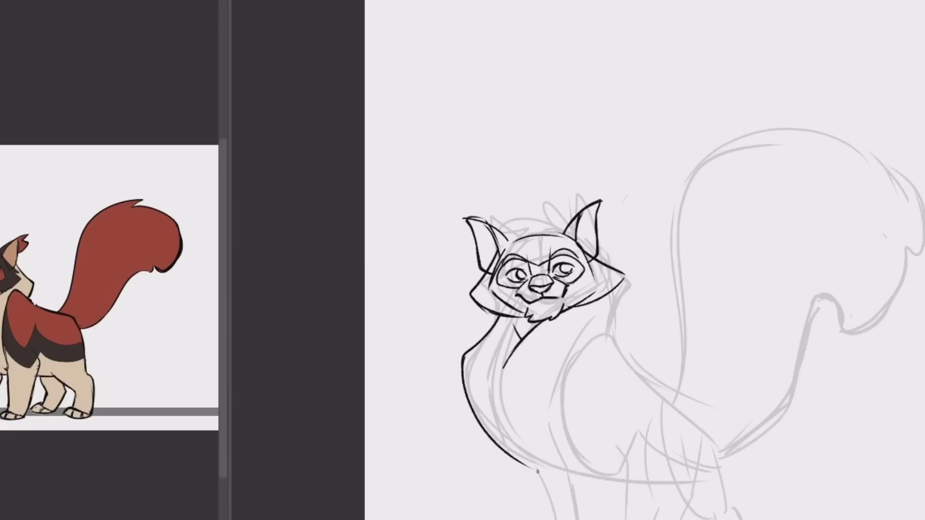
mouse_move(460, 359)
left_mouse_down()
mouse_move(556, 484)
mouse_move(623, 362)
left_mouse_up()
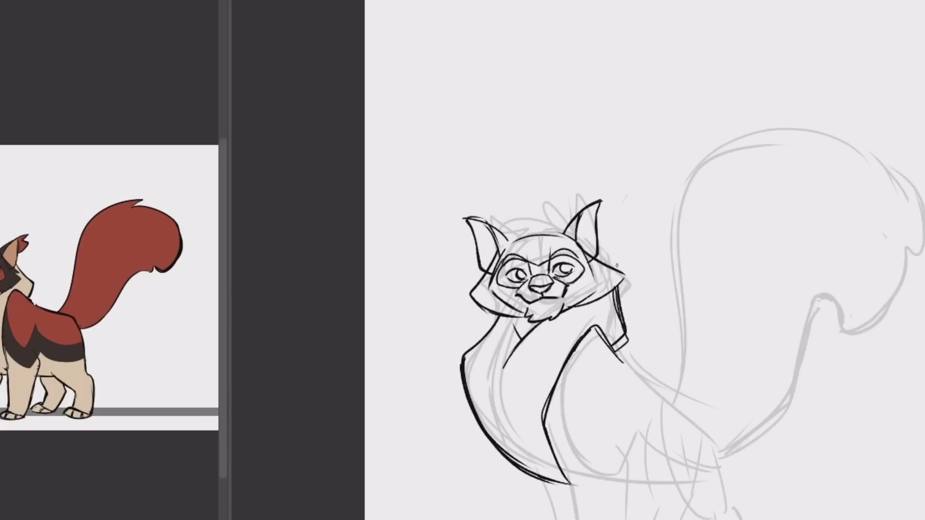
Draw both front legs with their paws and the sloping back line over the faded body sketch.
scroll(617, 266, "down", 3)
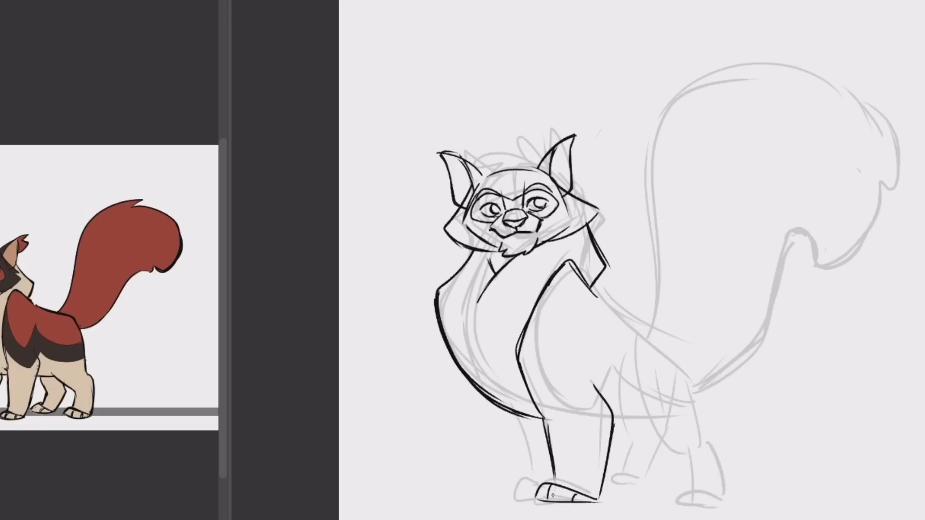
mouse_move(596, 301)
left_mouse_down()
mouse_move(699, 421)
mouse_move(671, 354)
left_mouse_up()
key("ctrl+z")
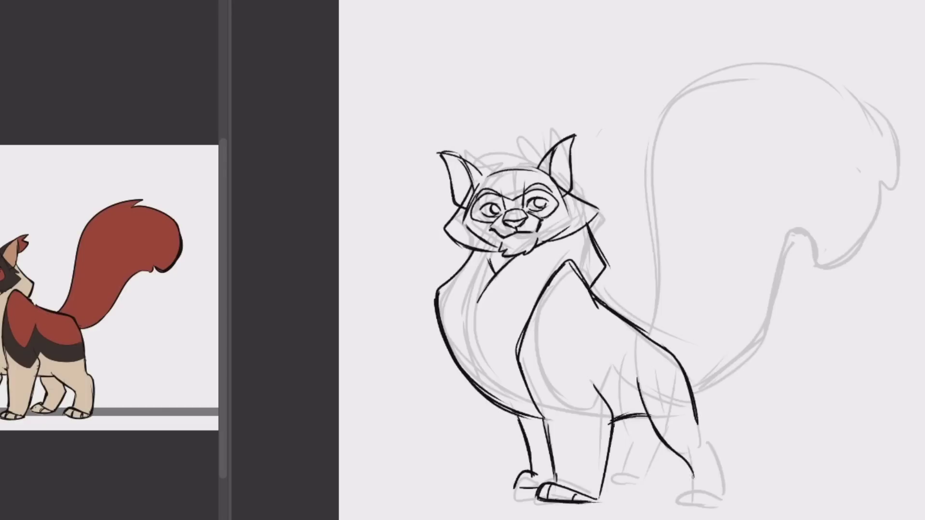
Draw the hind legs with toed paws and outline the huge raised tail with its jagged, hooked tip.
left_click_drag(684, 385, 720, 499)
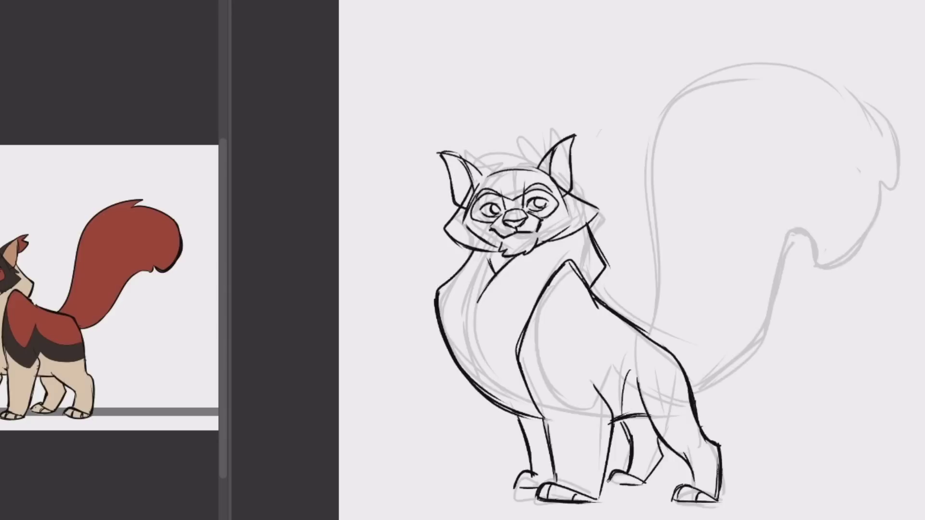
mouse_move(645, 331)
left_mouse_down()
mouse_move(776, 55)
mouse_move(904, 166)
mouse_move(814, 270)
left_mouse_up()
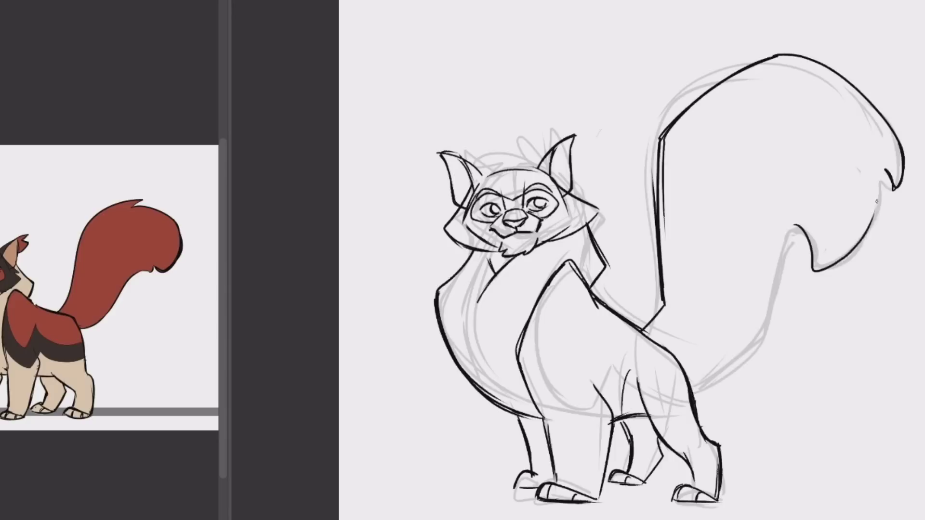
mouse_move(687, 376)
left_mouse_down()
mouse_move(793, 226)
mouse_move(843, 270)
left_mouse_up()
Draw the pointed shoulder marking and hip marking edge, and add jagged hair tufts over the forehead and beside the ear.
left_click_drag(588, 370, 525, 429)
left_click_drag(524, 367, 600, 437)
left_click_drag(598, 393, 688, 357)
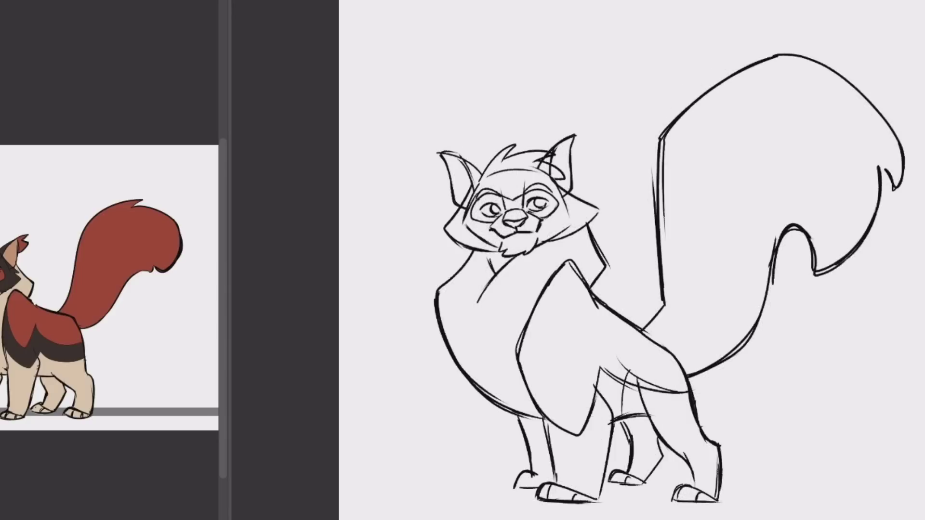
left_click_drag(554, 178, 572, 147)
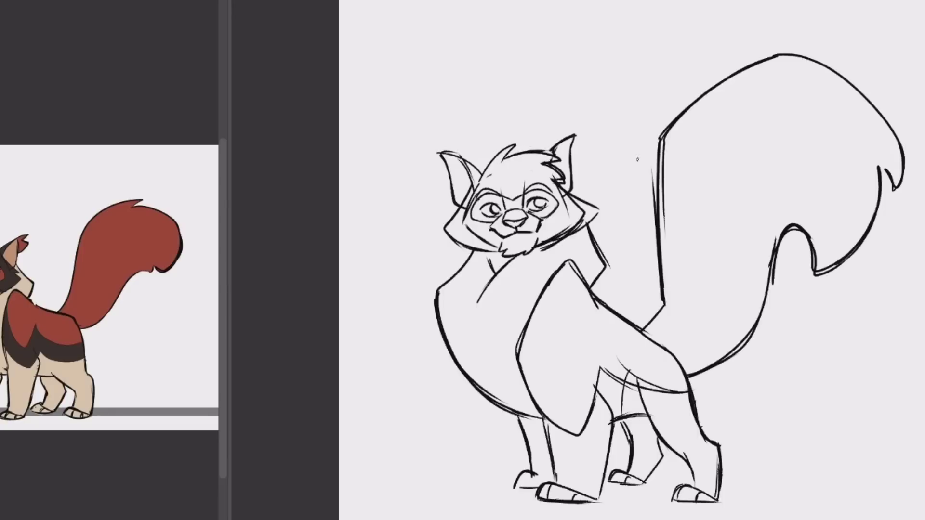
mouse_move(597, 205)
left_mouse_down()
mouse_move(600, 248)
mouse_move(567, 282)
left_mouse_up()
Try a rounder chest outline from the neck to the front legs and check the pose in a mirrored view.
left_click_drag(401, 311, 433, 400)
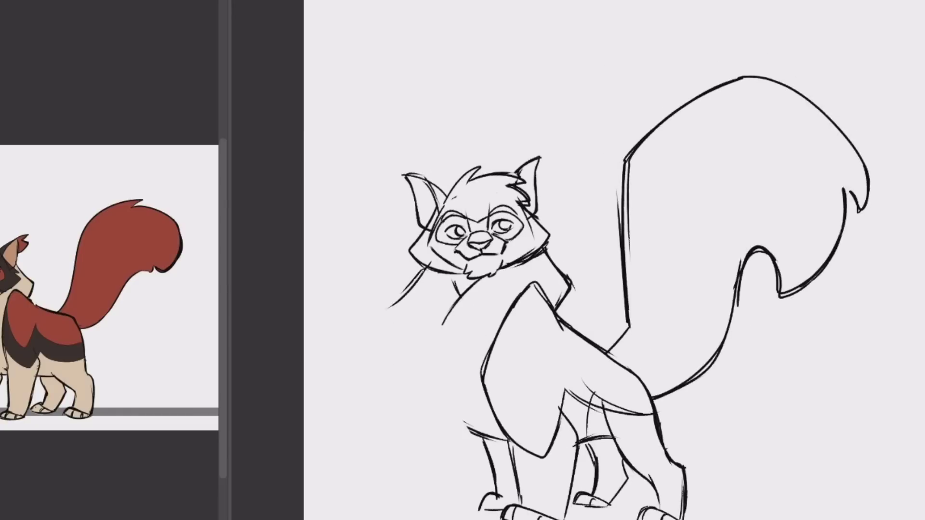
left_click_drag(385, 288, 486, 453)
key("ctrl+z")
left_click_drag(386, 291, 487, 441)
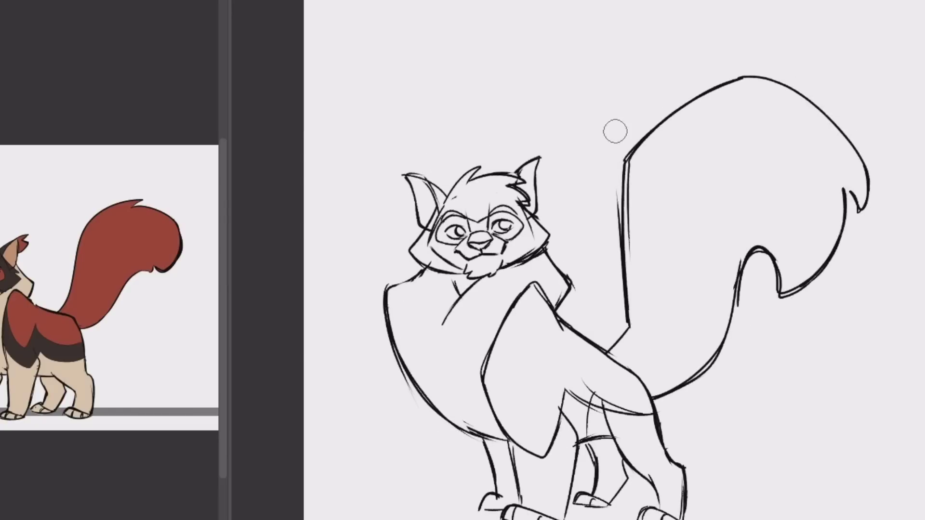
key("m")
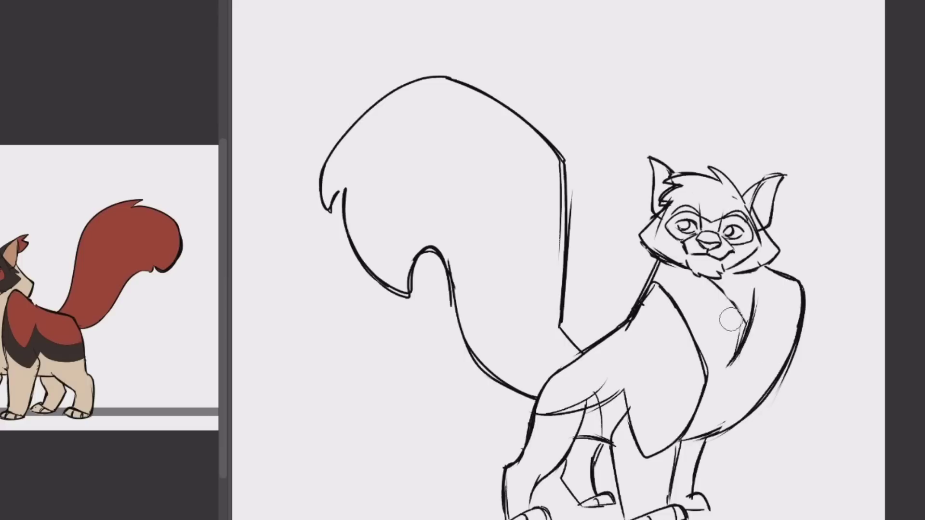
key("m")
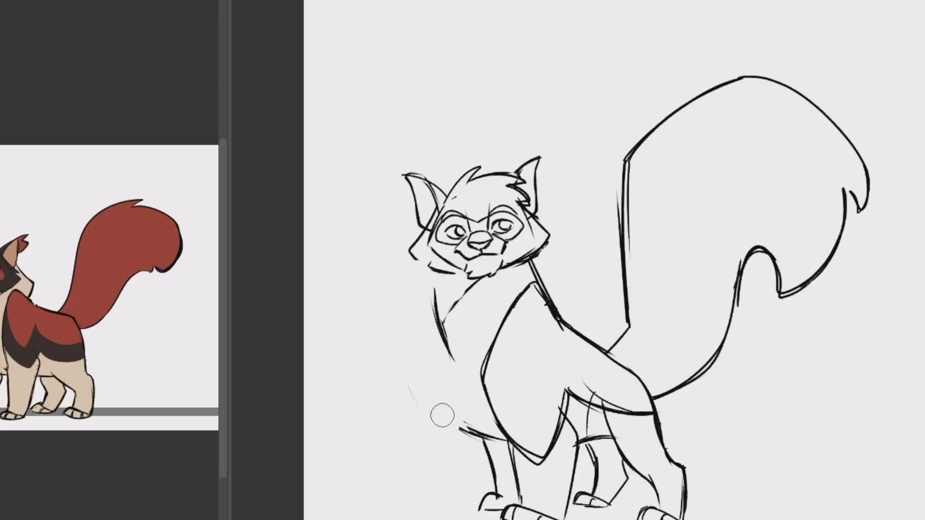
Redraw the chest as a puffed ruff with inner fold lines, sloping from the cheek to the front legs.
left_click_drag(436, 275, 428, 372)
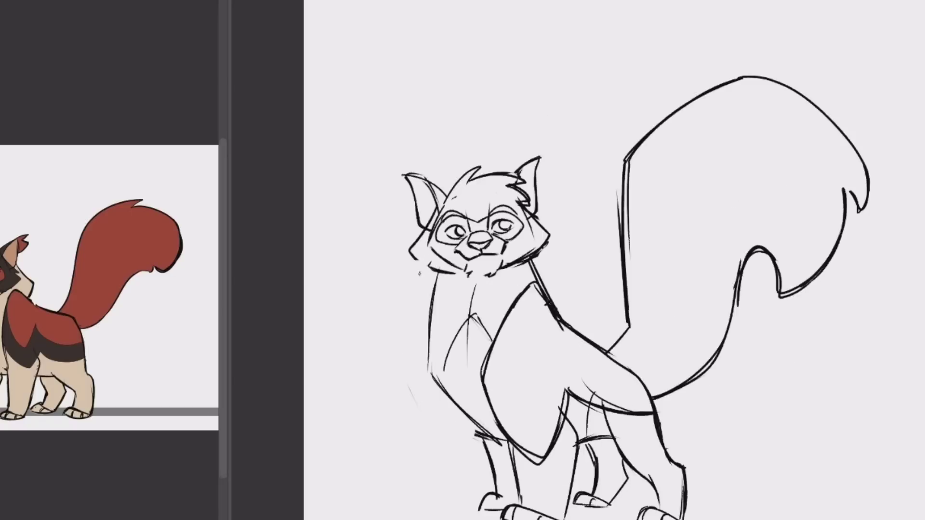
mouse_move(419, 274)
left_mouse_down()
mouse_move(393, 370)
mouse_move(504, 448)
left_mouse_up()
left_click_drag(386, 311, 512, 436)
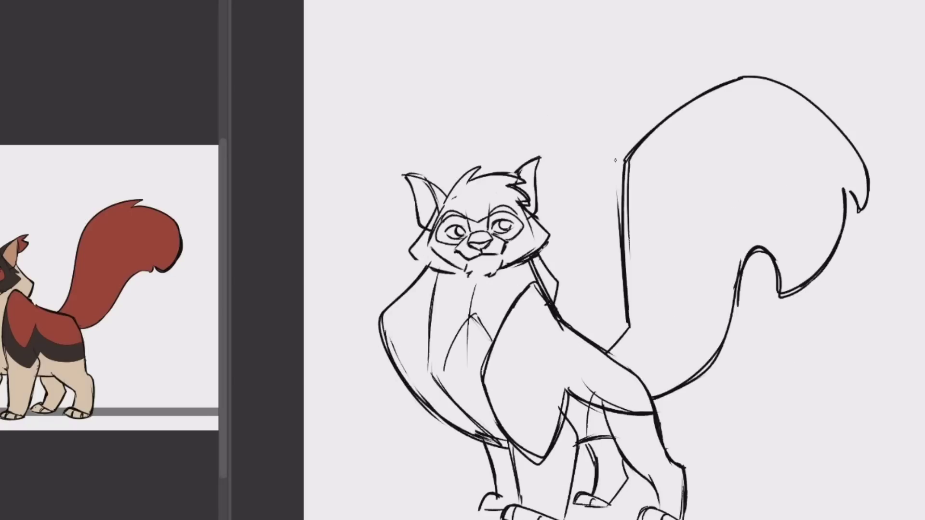
Redraw the angular ruff behind the neck and the V-shaped collar lines, and hatch the shadow under the chin.
left_click_drag(534, 253, 572, 308)
left_click_drag(512, 265, 450, 324)
left_click_drag(537, 241, 575, 314)
key("ctrl+z")
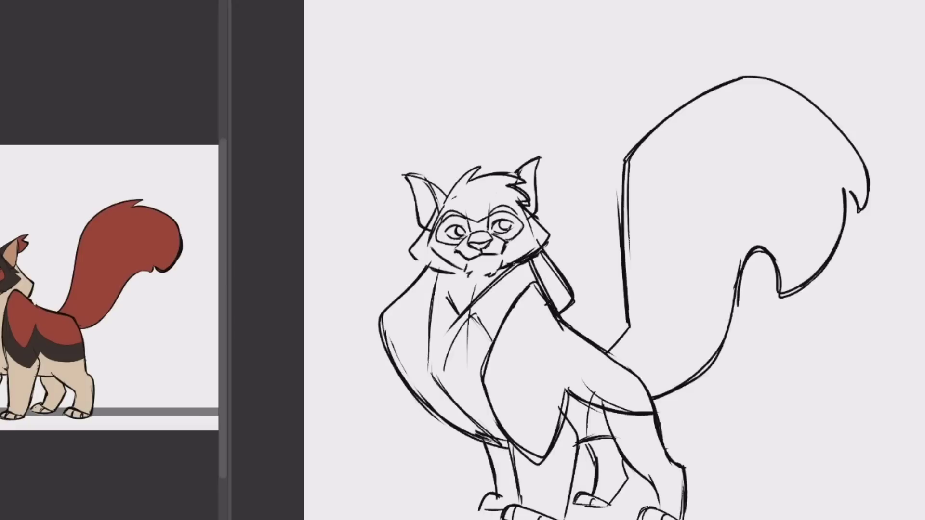
left_click_drag(446, 274, 484, 303)
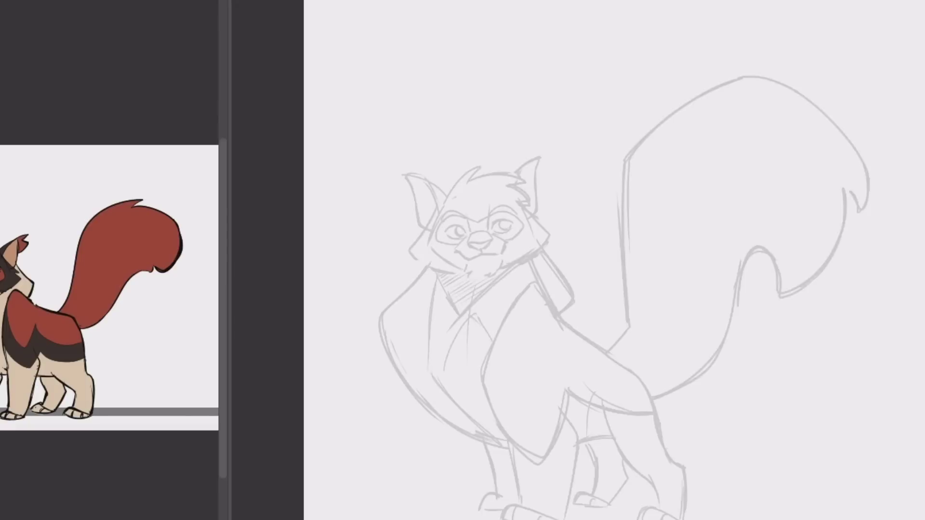
Fade the refined sketch and ink the nose, the nose bridge lines and both thick arched brows.
scroll(404, 199, "up", 5)
left_click_drag(648, 177, 681, 464)
mouse_move(622, 332)
left_mouse_down()
mouse_move(664, 338)
mouse_move(668, 362)
left_mouse_up()
mouse_move(712, 332)
left_mouse_down()
mouse_move(679, 300)
mouse_move(693, 250)
mouse_move(796, 257)
left_mouse_up()
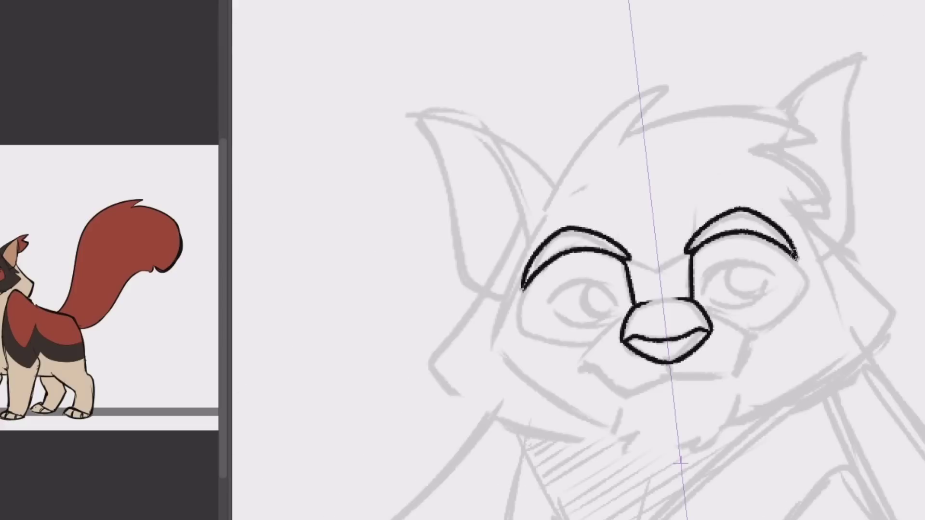
Ink the smiling mouth with its curled corners, the muzzle sides and the almond-shaped eye outlines.
left_click_drag(572, 370, 667, 382)
left_click_drag(619, 407, 612, 439)
key("ctrl+z")
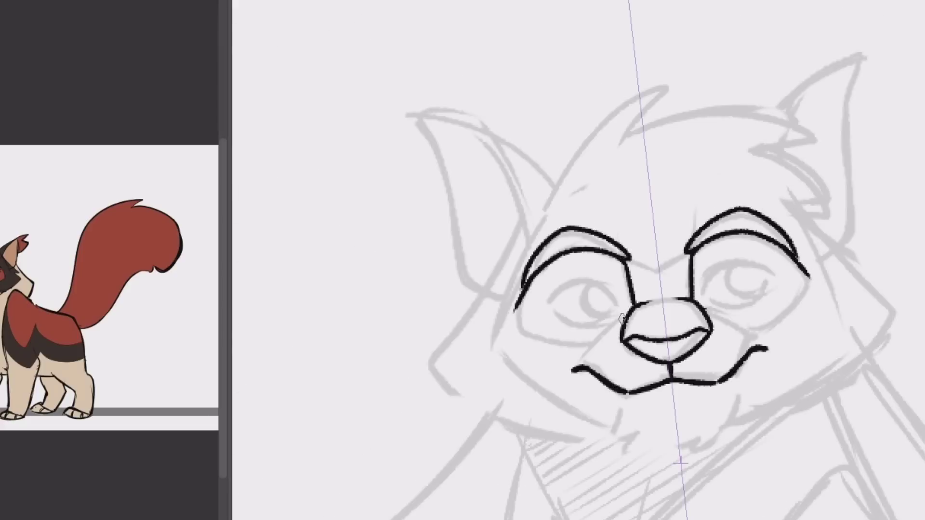
left_click_drag(625, 316, 586, 366)
mouse_move(616, 303)
left_mouse_down()
mouse_move(551, 307)
mouse_move(619, 301)
left_mouse_up()
Ink both ears with jagged tufts, the wide cheeks with inner face markings, and the skull line with its hair spike.
mouse_move(549, 208)
left_mouse_down()
mouse_move(492, 332)
mouse_move(597, 420)
left_mouse_up()
left_click_drag(530, 238, 436, 114)
mouse_move(422, 118)
left_mouse_down()
mouse_move(474, 285)
mouse_move(446, 218)
left_mouse_up()
mouse_move(523, 214)
left_mouse_down()
mouse_move(435, 359)
mouse_move(597, 442)
left_mouse_up()
left_click_drag(527, 248, 679, 91)
mouse_move(624, 138)
left_mouse_down()
mouse_move(795, 121)
mouse_move(819, 135)
left_mouse_up()
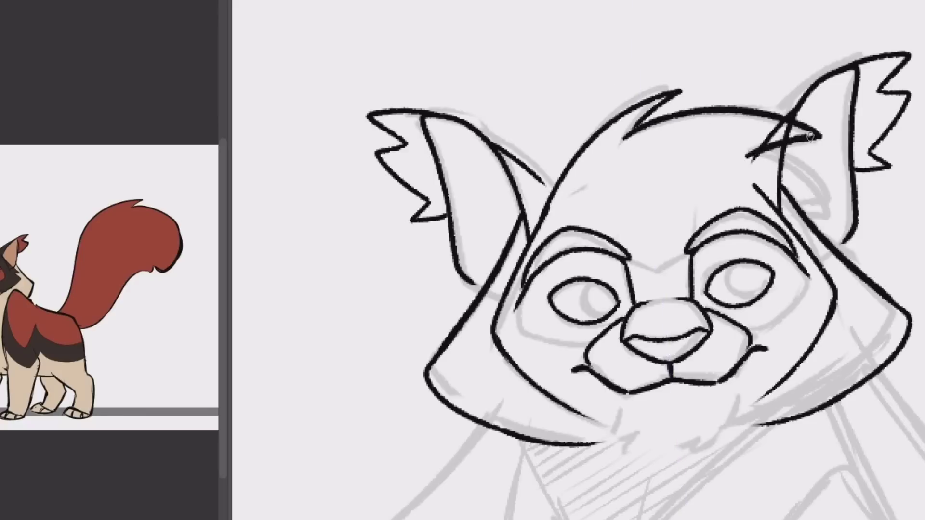
Ink the jagged hair tufts overlapping the viewer's-right ear and clean away the lines crossing behind them.
left_click_drag(747, 157, 814, 140)
left_click_drag(781, 188, 829, 212)
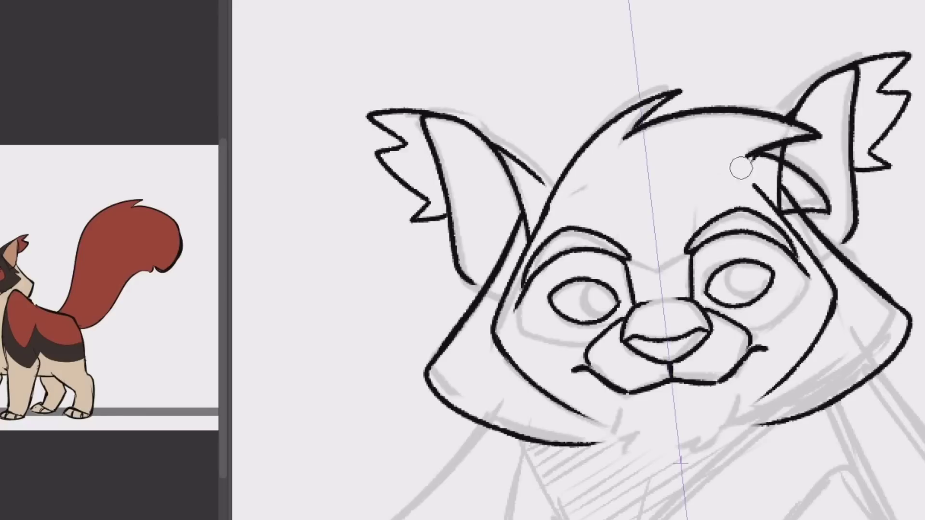
key("ctrl+z")
left_click_drag(770, 149, 807, 140)
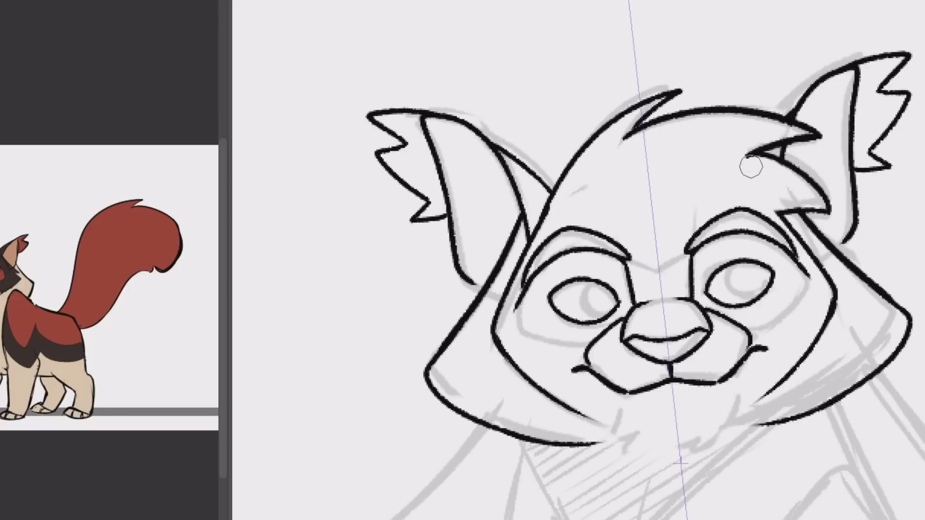
Ink the tufted chin, the lower mask edges around the eyes, and the irises with pupils.
scroll(578, 279, "down", 3)
scroll(578, 279, "up", 3)
left_click_drag(560, 239, 579, 280)
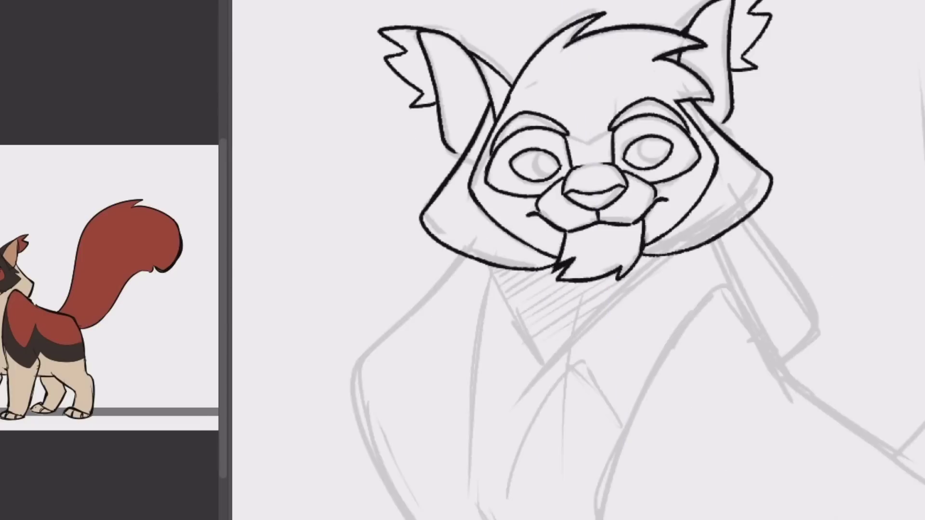
key("ctrl+z")
left_click_drag(554, 269, 597, 277)
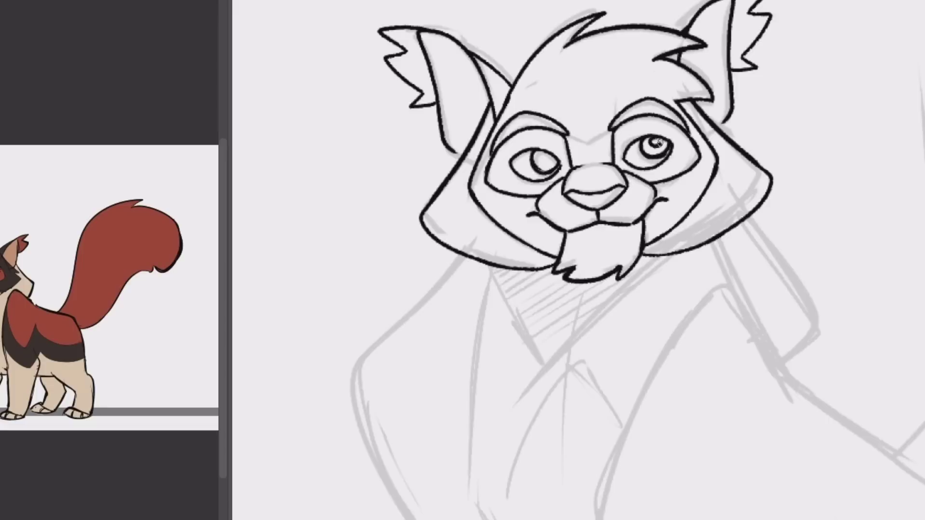
Ink the V-shaped neck fold, the long shoulder line and the near front leg with its toed paw.
scroll(573, 136, "down", 2)
left_click_drag(573, 136, 438, 0)
mouse_move(534, 114)
left_mouse_down()
mouse_move(451, 250)
mouse_move(467, 332)
left_mouse_up()
left_click_drag(601, 404, 574, 506)
left_click_drag(489, 508, 575, 508)
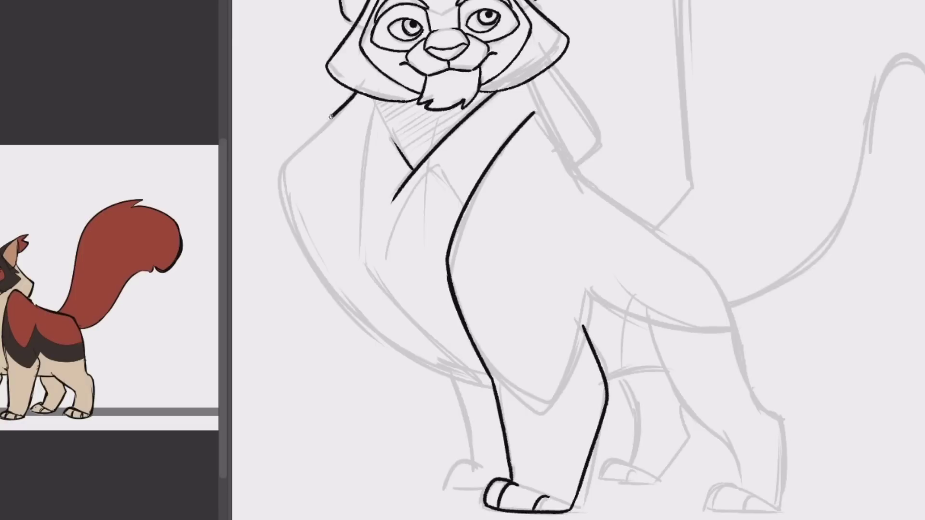
Ink the chest curve and the ruff behind the neck, then the far front leg and pointed shoulder marking edge.
left_click_drag(355, 96, 491, 378)
left_click_drag(559, 72, 576, 164)
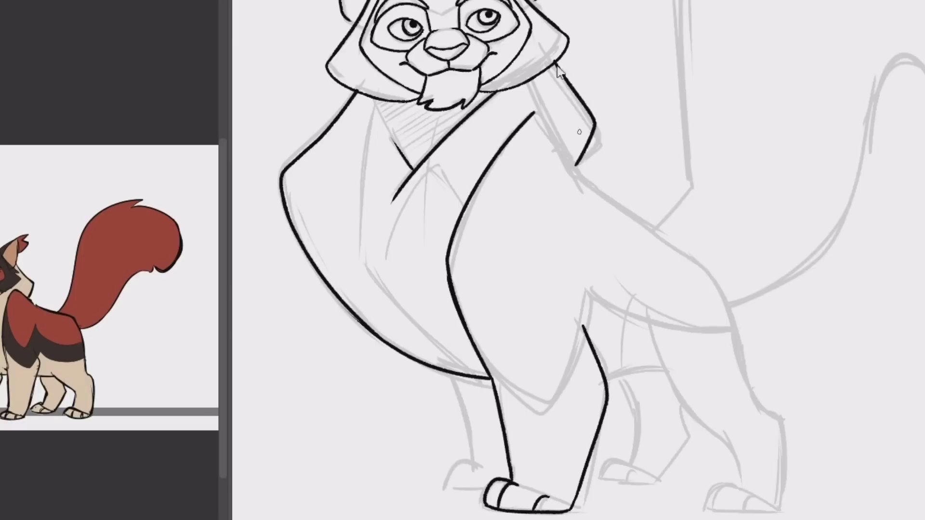
scroll(579, 132, "down", 3)
left_click_drag(504, 336, 562, 269)
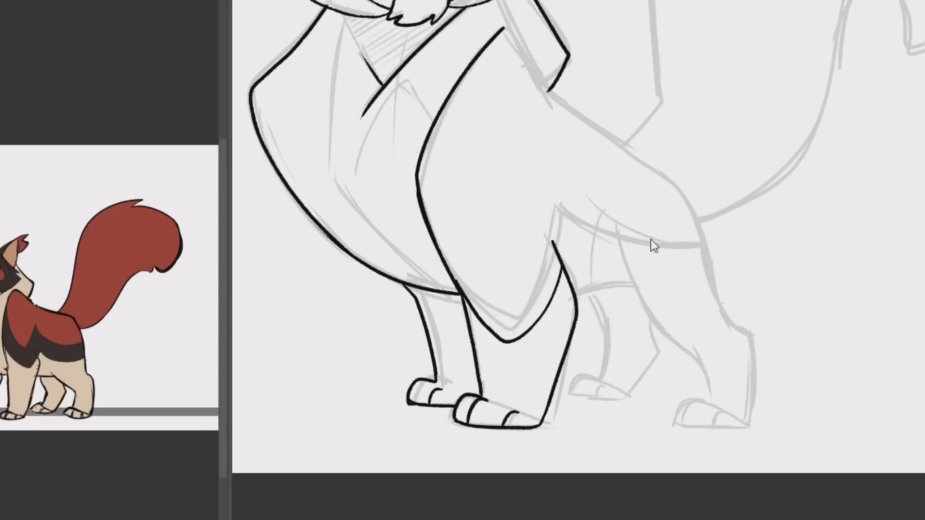
Ink the line from the shoulder along the back, the belly, and both hind legs with their paws.
mouse_move(507, 34)
left_mouse_down()
mouse_move(555, 104)
mouse_move(685, 197)
mouse_move(735, 319)
mouse_move(746, 424)
left_mouse_up()
scroll(747, 423, "down", 3)
left_click_drag(599, 158, 682, 313)
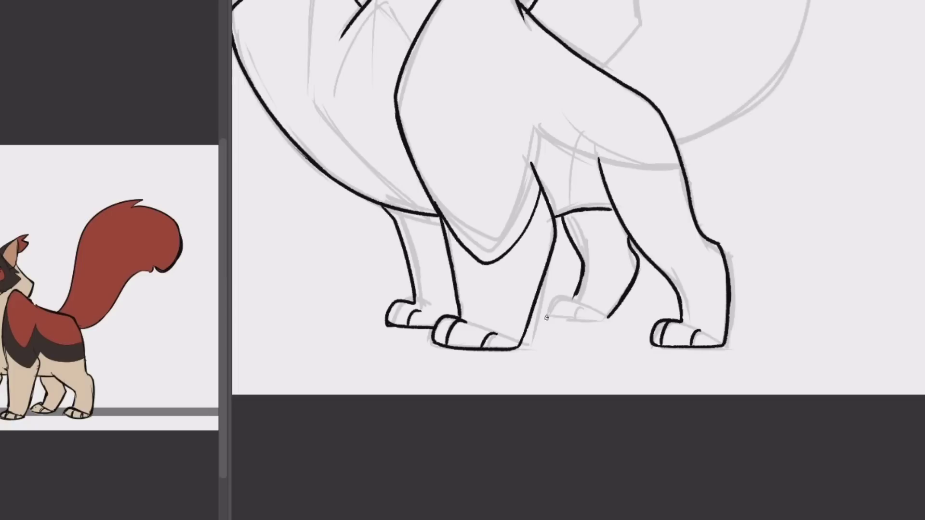
left_click_drag(547, 317, 573, 310)
Ink the hip marking edge and the huge bushy tail, redrawing the tail with a more flowing S-curve at its base.
scroll(482, 386, "up", 10)
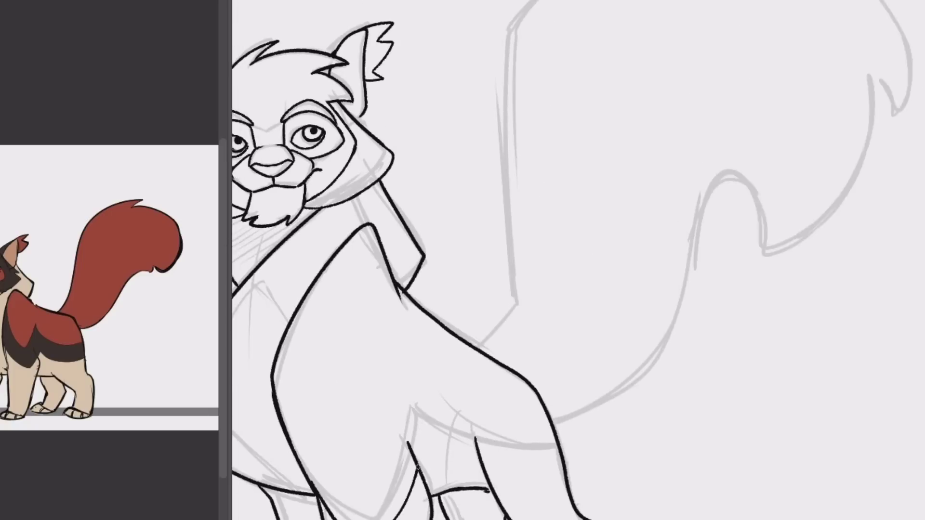
left_click_drag(424, 451, 558, 444)
key("ctrl+z")
left_click_drag(413, 424, 814, 231)
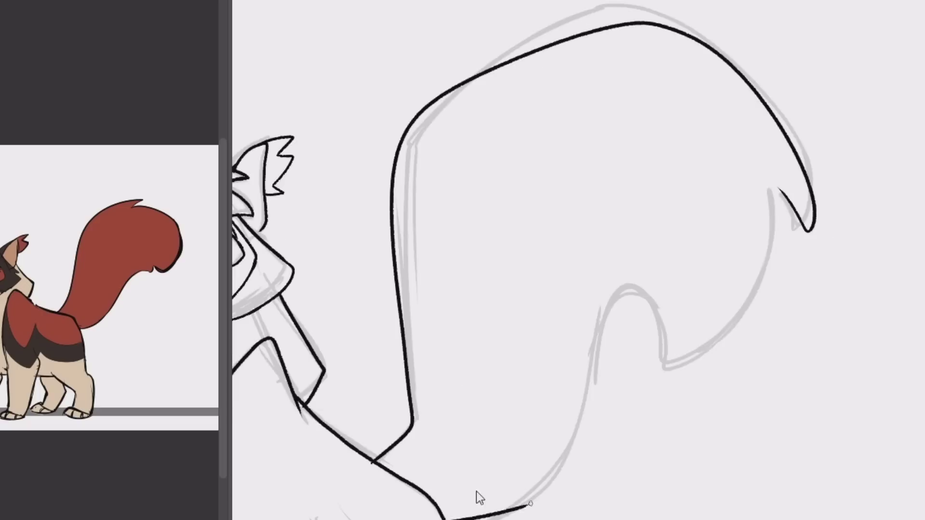
key("ctrl+z")
mouse_move(421, 487)
left_mouse_down()
mouse_move(775, 94)
mouse_move(533, 499)
left_mouse_up()
key("ctrl+0")
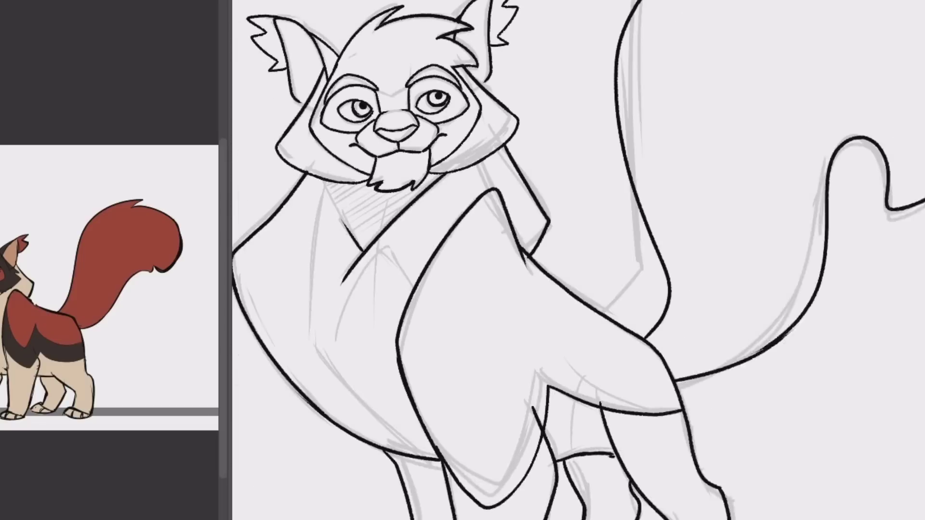
Fill the whole inked feline, including its inner ears and tail, with brick red beneath the line art.
scroll(617, 404, "up", 3)
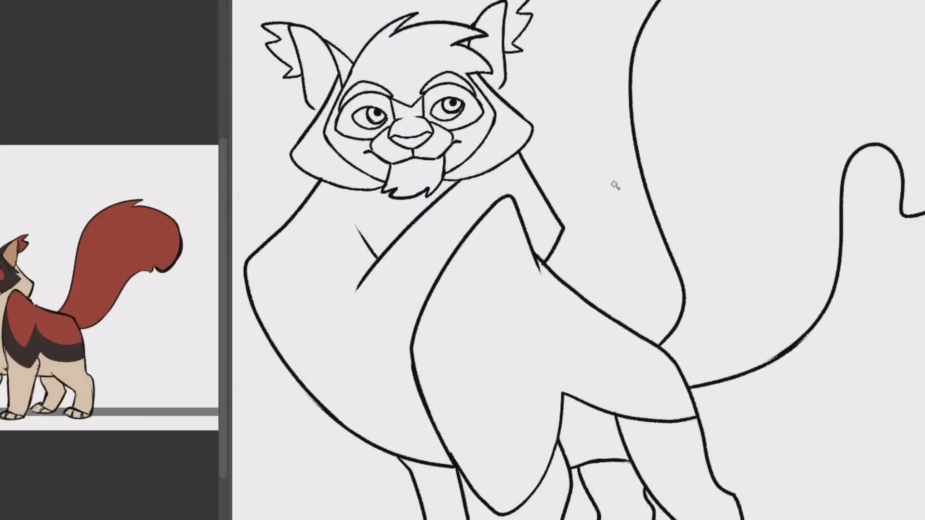
left_click(581, 166)
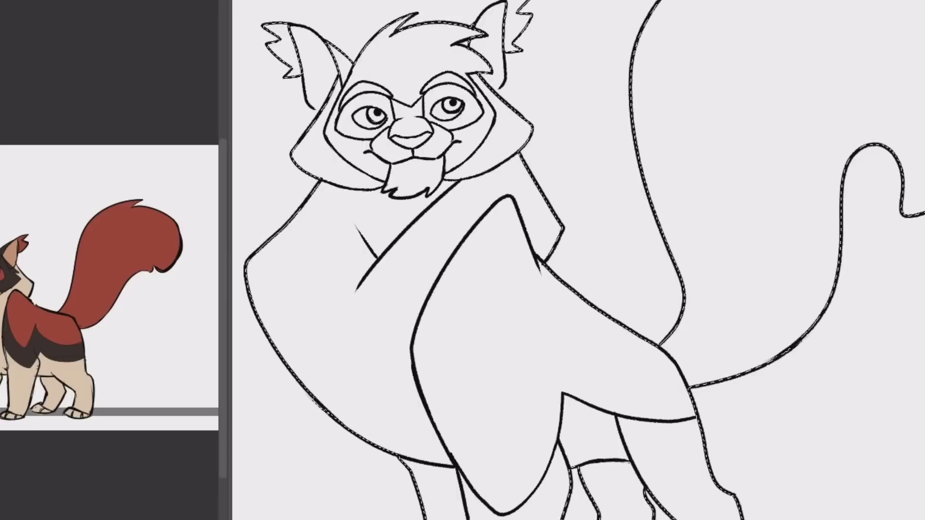
key("alt+BackSpace")
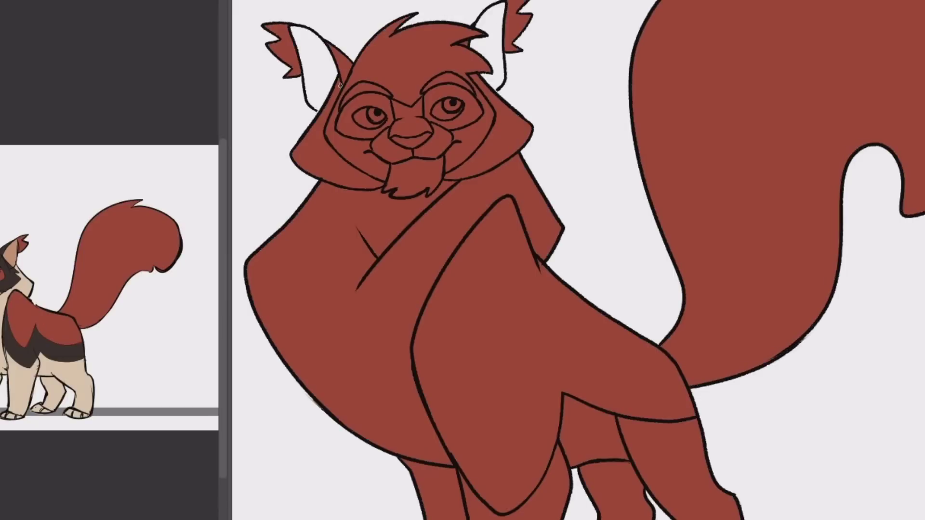
left_click(276, 144)
key("alt+BackSpace")
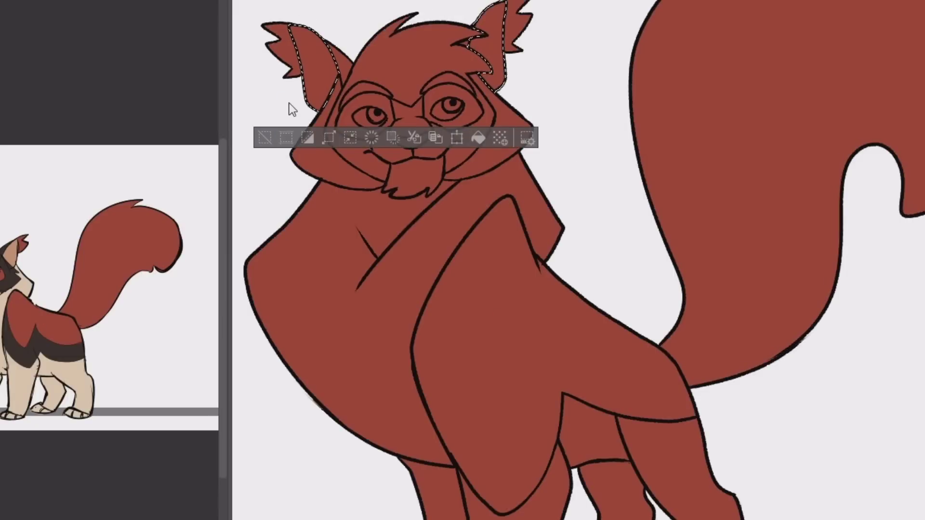
key("ctrl+d")
Fill all four legs, the hair, the cheeks and the outer face with dark brown.
left_click(534, 491, "shift")
left_click(697, 428, "shift")
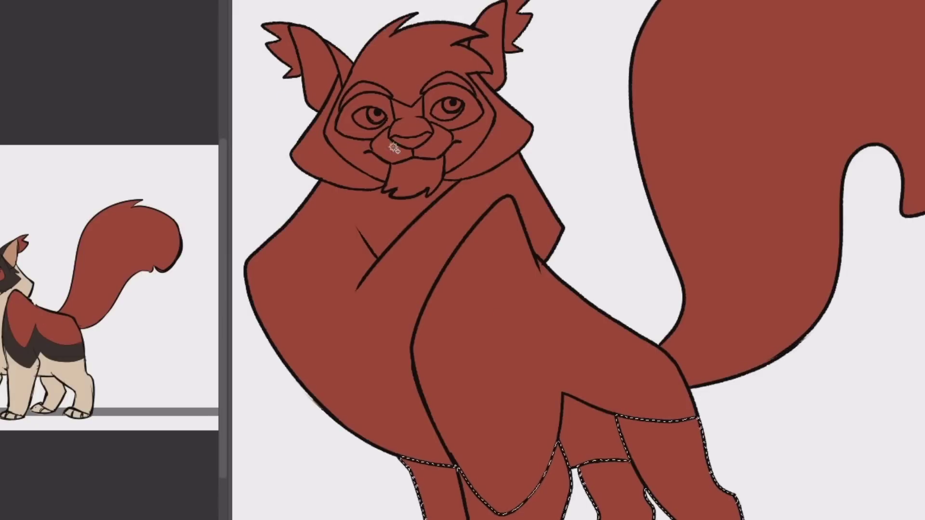
left_click(411, 65, "shift")
left_click(333, 162, "shift")
left_click(375, 169, "shift")
key("alt+BackSpace")
key("ctrl+d")
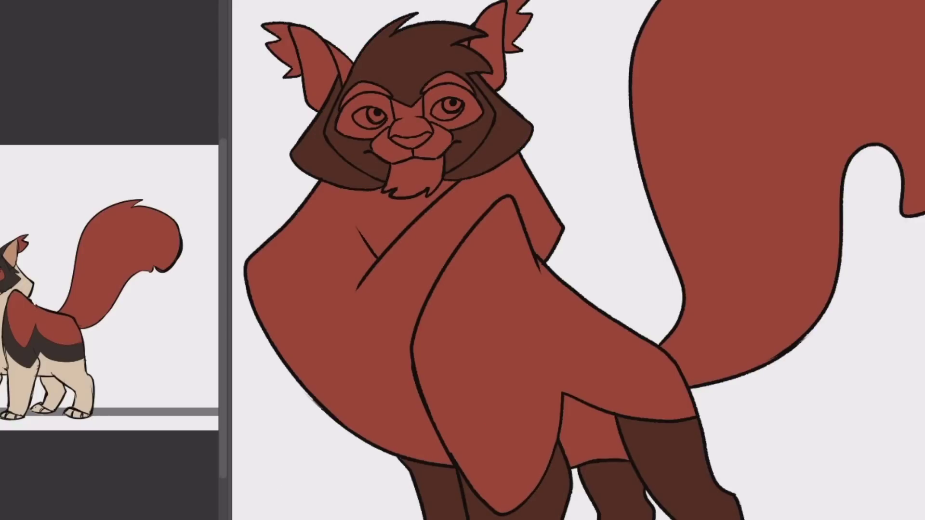
Fill the chest, belly, muzzle and chin tuft with cream, and colour the eyes white with yellow irises.
left_click(414, 275)
key("alt+BackSpace")
key("ctrl+d")
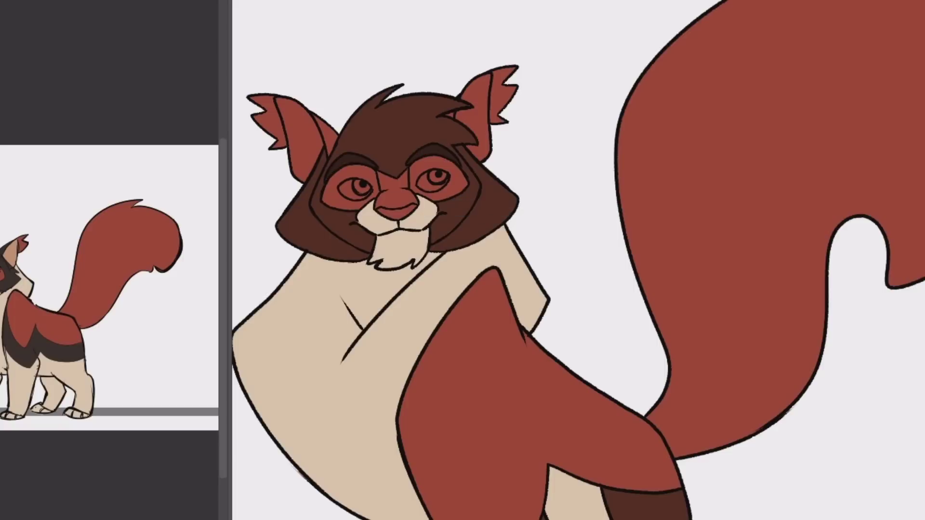
key("w")
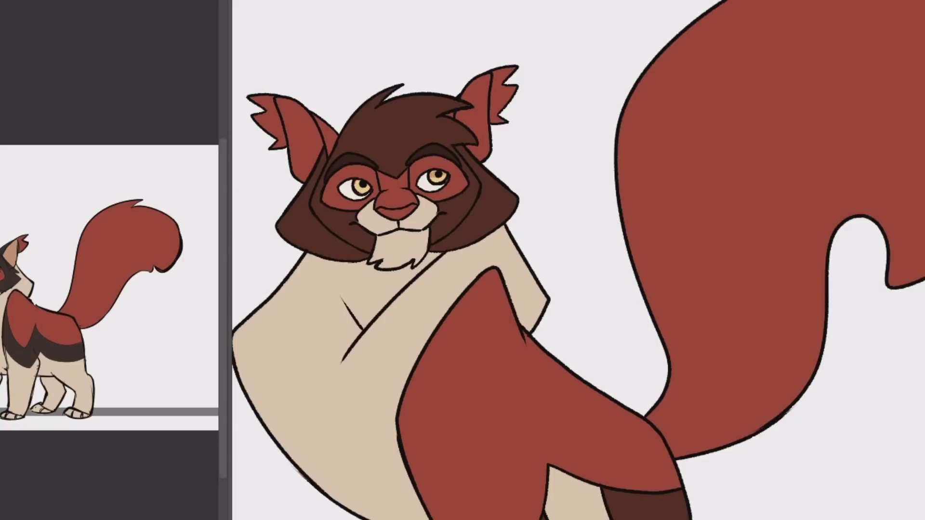
Fill the inner ears and the nose tip with dusty pink, replacing the tan fill.
left_click(301, 173)
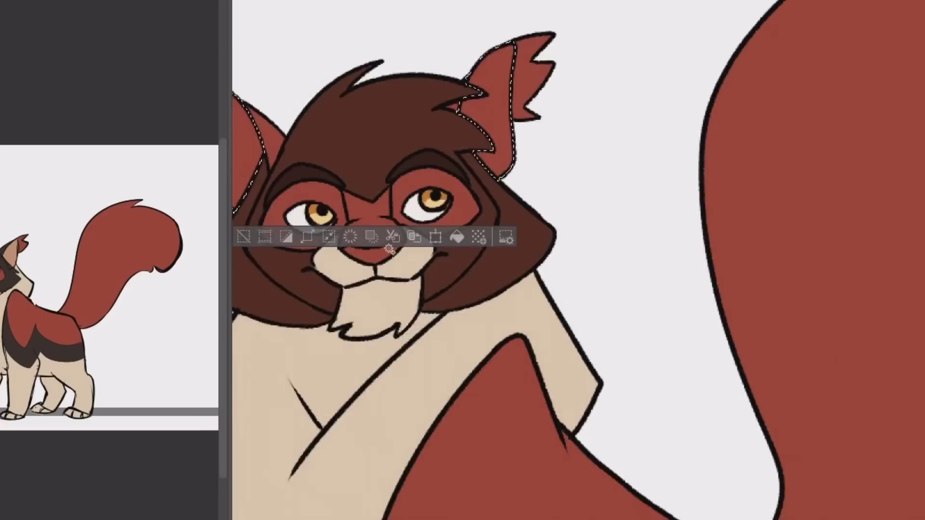
key("alt+BackSpace")
key("ctrl+d")
key("ctrl+z")
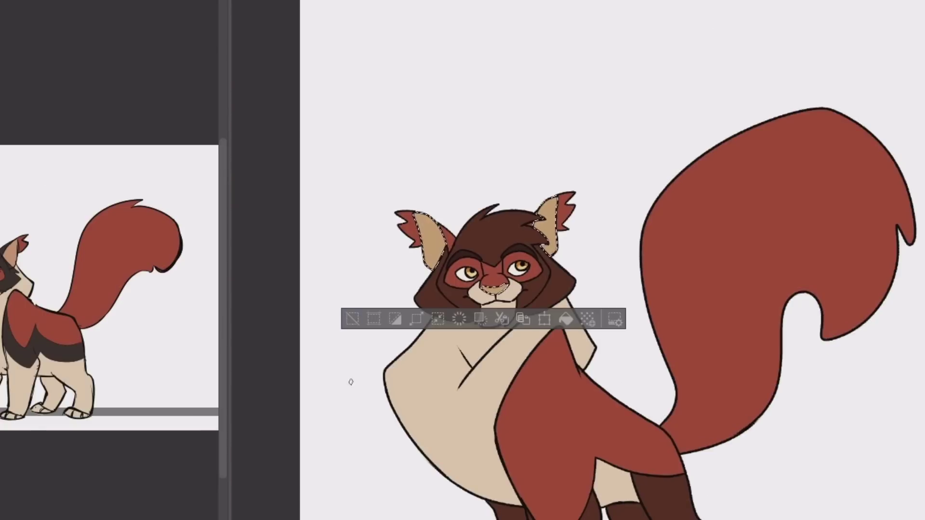
key("alt+BackSpace")
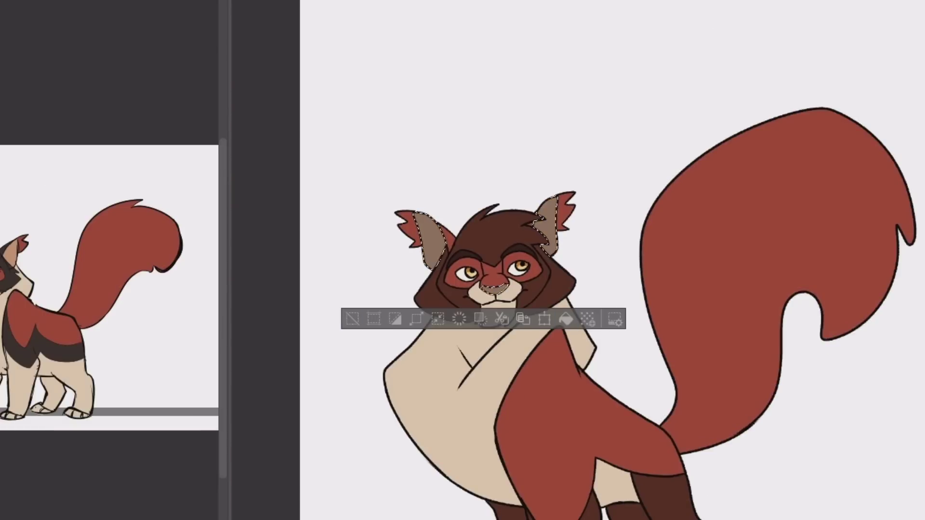
key("alt+BackSpace")
key("ctrl+d")
scroll(382, 291, "up", 3)
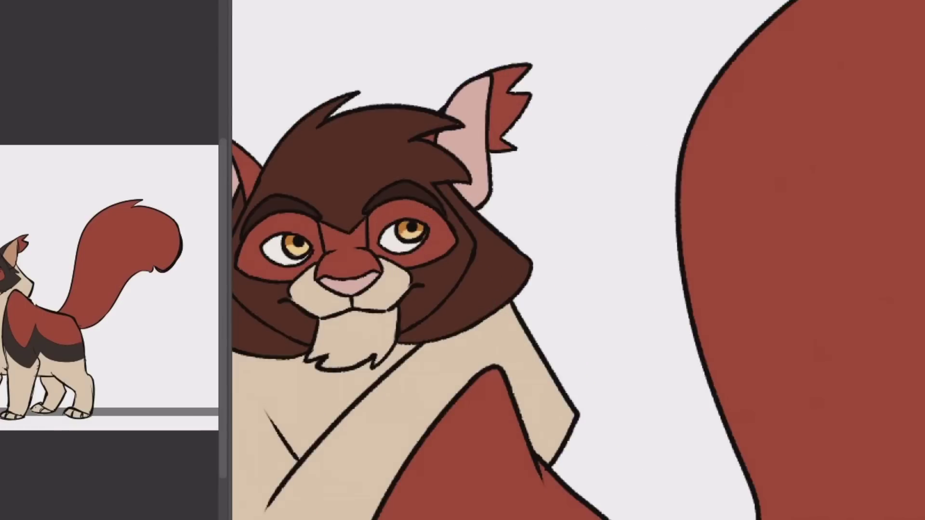
scroll(644, 315, "down", 4)
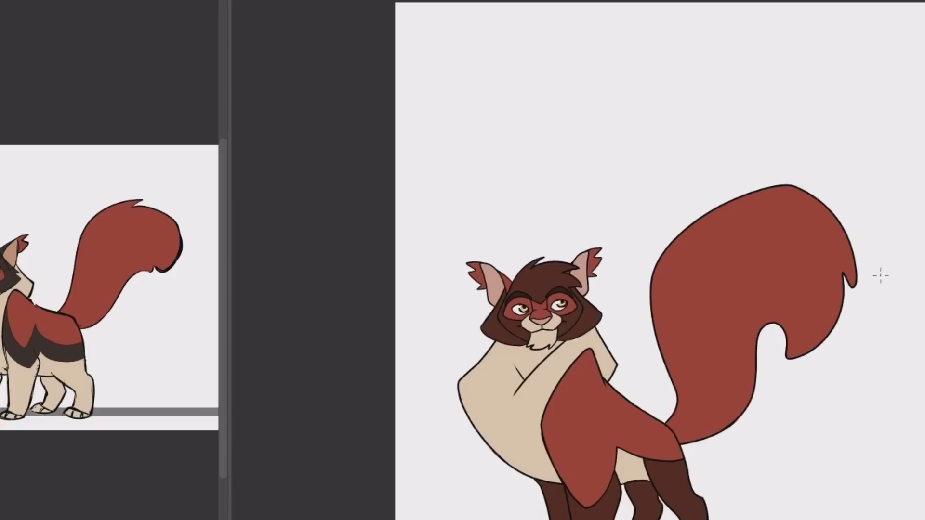
Recolour the outer cheek ruffs red, keeping the inner face dark brown.
key("ctrl+y")
key("ctrl+y")
scroll(573, 361, "up", 3)
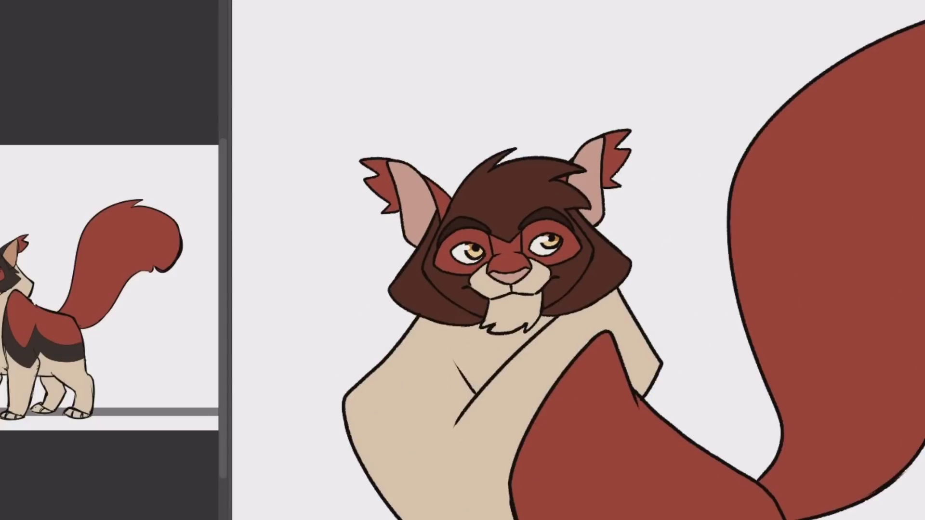
scroll(611, 298, "down", 4)
scroll(588, 341, "up", 2)
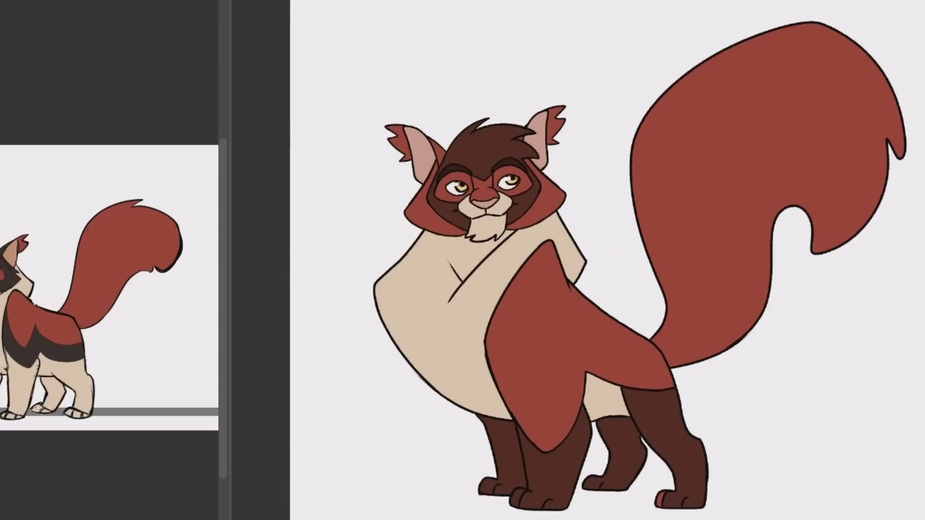
Draw the shadow edge on the neck and fill the V-shaped area under the chin with muted brown.
scroll(481, 265, "up", 3)
left_click_drag(351, 176, 402, 270)
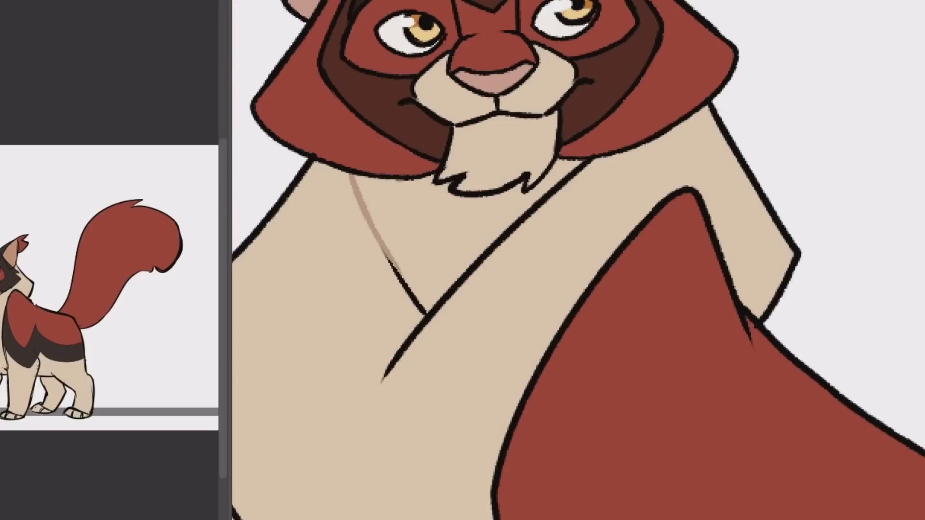
left_click(452, 225)
key("ctrl+z")
left_click(414, 198)
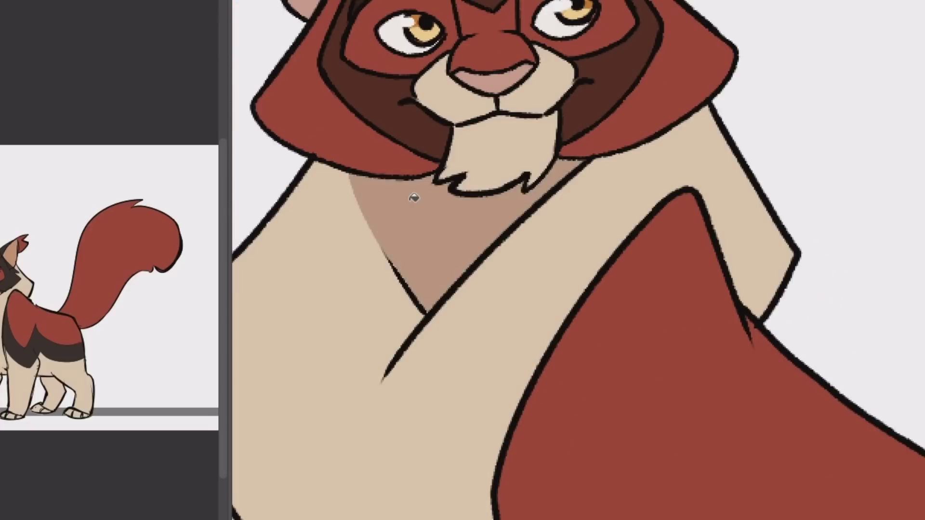
scroll(415, 198, "down", 4)
scroll(482, 241, "up", 1)
scroll(651, 261, "down", 2)
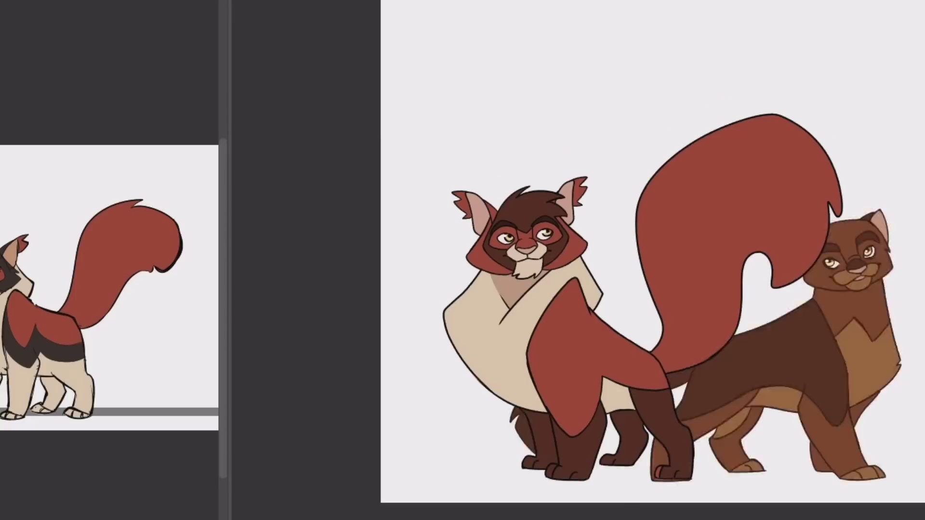
Select the whole coloured feline, scale it down slightly and deselect it.
mouse_move(521, 140)
left_mouse_down()
mouse_move(607, 37)
mouse_move(549, 55)
left_mouse_up()
key("ctrl+t")
left_click_drag(921, 60, 908, 72)
key("Return")
key("ctrl+d")
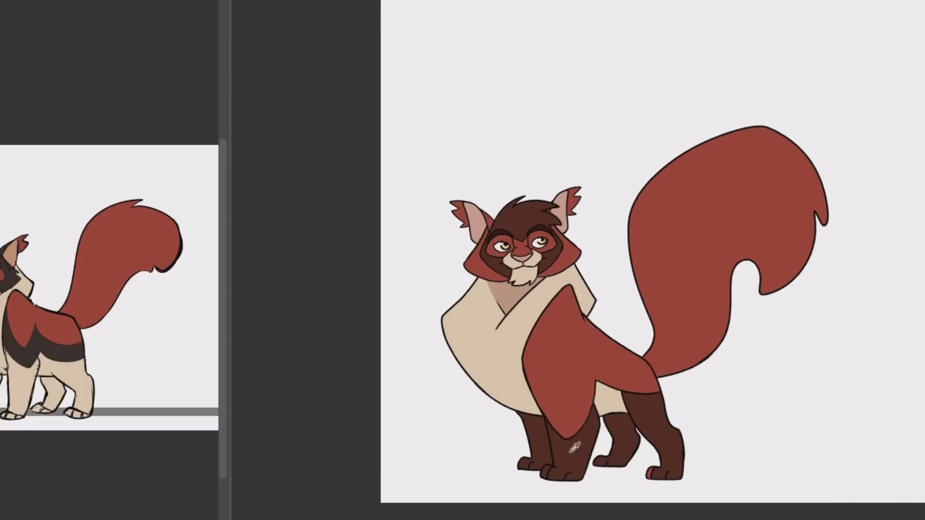
Fill the back of the ear with dark brown and refill the eye mask and nose bridge in red.
scroll(558, 112, "up", 2)
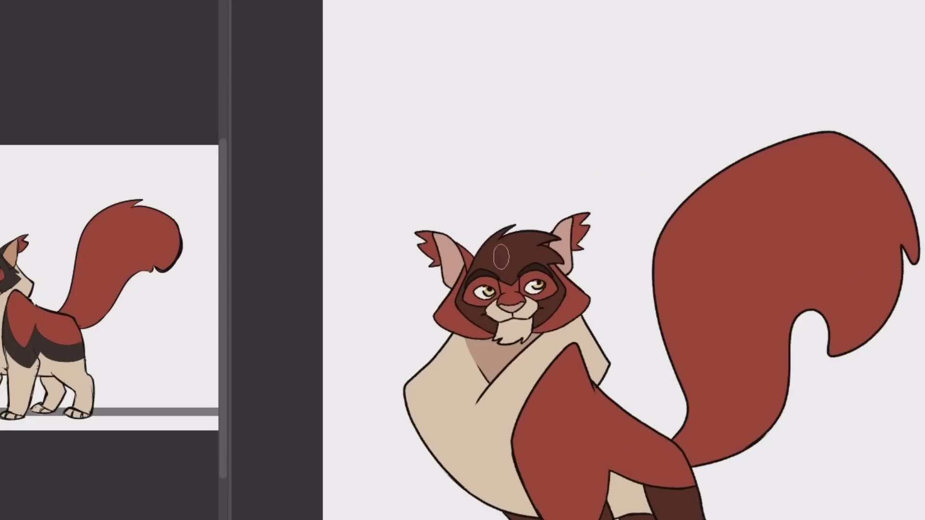
scroll(403, 296, "down", 1)
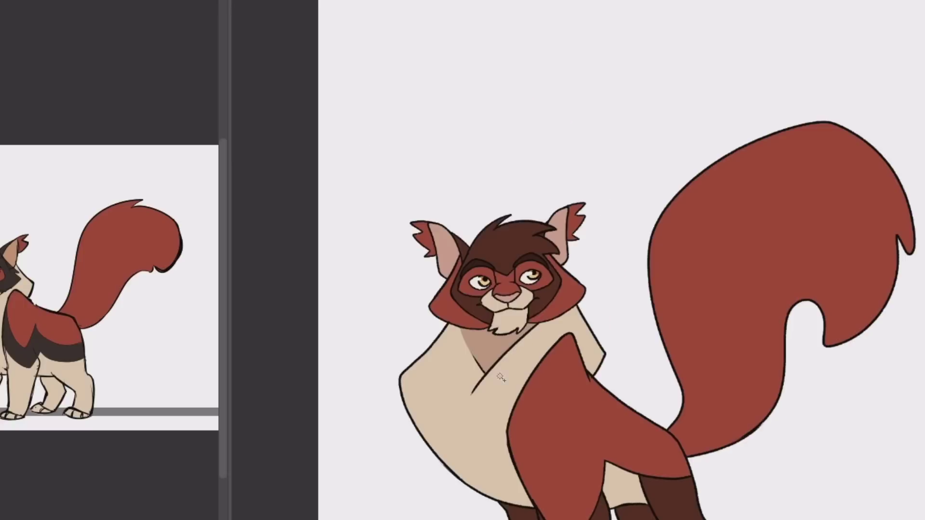
key("h")
key("h")
left_click(447, 317)
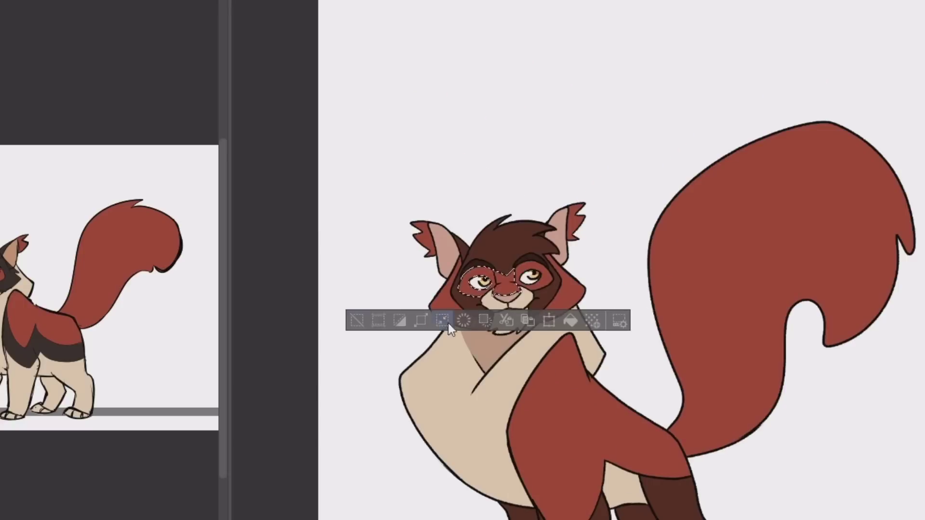
scroll(594, 288, "up", 3)
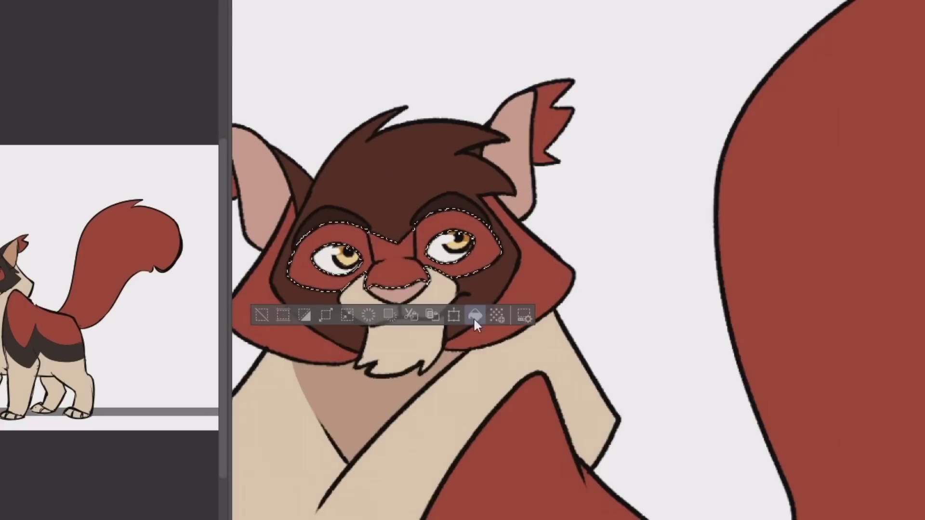
scroll(594, 288, "down", 4)
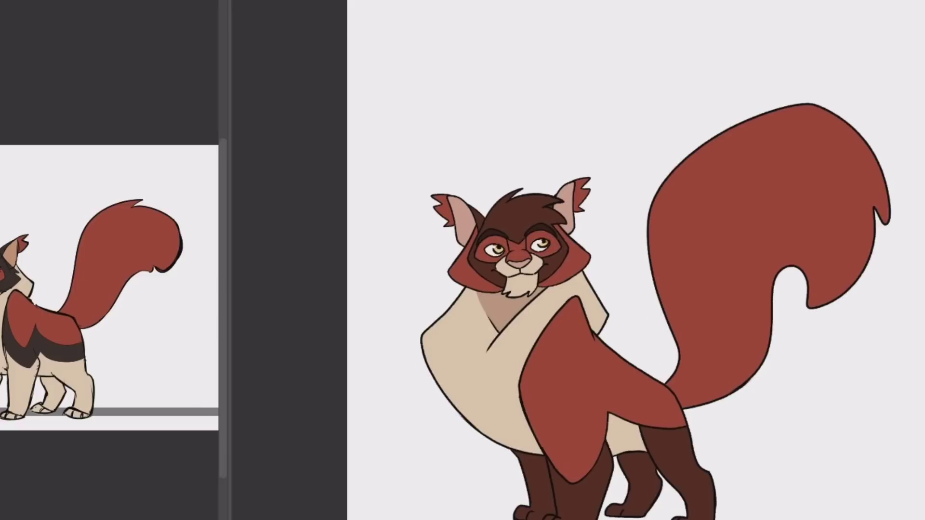
Lasso the finished feline with its tail and transform it to reposition it on the canvas.
left_click_drag(832, 280, 818, 270)
key("ctrl+t")
left_click_drag(652, 313, 674, 337)
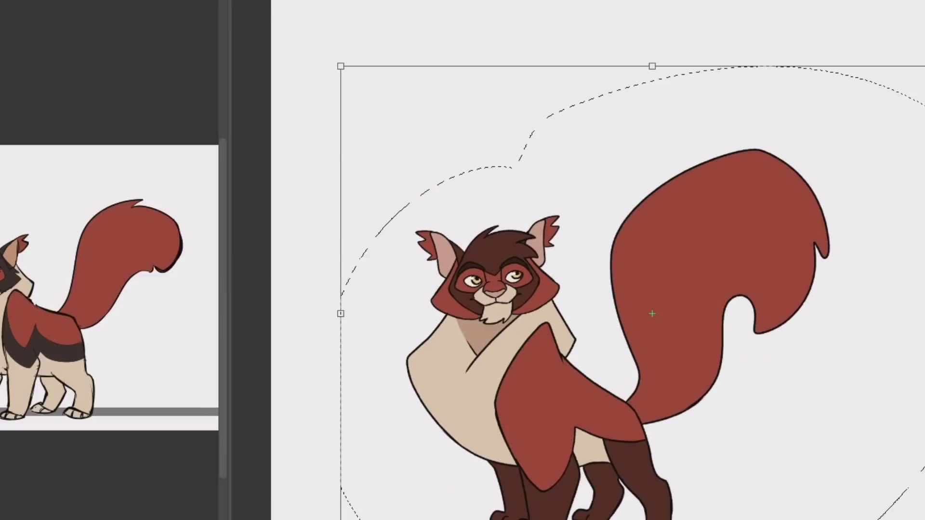
key("Return")
scroll(597, 318, "down", 2)
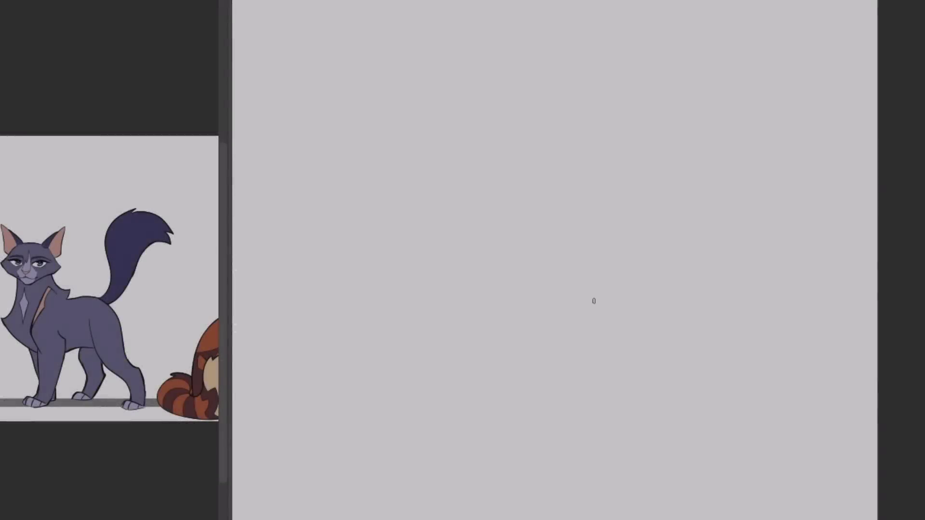
Rough in a slender cat with a flat head, tall pointed ears, long neck, back, rump and belly line.
mouse_move(668, 256)
left_mouse_down()
mouse_move(760, 235)
mouse_move(703, 219)
left_mouse_up()
mouse_move(689, 284)
left_mouse_down()
mouse_move(732, 414)
mouse_move(528, 411)
left_mouse_up()
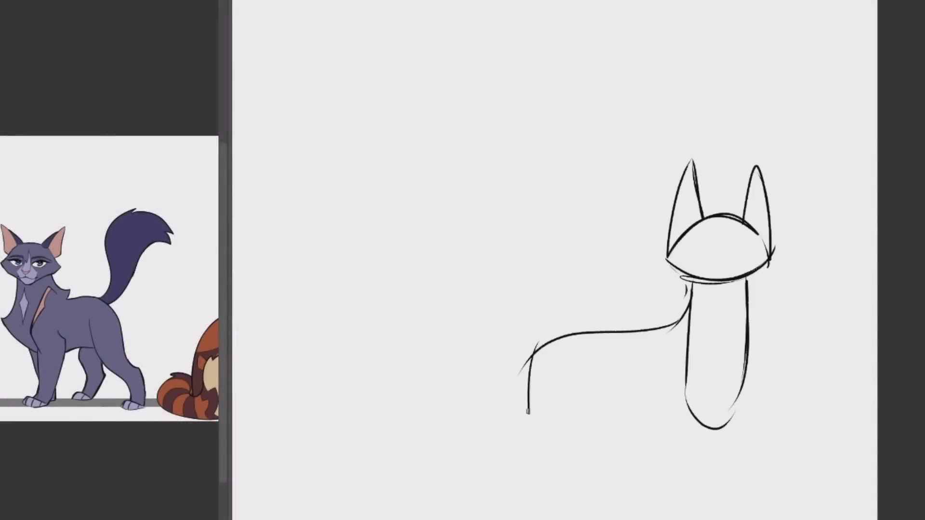
left_click_drag(537, 343, 525, 436)
left_click_drag(547, 425, 699, 420)
left_click_drag(689, 318, 700, 422)
Sketch both slim front legs below the chest with overlapping construction strokes.
left_click_drag(666, 386, 693, 510)
left_click_drag(694, 354, 711, 519)
left_click_drag(696, 361, 708, 499)
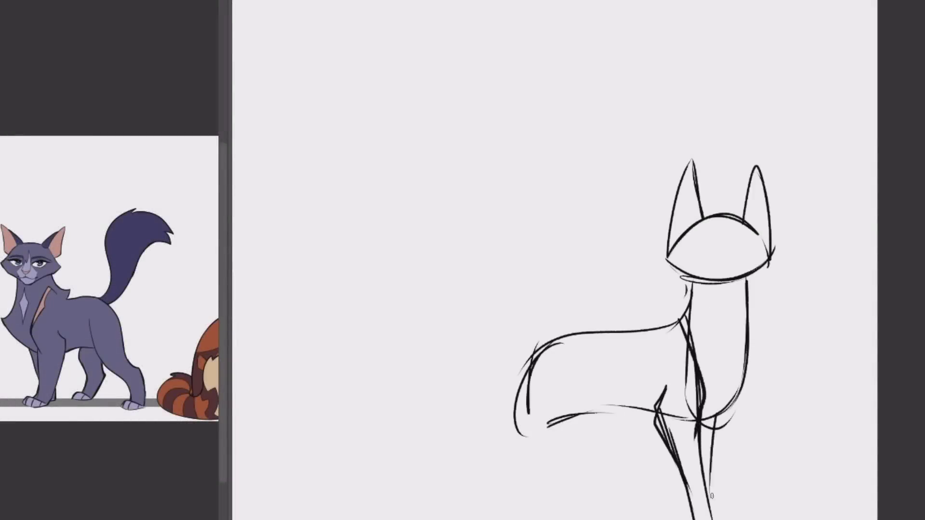
left_click_drag(689, 414, 713, 519)
left_click_drag(669, 458, 667, 519)
Sketch the near thigh, the bent near hind leg and the far hind leg.
left_click_drag(528, 405, 515, 475)
left_click_drag(578, 337, 554, 467)
left_click_drag(530, 474, 513, 519)
left_click_drag(586, 340, 520, 519)
left_click_drag(549, 366, 494, 519)
left_click_drag(580, 341, 598, 516)
left_click_drag(554, 356, 549, 482)
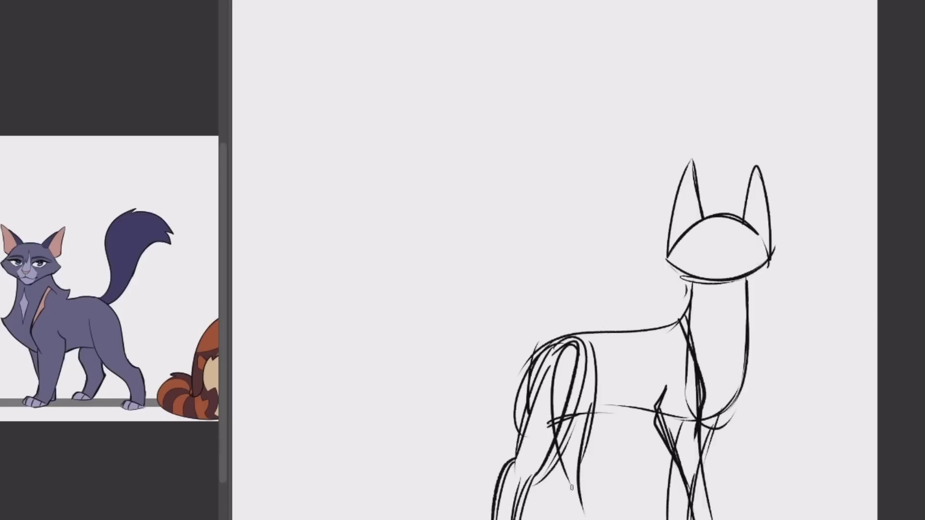
left_click_drag(583, 439, 575, 519)
left_click_drag(562, 469, 552, 519)
Sketch the tall curved tail with a tufted, curling tip and the jagged marking on the shoulder.
mouse_move(549, 340)
left_mouse_down()
mouse_move(542, 195)
mouse_move(441, 193)
left_mouse_up()
left_click_drag(474, 164, 451, 208)
left_click_drag(530, 337, 482, 195)
left_click_drag(656, 326, 675, 381)
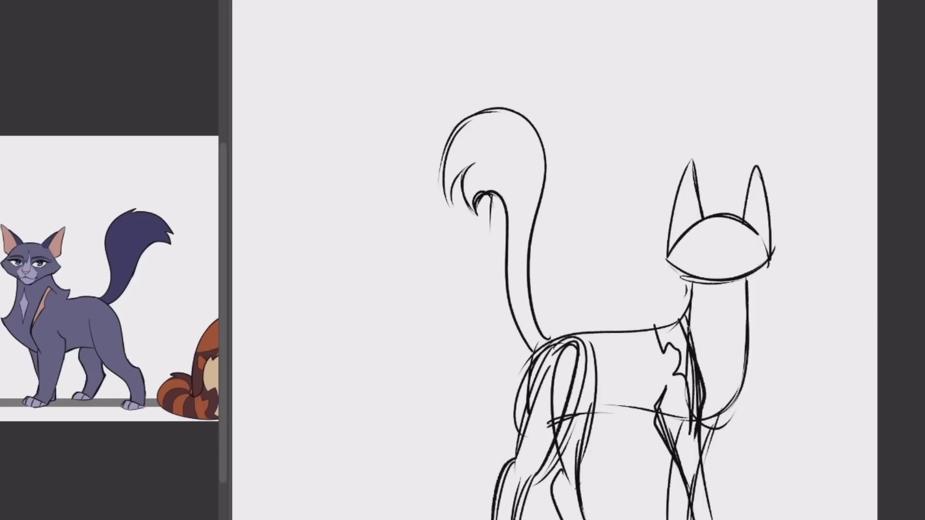
Add face guidelines to the head, a pointed tuft on the chest and a ruff at the base of the neck.
left_click_drag(718, 213, 721, 289)
left_click_drag(660, 260, 773, 248)
left_click_drag(756, 304, 762, 393)
left_click_drag(744, 404, 715, 424)
left_click_drag(684, 304, 648, 332)
Rework the back, hind legs and belly of the slender cat's sketch and refine the head.
mouse_move(645, 330)
left_mouse_down()
mouse_move(535, 347)
mouse_move(482, 519)
left_mouse_up()
left_click_drag(593, 352, 554, 448)
left_click_drag(563, 357, 530, 515)
mouse_move(578, 337)
left_mouse_down()
mouse_move(581, 427)
mouse_move(510, 501)
left_mouse_up()
left_click_drag(617, 424, 689, 407)
left_click_drag(501, 469, 484, 519)
left_click_drag(607, 362, 624, 519)
left_click_drag(568, 332, 639, 325)
left_click_drag(575, 337, 544, 519)
left_click_drag(672, 226, 613, 182)
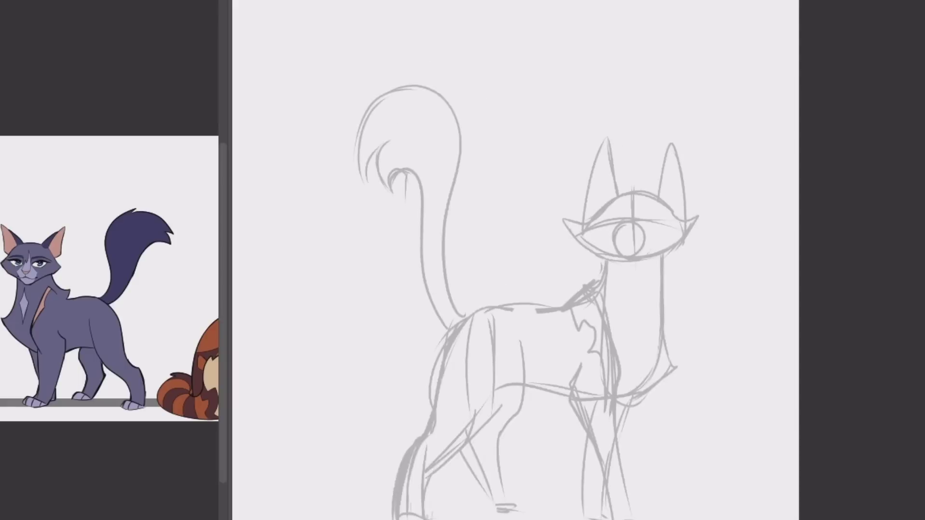
Ink the long tapering nose bridge with its pointed brow notch and the small triangular nose tip.
scroll(612, 182, "up", 5)
mouse_move(489, 156)
left_mouse_down()
mouse_move(474, 294)
mouse_move(573, 310)
mouse_move(475, 289)
left_mouse_up()
left_click_drag(549, 96, 562, 210)
left_click_drag(475, 289, 539, 115)
left_click_drag(549, 94, 568, 321)
mouse_move(484, 159)
left_mouse_down()
mouse_move(486, 221)
mouse_move(541, 154)
left_mouse_up()
left_click_drag(549, 101, 554, 159)
left_click_drag(516, 207, 561, 231)
key("ctrl+z")
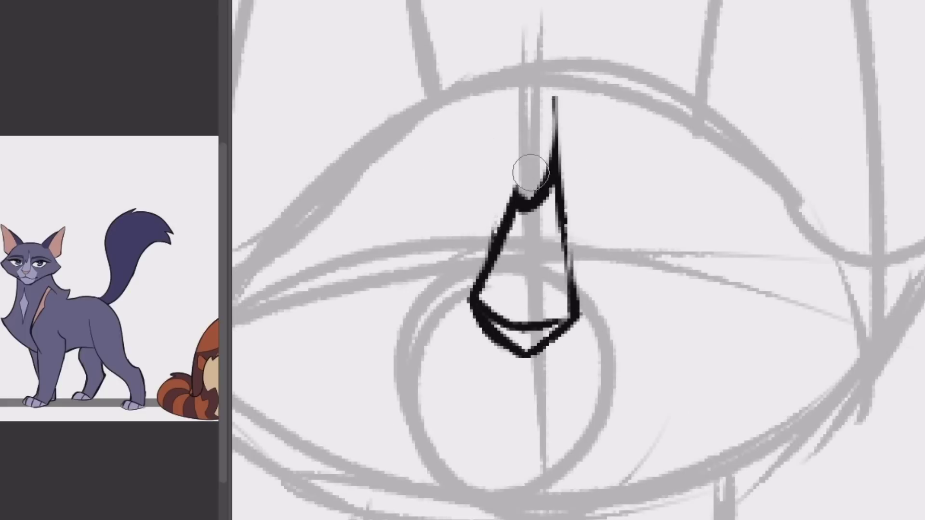
Ink the angular muzzle, the mouth line with its corners, and the rounded chin.
left_click_drag(491, 241, 446, 477)
left_click_drag(561, 243, 592, 462)
left_click_drag(371, 363, 402, 357)
left_click_drag(419, 405, 611, 395)
left_click_drag(621, 371, 668, 364)
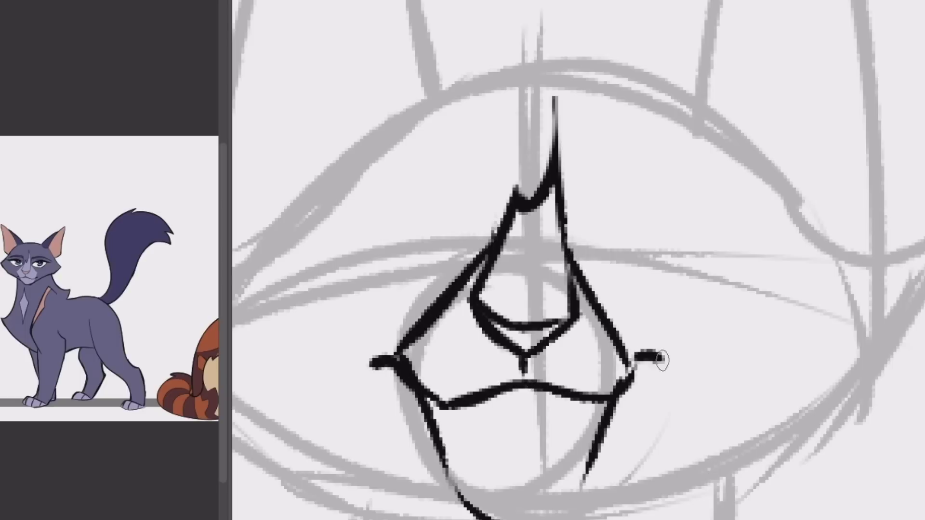
left_click_drag(446, 465, 609, 424)
Ink the narrow almond eye beside the nose with a heavy upper lid and an arched brow above it.
mouse_move(584, 253)
left_mouse_down()
mouse_move(759, 239)
mouse_move(585, 256)
left_mouse_up()
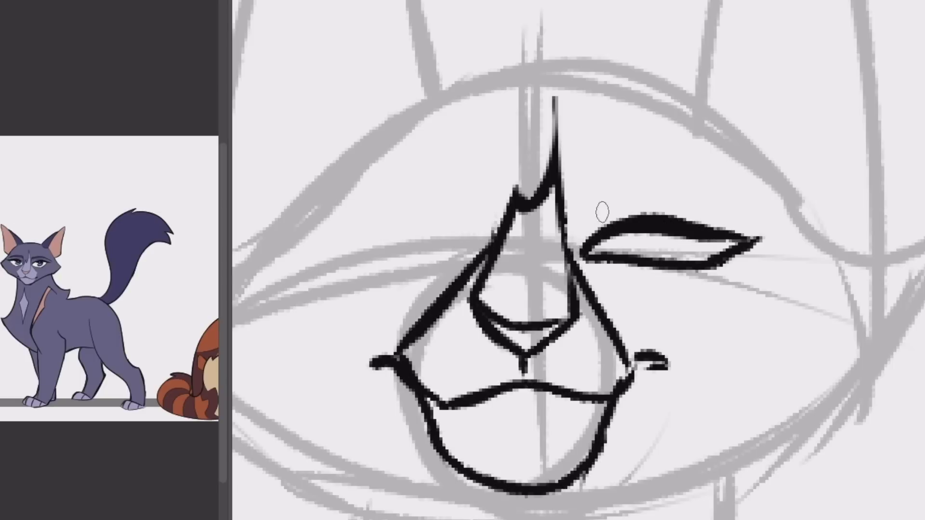
left_click_drag(585, 194, 745, 219)
left_click_drag(623, 226, 737, 227)
Erase the wide mouth, redraw it as a small frown within a thicker tapered muzzle, and add the iris and heavier brow.
key("e")
left_click_drag(371, 361, 378, 341)
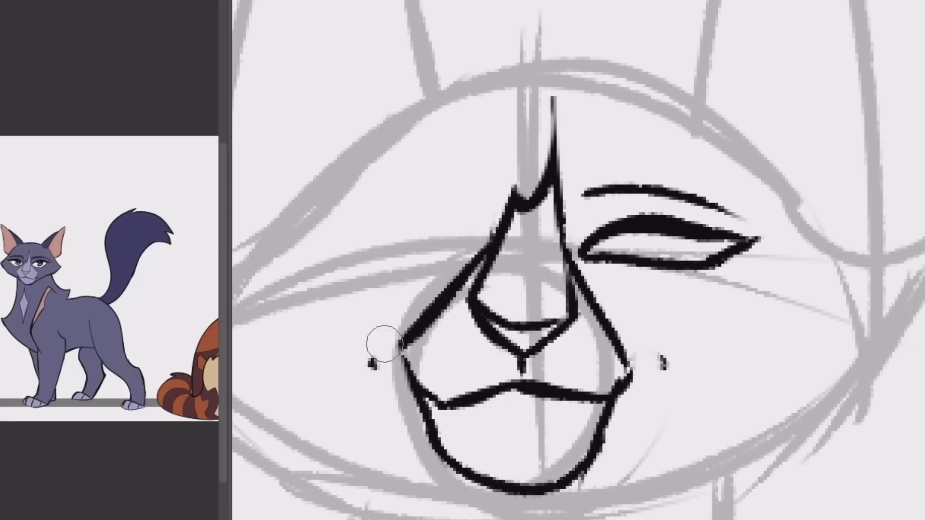
mouse_move(424, 400)
left_mouse_down()
mouse_move(589, 423)
mouse_move(434, 472)
left_mouse_up()
key("b")
left_click_drag(488, 407, 557, 404)
left_click_drag(609, 241, 686, 243)
left_click_drag(477, 253, 433, 476)
left_click_drag(595, 316, 626, 424)
left_click_drag(448, 476, 606, 410)
left_click_drag(583, 192, 694, 188)
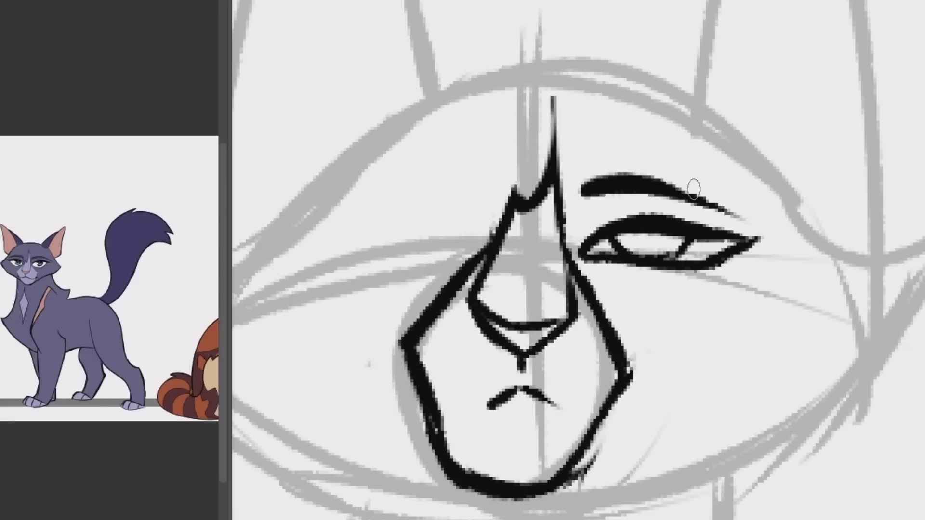
Ink the opposite eye and brow to match the finished one.
mouse_move(474, 222)
left_mouse_down()
mouse_move(318, 238)
mouse_move(465, 263)
left_mouse_up()
left_click_drag(328, 205, 470, 179)
left_click_drag(385, 229, 419, 258)
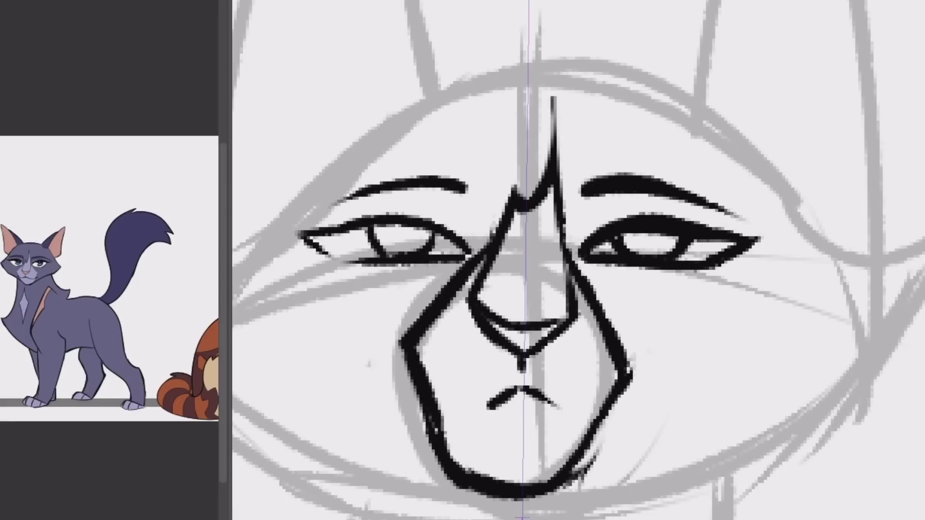
Ink the angular crown, the pointed cheek tufts and the jawline symmetrically around the face.
scroll(578, 260, "down", 2)
left_click_drag(664, 239, 723, 299)
mouse_move(457, 296)
left_mouse_down()
mouse_move(508, 244)
mouse_move(668, 238)
mouse_move(412, 337)
left_mouse_up()
left_click_drag(728, 302, 766, 339)
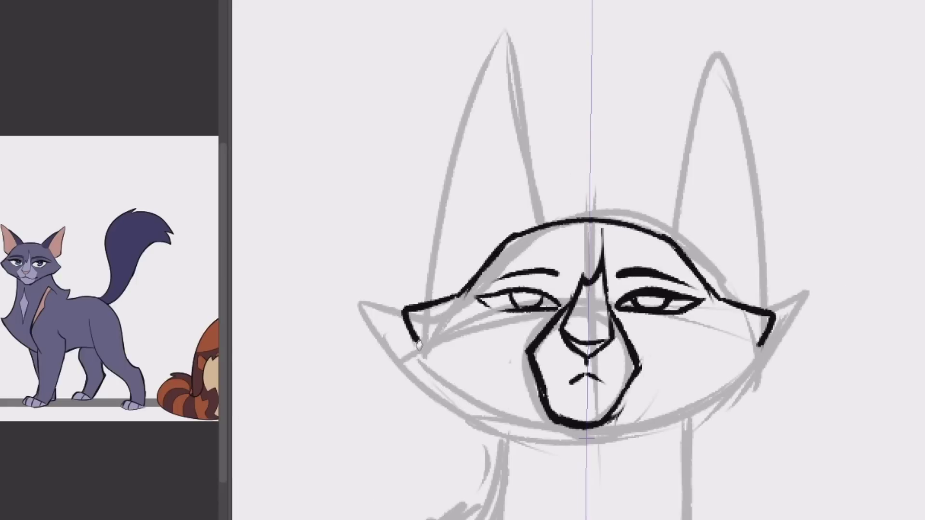
mouse_move(530, 400)
left_mouse_down()
mouse_move(419, 289)
mouse_move(458, 294)
left_mouse_up()
Ink both tall pointed ears with their inner edges, undoing one misplaced stroke.
left_click_drag(486, 103, 525, 219)
mouse_move(506, 77)
left_mouse_down()
mouse_move(443, 284)
mouse_move(474, 82)
left_mouse_up()
key("ctrl+z")
left_click_drag(517, 164, 544, 222)
Ink the back of the neck from the jaw down to the pointed ruff tip above the shoulder.
scroll(499, 260, "down", 3)
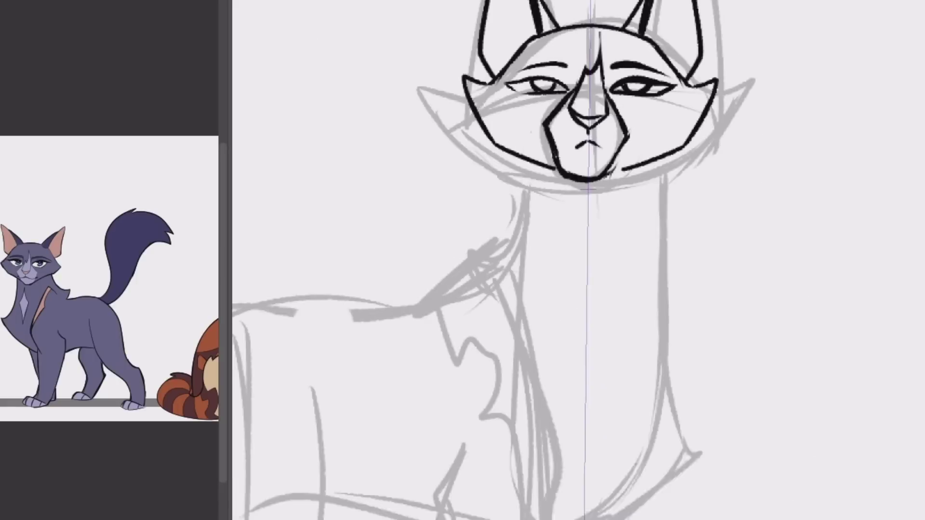
scroll(499, 260, "up", 2)
left_click_drag(338, 434, 561, 72)
left_click_drag(573, 180, 528, 288)
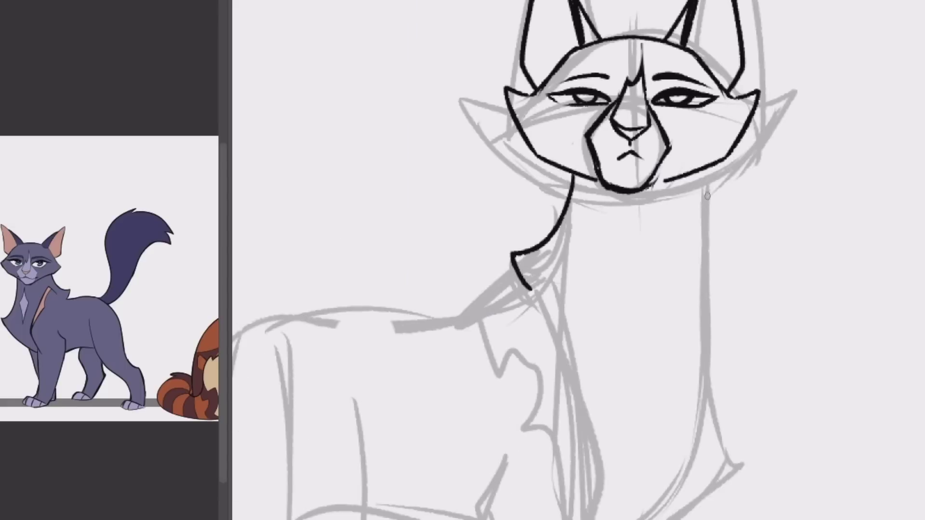